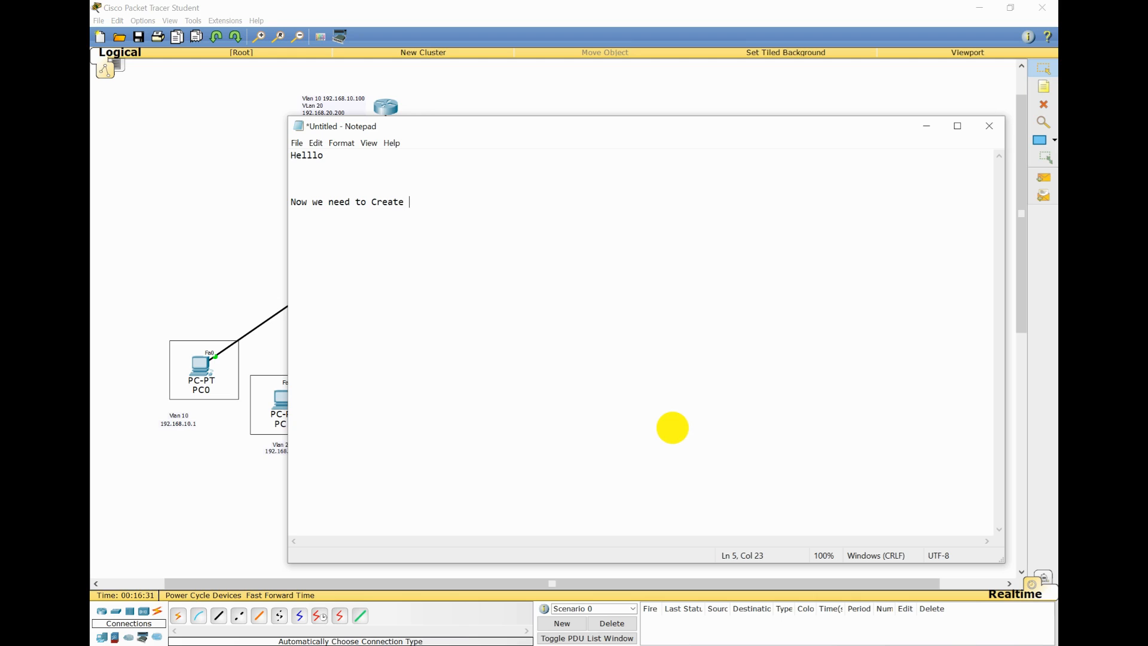
# Complete the note with "VLan 10 and Vlan 20 in Layer switch", followed by a line reading "ok Let's start".
pyautogui.write('VLan 10 and Vlan 20 in Layer switch')
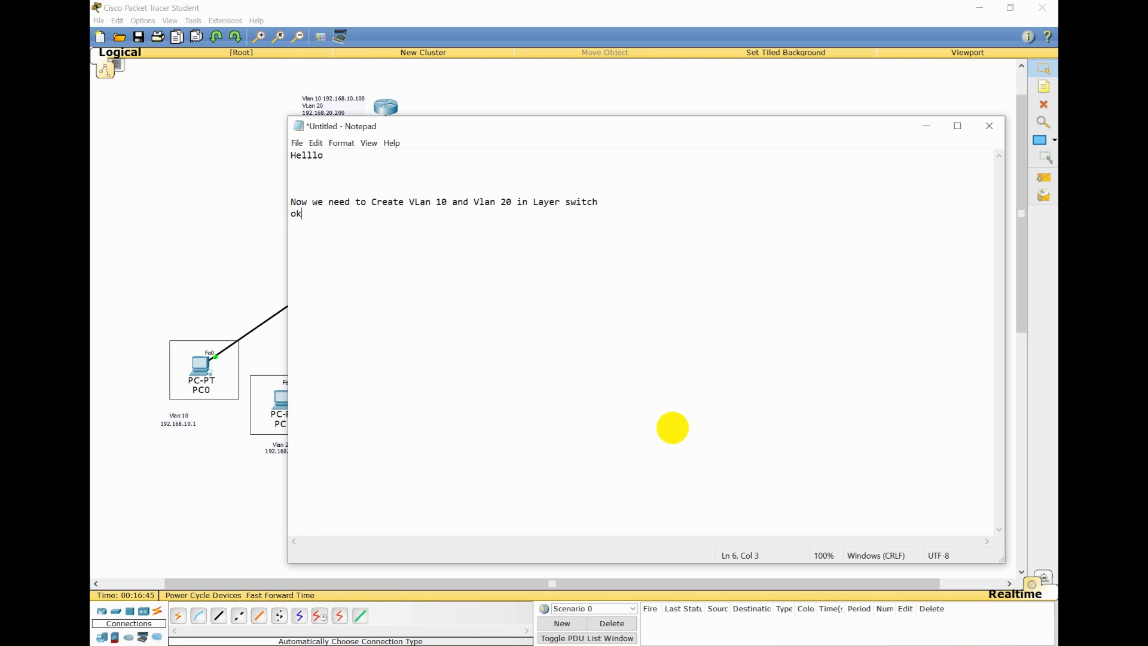
pyautogui.write("et's start")
# Switch to Cisco Packet Tracer, open Switch1's command line interface and enlarge its window.
pyautogui.hotkey('alt', 'Tab')
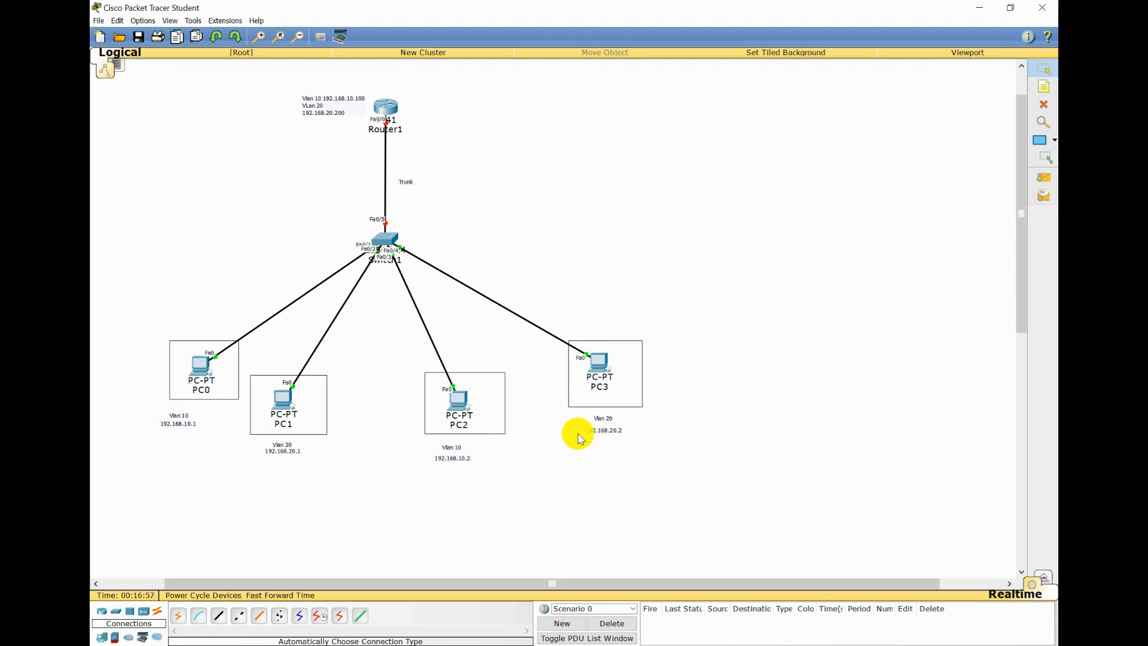
pyautogui.click(384, 238)
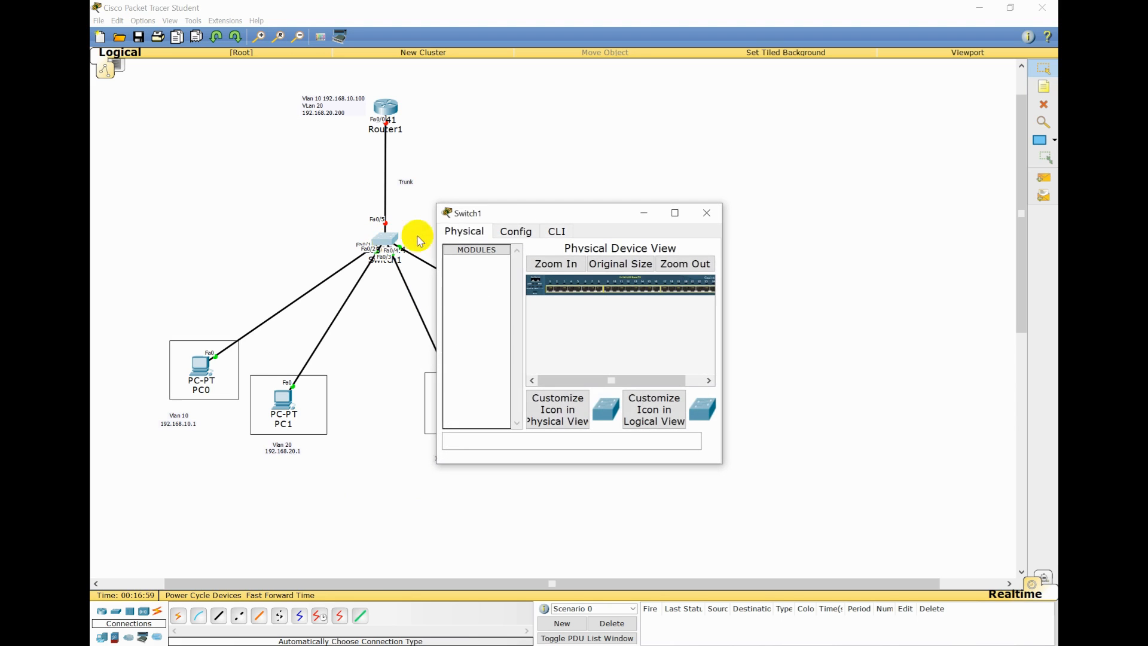
pyautogui.moveTo(514, 217); pyautogui.dragTo(531, 212)
pyautogui.click(571, 227)
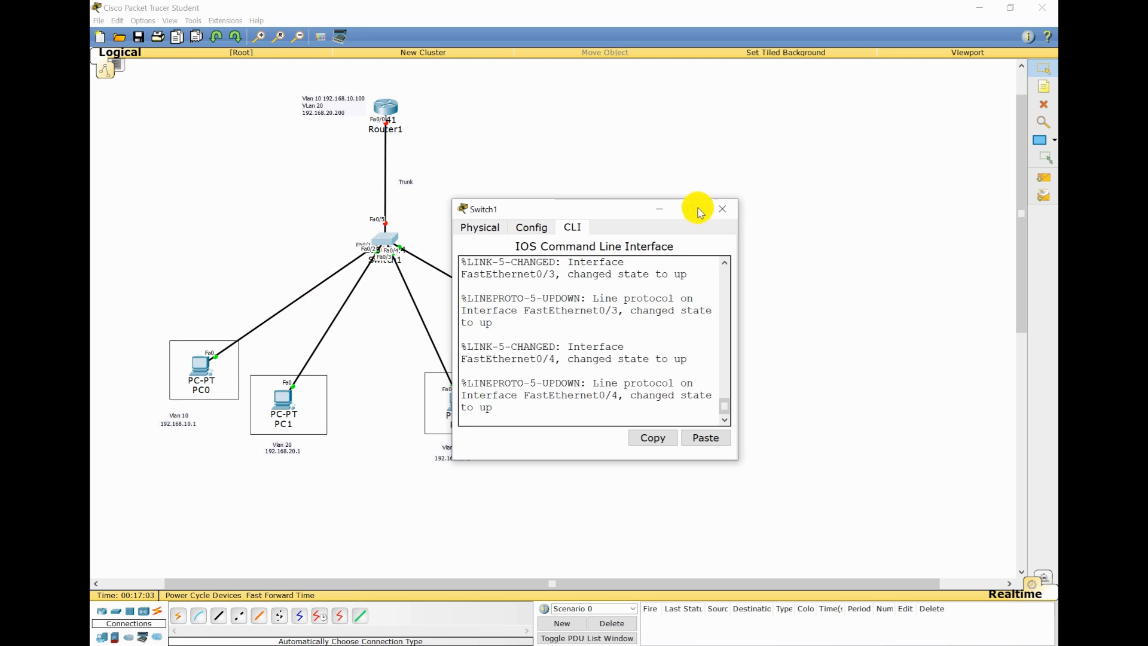
pyautogui.moveTo(614, 214); pyautogui.dragTo(673, 197)
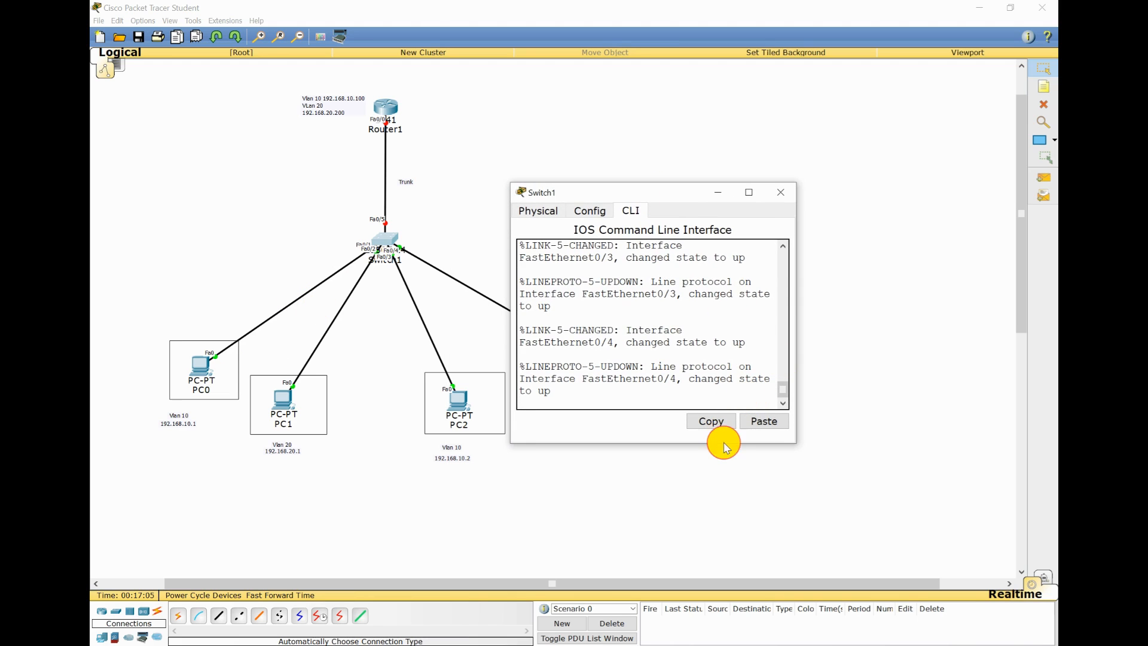
pyautogui.moveTo(723, 443); pyautogui.dragTo(695, 541)
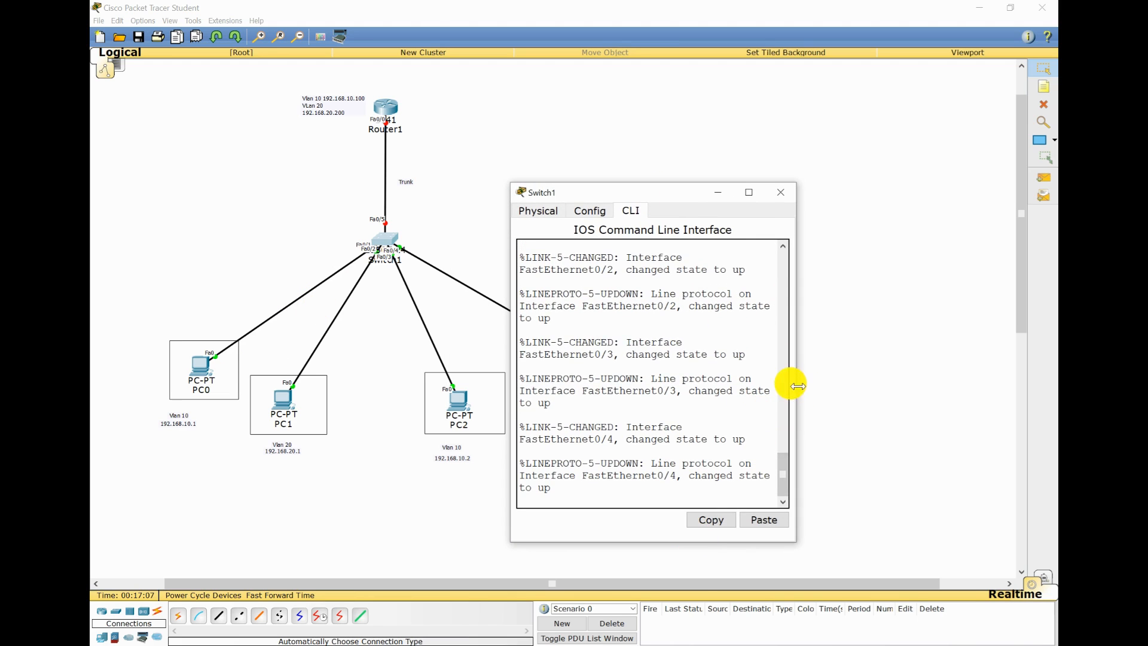
pyautogui.moveTo(799, 386); pyautogui.dragTo(994, 359)
# Enter privileged mode on Switch1 with en, then global configuration mode with conf t.
pyautogui.press('Return')
pyautogui.press('Return')
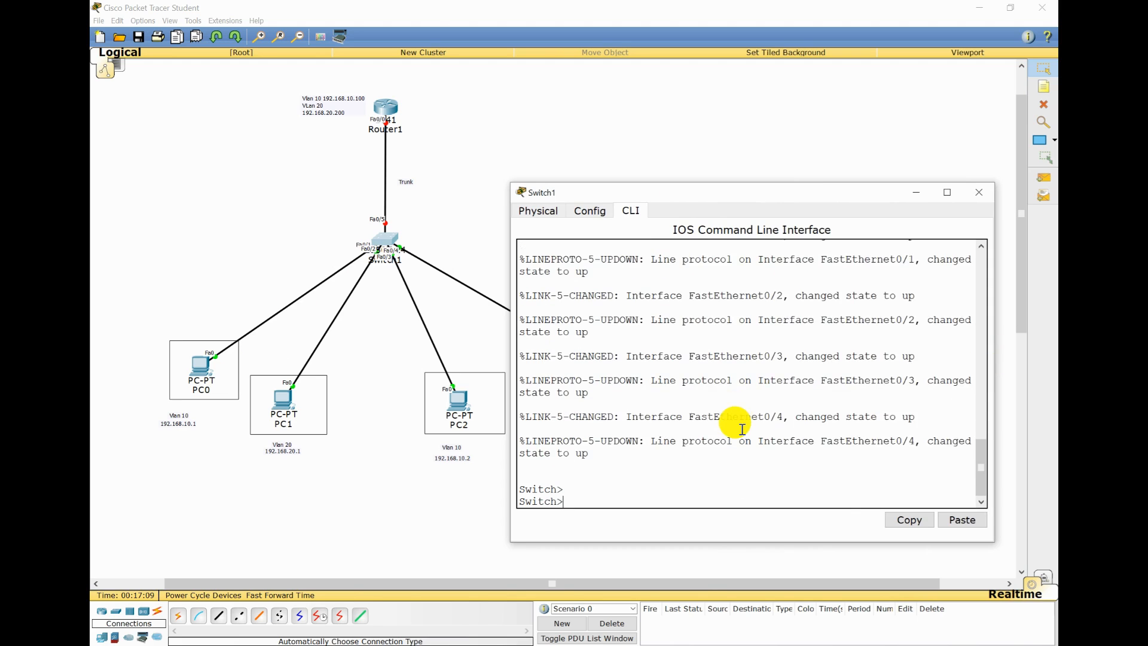
pyautogui.press('Return')
pyautogui.write('en')
pyautogui.press('Return')
pyautogui.press('Return')
pyautogui.write('conf t')
pyautogui.press('Return')
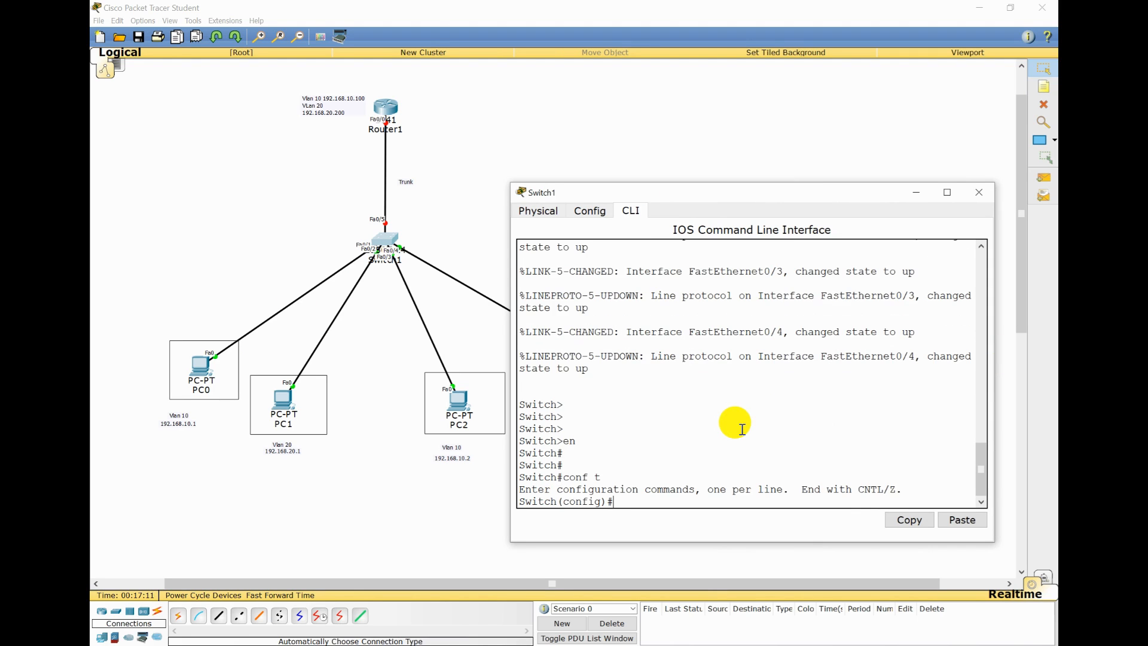
# Create VLAN 10 on Switch1 and return to global configuration mode.
pyautogui.write('vlan 10')
pyautogui.press('Return')
pyautogui.write('exit')
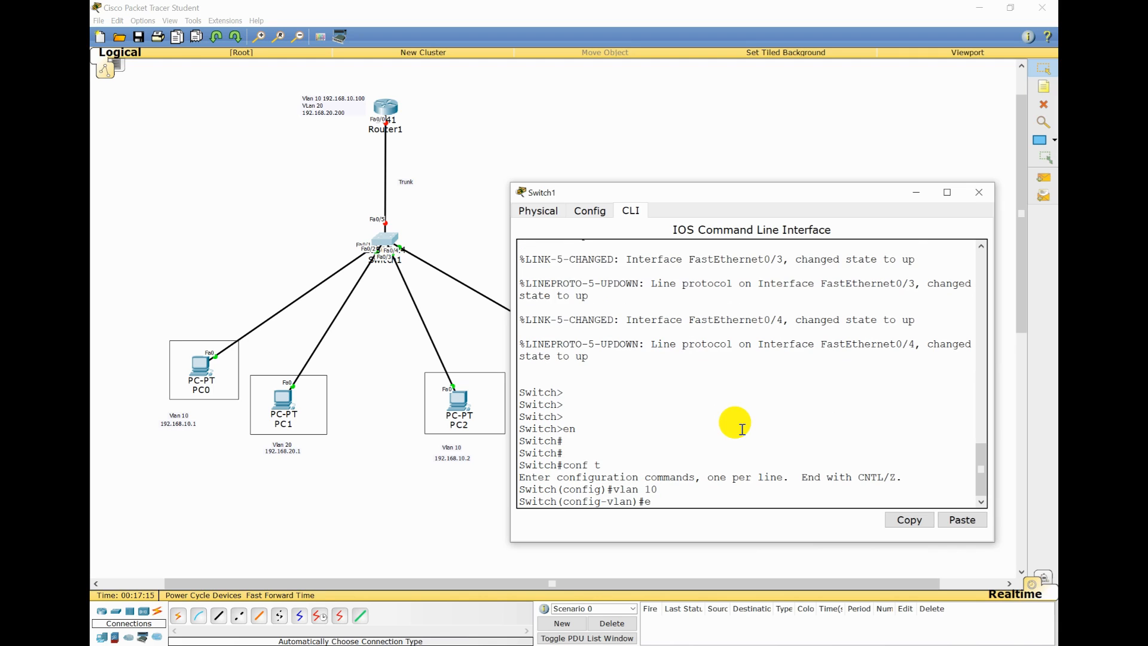
pyautogui.press('Return')
pyautogui.press('Return')
pyautogui.press('Return')
# Create VLAN 20 on Switch1 and exit the VLAN configuration.
pyautogui.write('vlan 20')
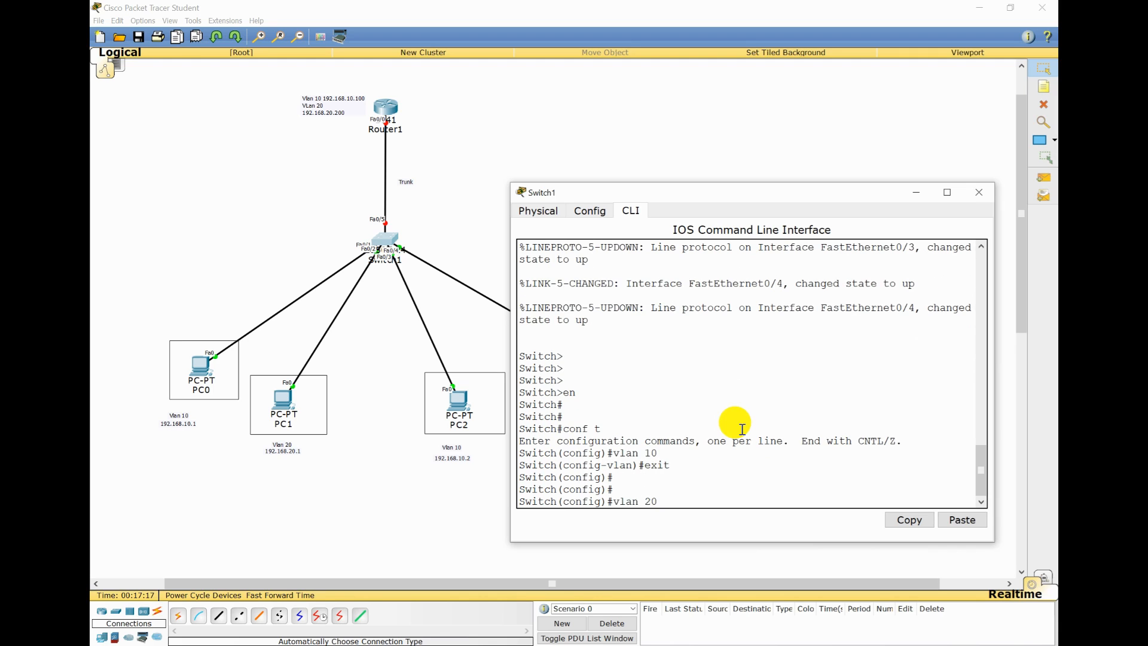
pyautogui.press('Return')
pyautogui.press('Return')
pyautogui.press('Return')
pyautogui.write('exit')
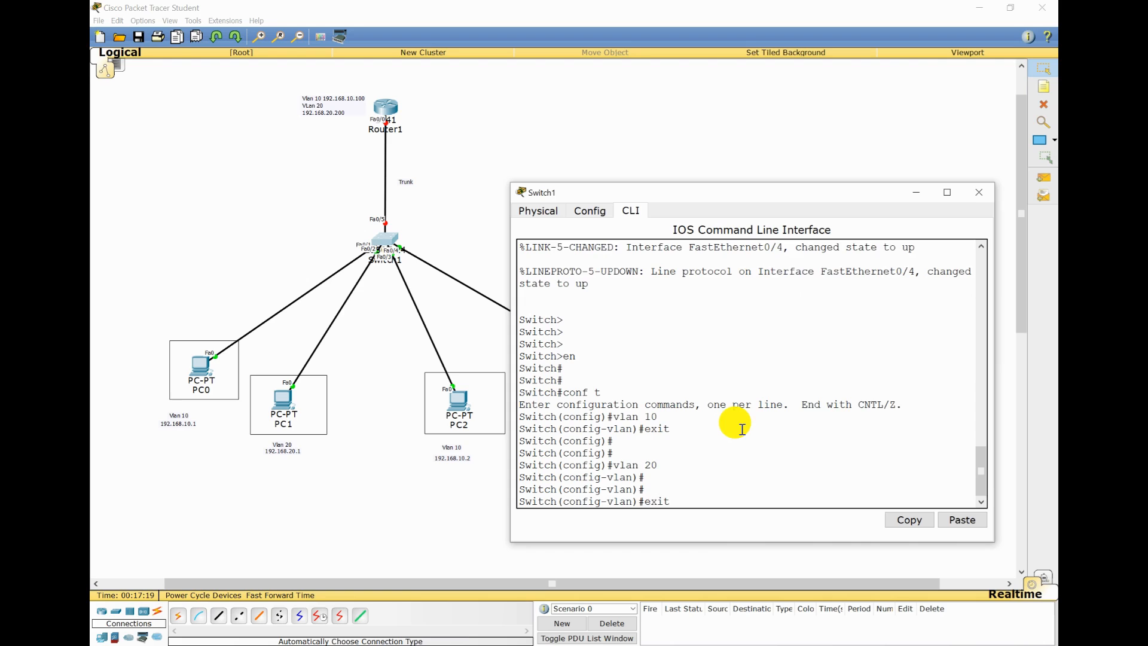
pyautogui.press('Return')
pyautogui.press('Return')
pyautogui.press('Return')
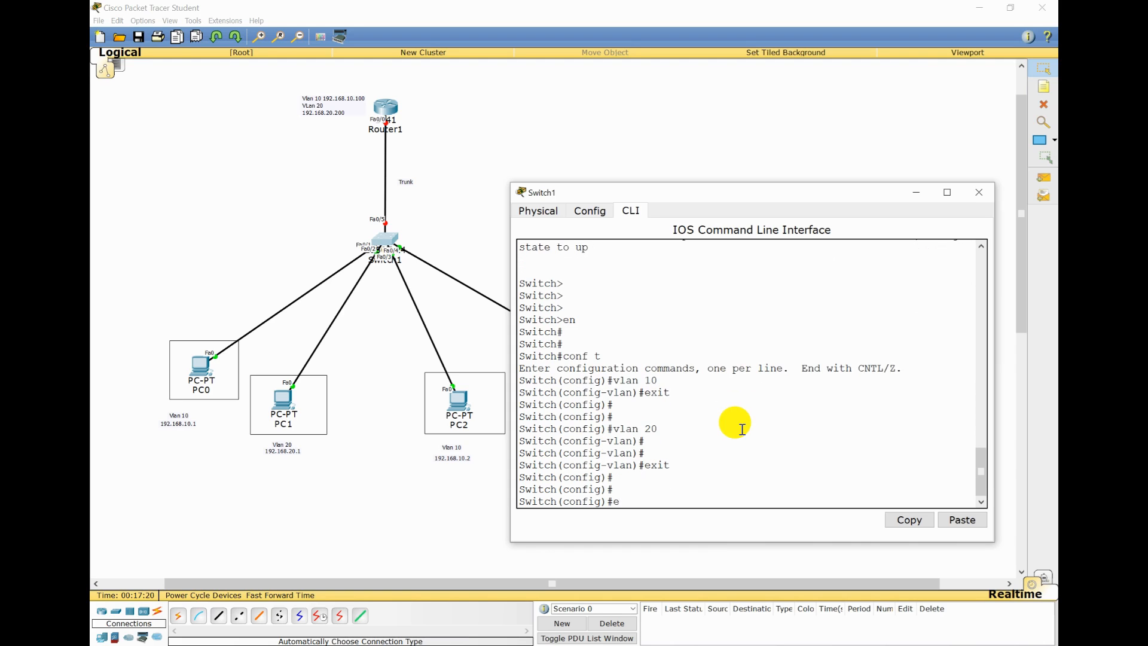
# Run do show vlan brief on Switch1 and check the entries for VLANs 10 and 20.
pyautogui.write('do show vlan brief')
pyautogui.press('Return')
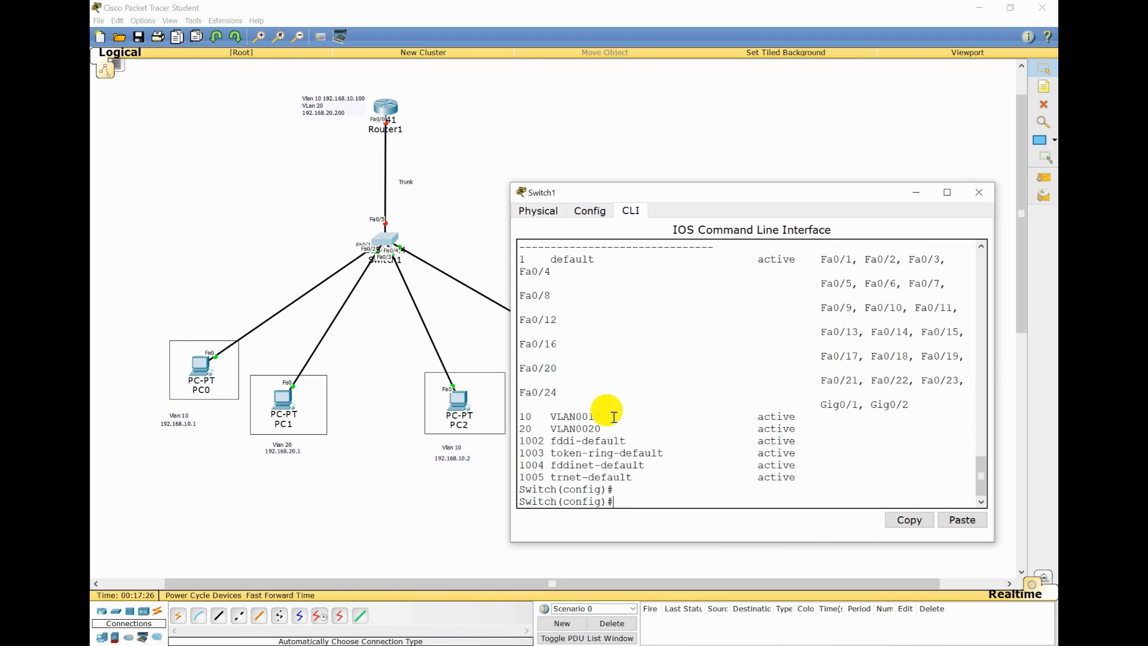
pyautogui.moveTo(517, 414); pyautogui.dragTo(667, 433)
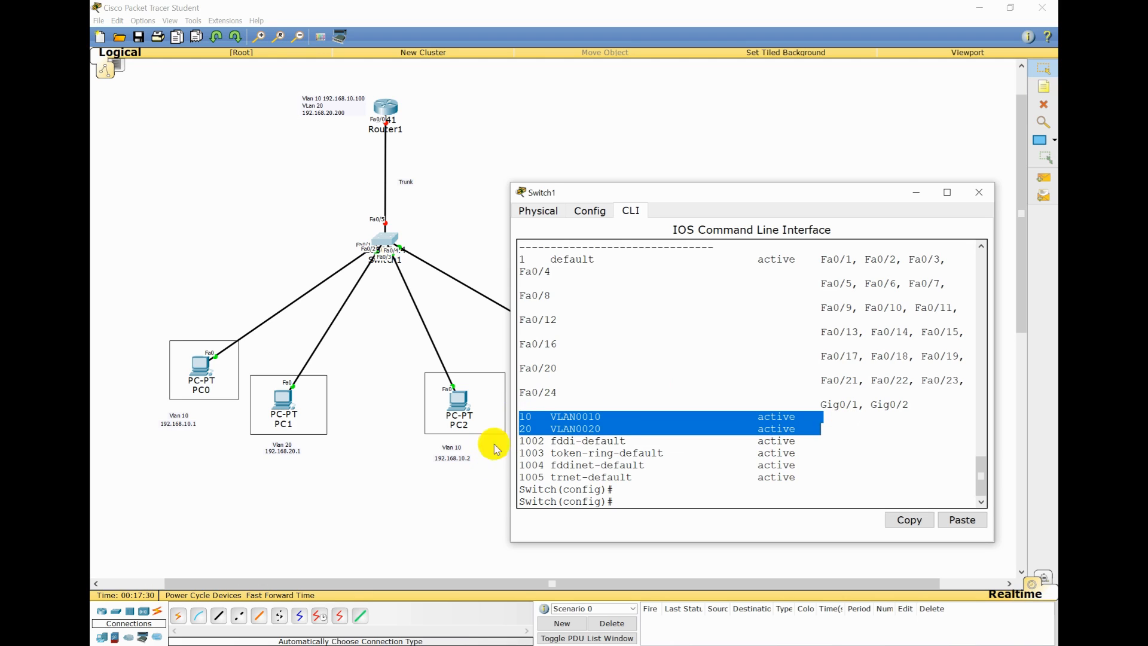
pyautogui.click(720, 392)
pyautogui.press('Return')
pyautogui.press('Return')
pyautogui.press('Return')
pyautogui.press('Return')
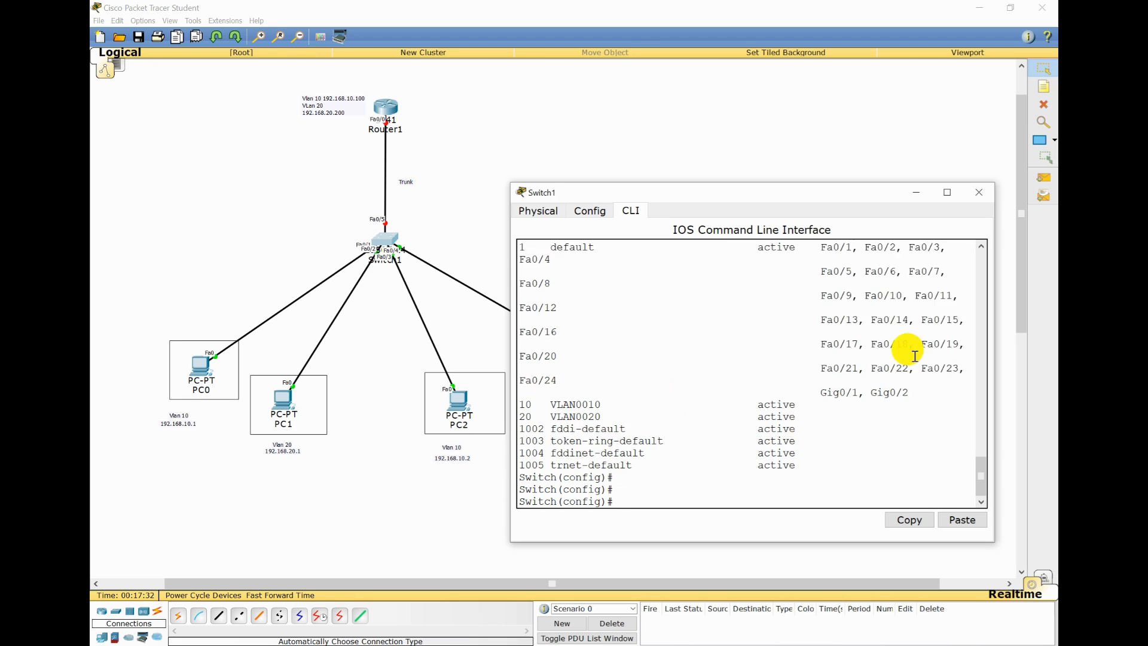
# Close the Switch1 window and switch to the Notepad note.
pyautogui.hotkey('alt', 'Tab')
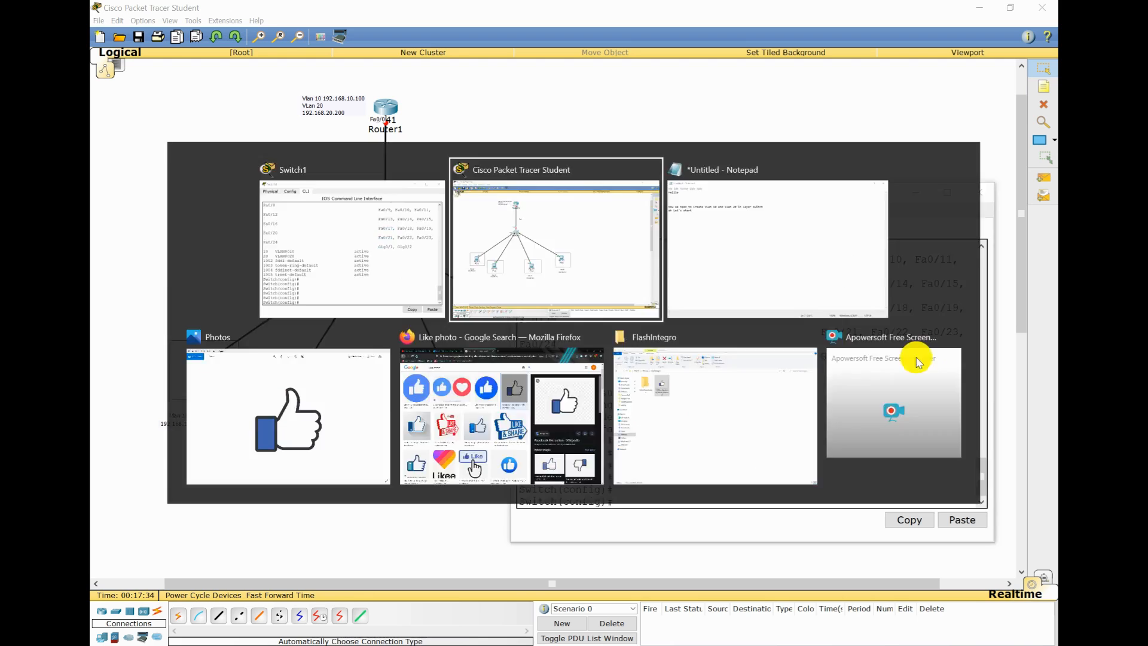
pyautogui.hotkey('alt', 'Tab')
pyautogui.hotkey('alt', 'Tab')
pyautogui.hotkey('alt', 'Tab')
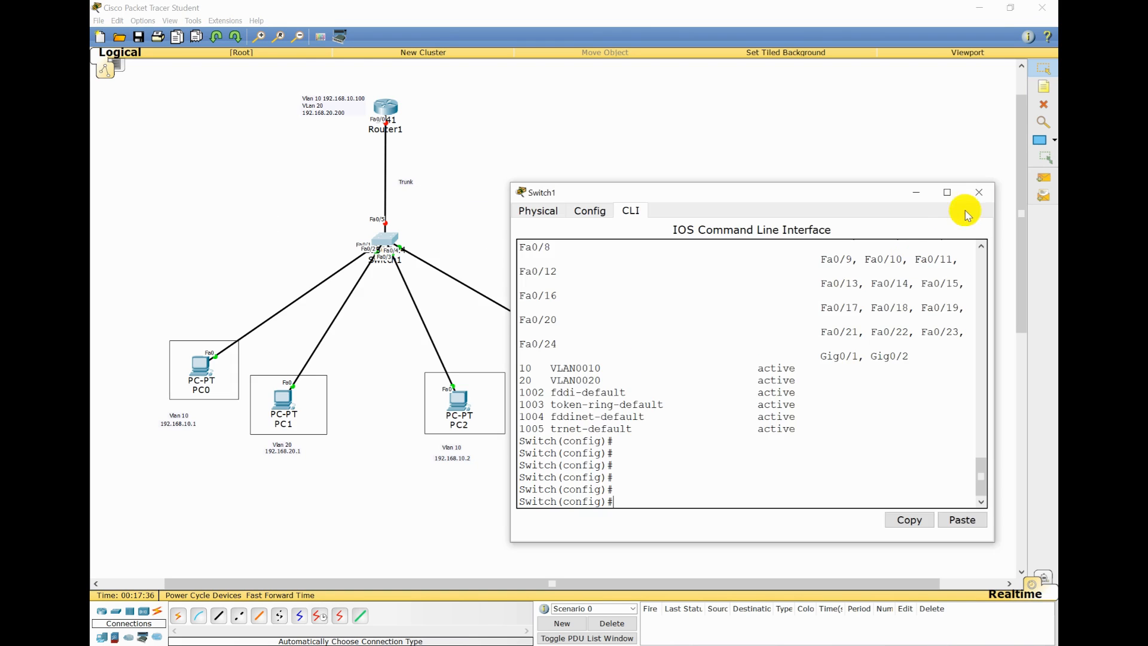
pyautogui.click(977, 193)
pyautogui.hotkey('alt', 'Tab')
pyautogui.click(626, 276)
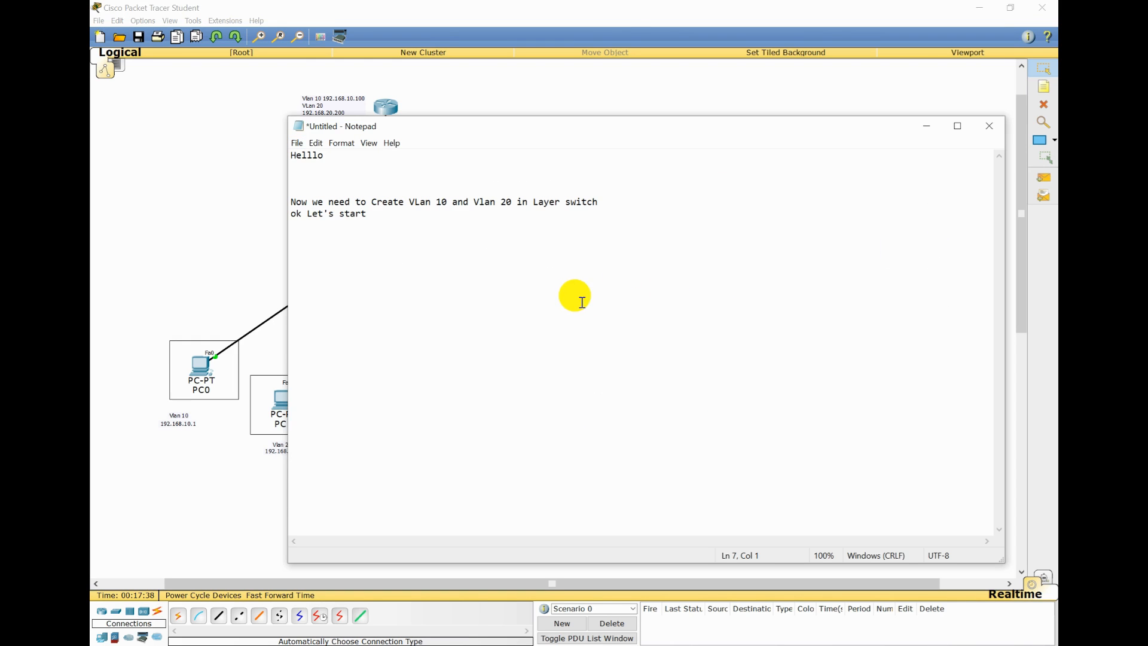
# Add "OK ////// Assign vlan in specific interface" below the existing note text, followed by a line of > characters.
pyautogui.press('Return')
pyautogui.press('Return')
pyautogui.press('Return')
pyautogui.write('OK ////// Assign')
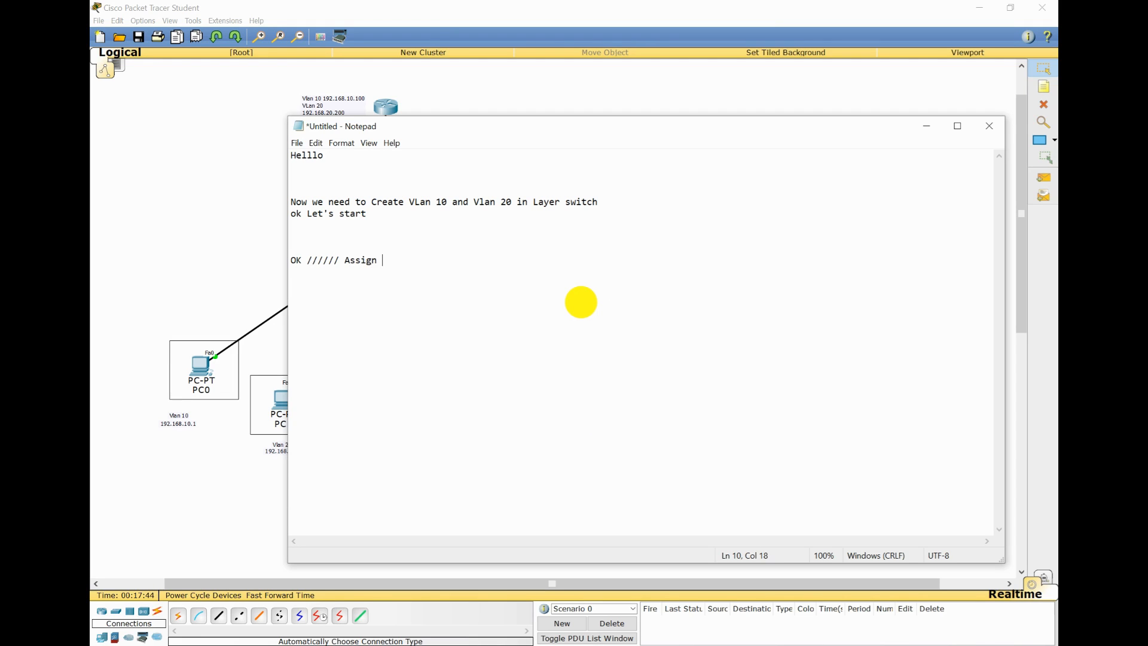
pyautogui.write(' vlan in specific interface >>>>>>>>>>>>>>>>>>>>>>>>>>>>>>>>>>>>>>')
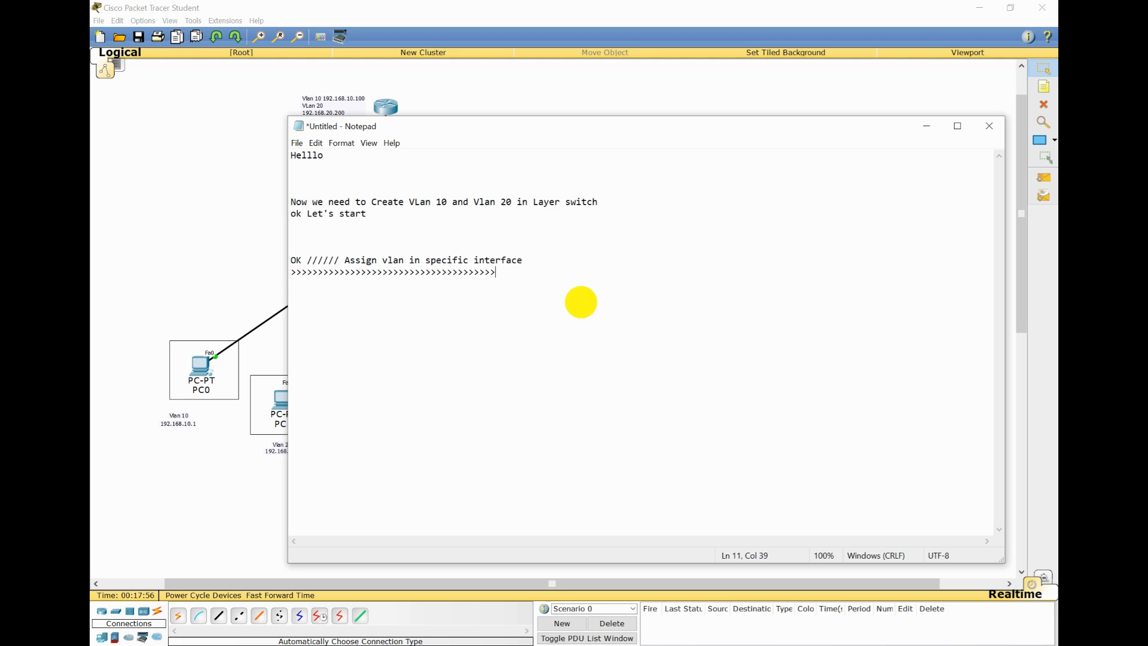
pyautogui.write('>>>>>>>>>>>>>>>>>>>>>>>>>>>.')
# Switch to Cisco Packet Tracer and reopen Switch1's command line in a widened window.
pyautogui.hotkey('alt', 'Tab')
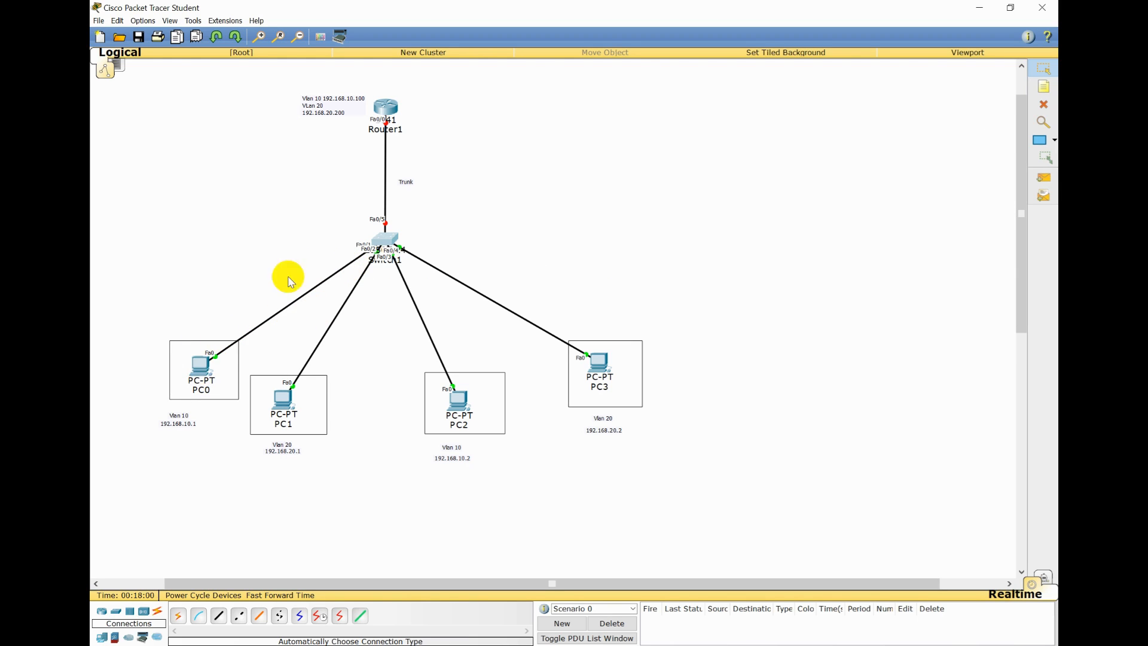
pyautogui.click(384, 244)
pyautogui.moveTo(589, 220); pyautogui.dragTo(721, 179)
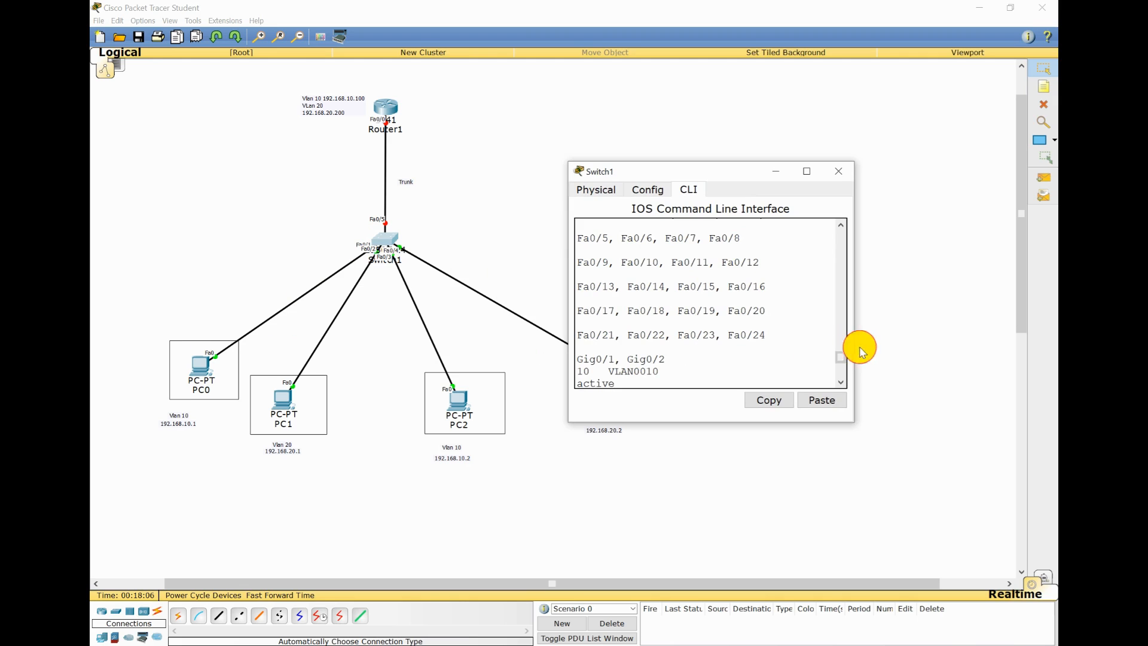
pyautogui.moveTo(854, 347); pyautogui.dragTo(1018, 354)
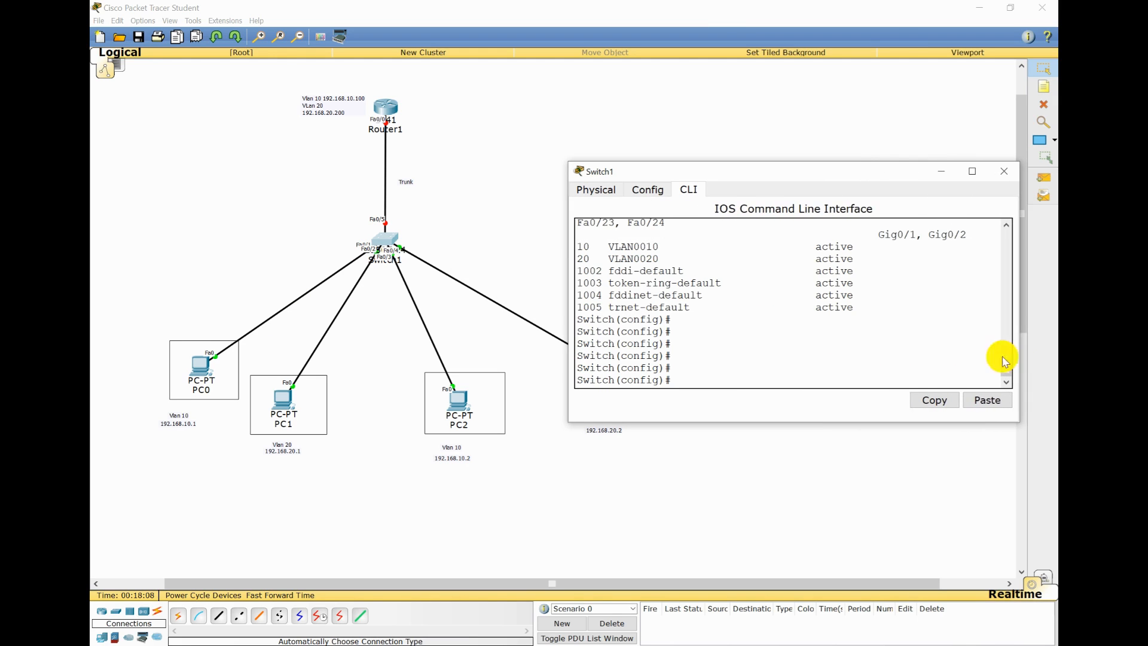
pyautogui.press('Return')
pyautogui.press('Return')
pyautogui.press('Return')
pyautogui.press('Return')
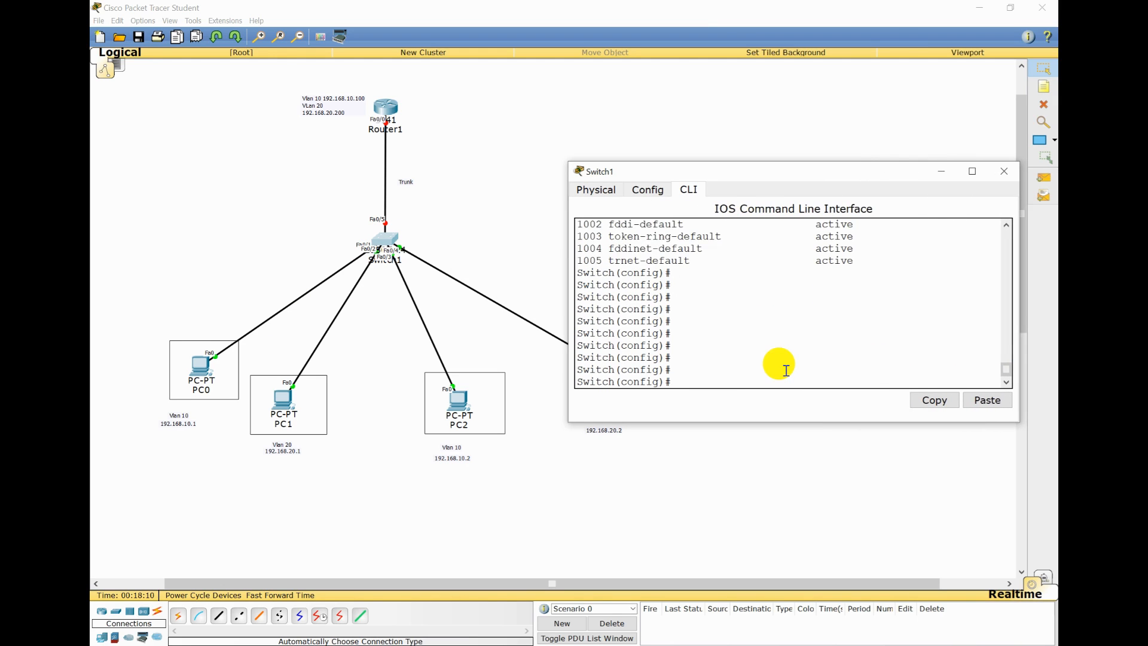
# Enter interface configuration mode for fastEthernet 0/1 on Switch1.
pyautogui.write('inter')
pyautogui.press('Tab')
pyautogui.write('fa')
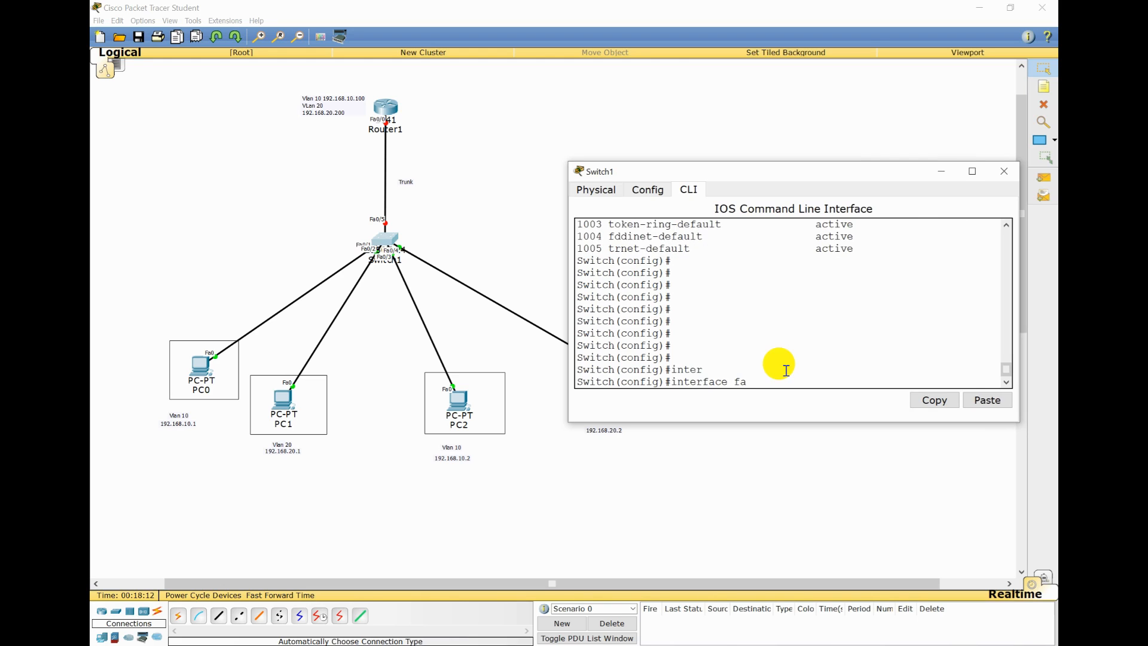
pyautogui.press('Tab')
pyautogui.write('0/1')
pyautogui.press('Return')
pyautogui.press('Return')
pyautogui.press('Return')
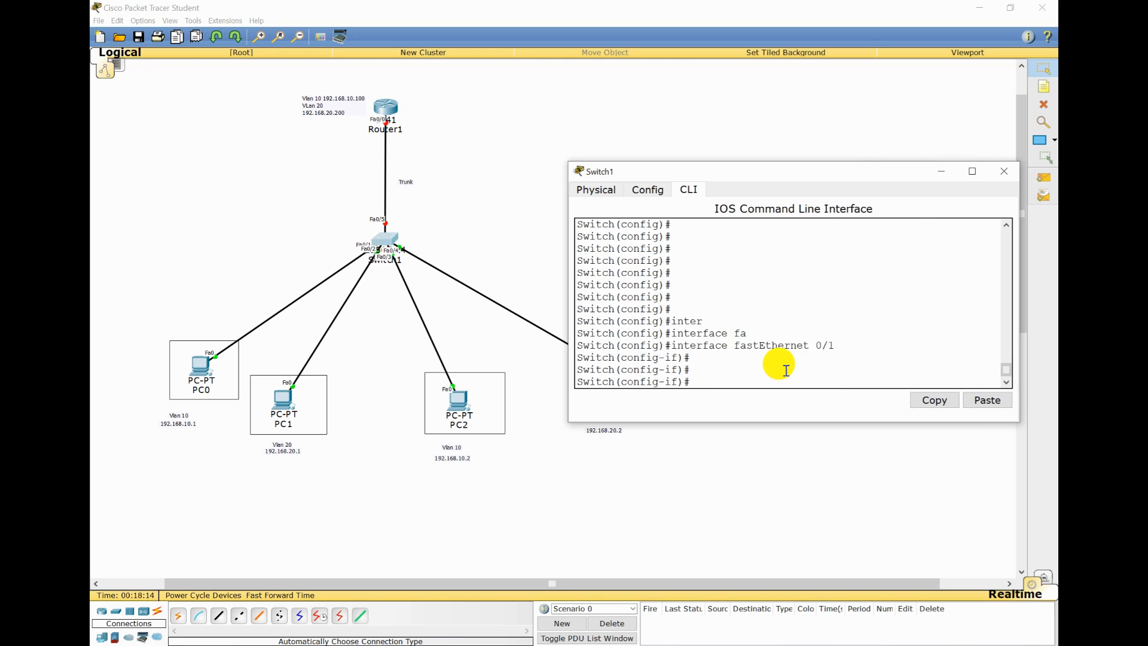
# Assign fastEthernet 0/1 to VLAN 10 with the switchport access vlan 10 command.
pyautogui.write('sw')
pyautogui.press('Tab')
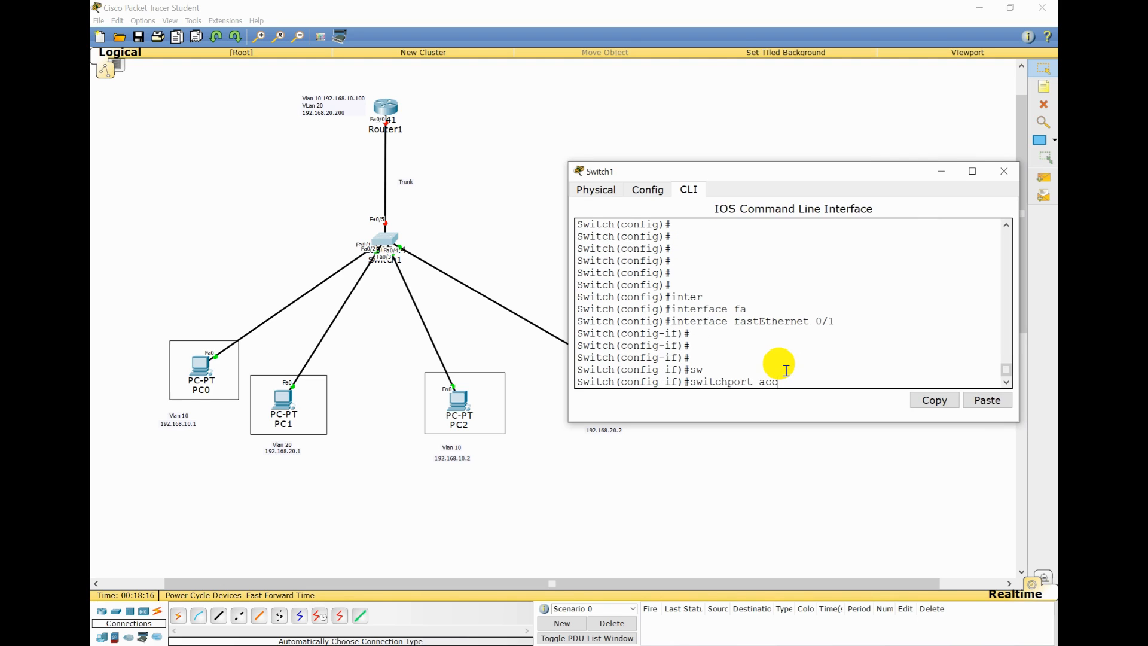
pyautogui.write('acc')
pyautogui.press('Tab')
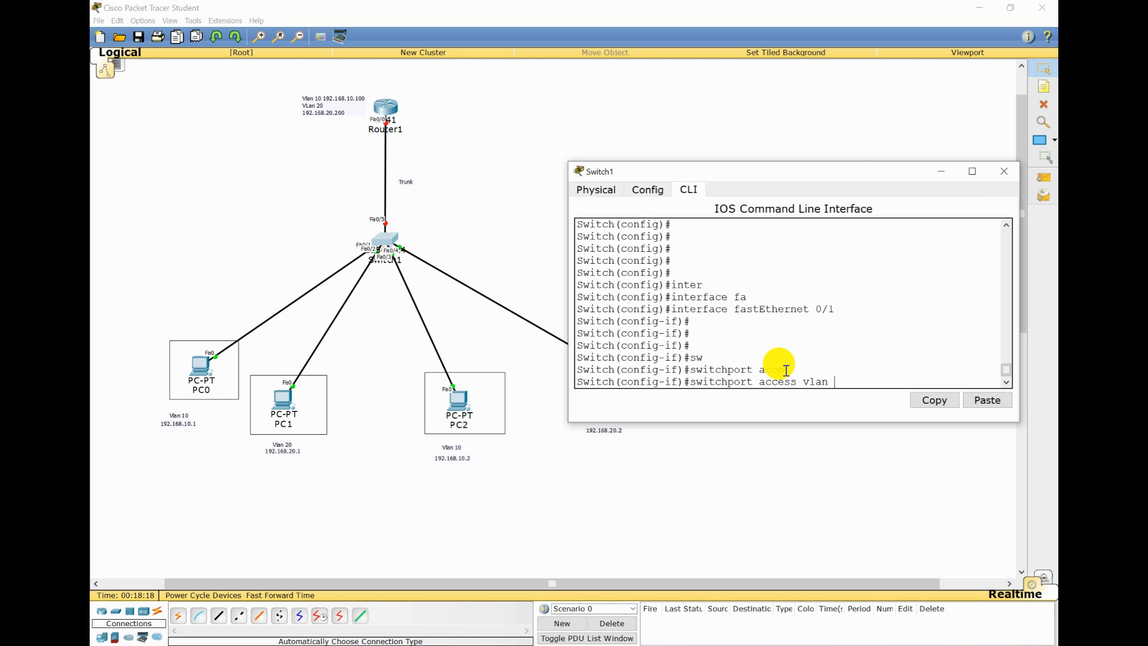
pyautogui.press('Return')
pyautogui.press('Return')
pyautogui.press('Return')
pyautogui.press('Return')
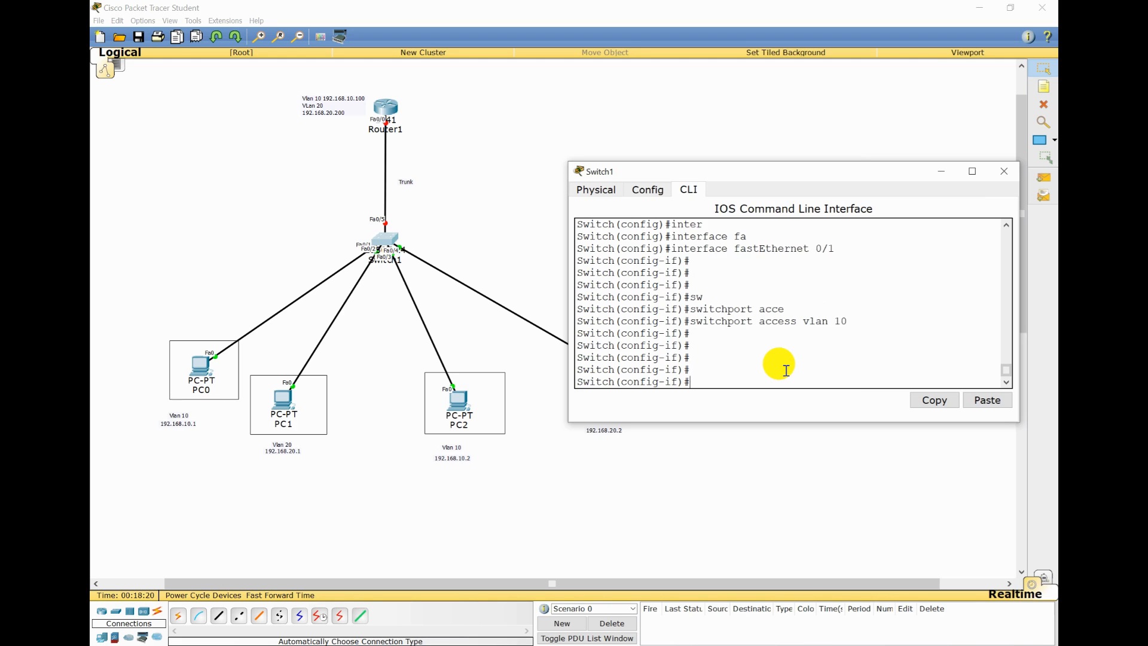
# Enable fastEthernet 0/1 with no shutdown and exit to global configuration mode.
pyautogui.write('no sh')
pyautogui.press('Tab')
pyautogui.press('Return')
pyautogui.press('Return')
pyautogui.write('exit')
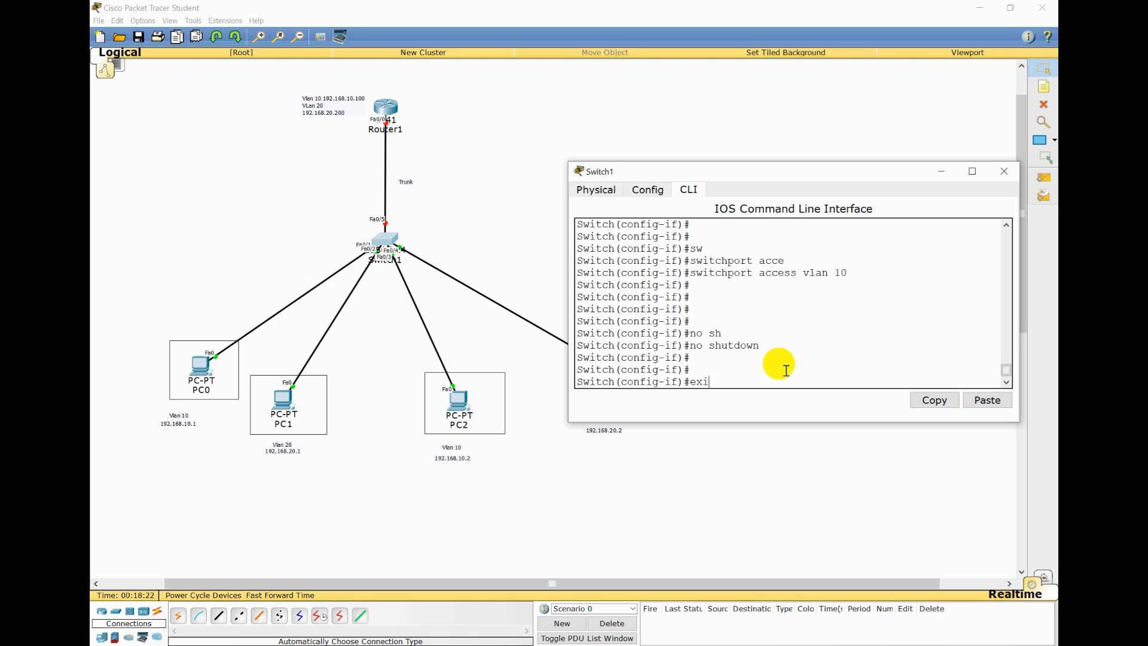
pyautogui.press('Return')
pyautogui.press('Return')
pyautogui.press('Return')
# Enter interface configuration mode for fastEthernet 0/2 on Switch1.
pyautogui.write('inter')
pyautogui.press('Tab')
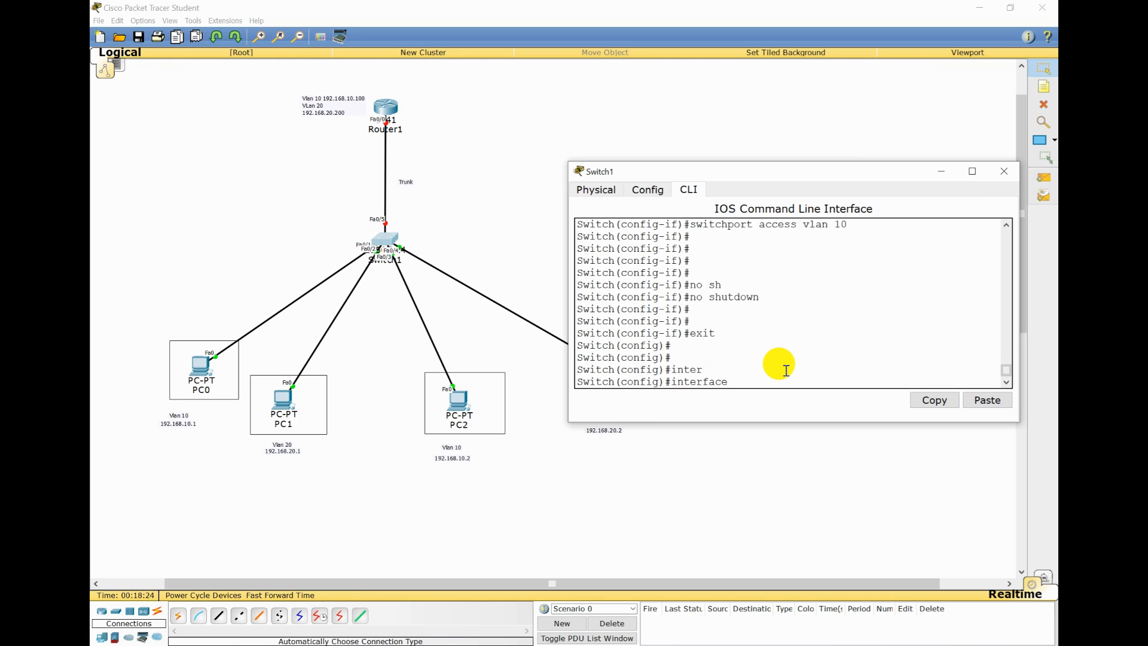
pyautogui.write('a')
pyautogui.press('Tab')
pyautogui.press('BackSpace')
pyautogui.write('fa')
pyautogui.press('Tab')
pyautogui.write('0/2')
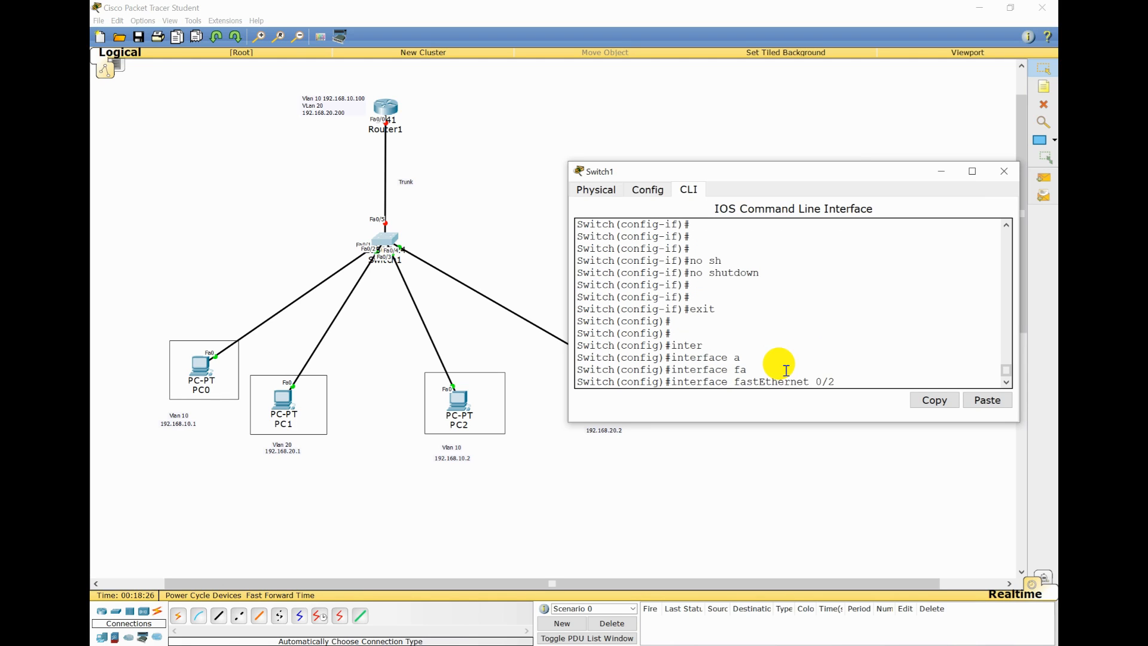
pyautogui.press('Return')
pyautogui.press('Return')
pyautogui.press('Return')
# Assign fastEthernet 0/2 to VLAN 20 with the switchport access vlan 20 command.
pyautogui.write('s')
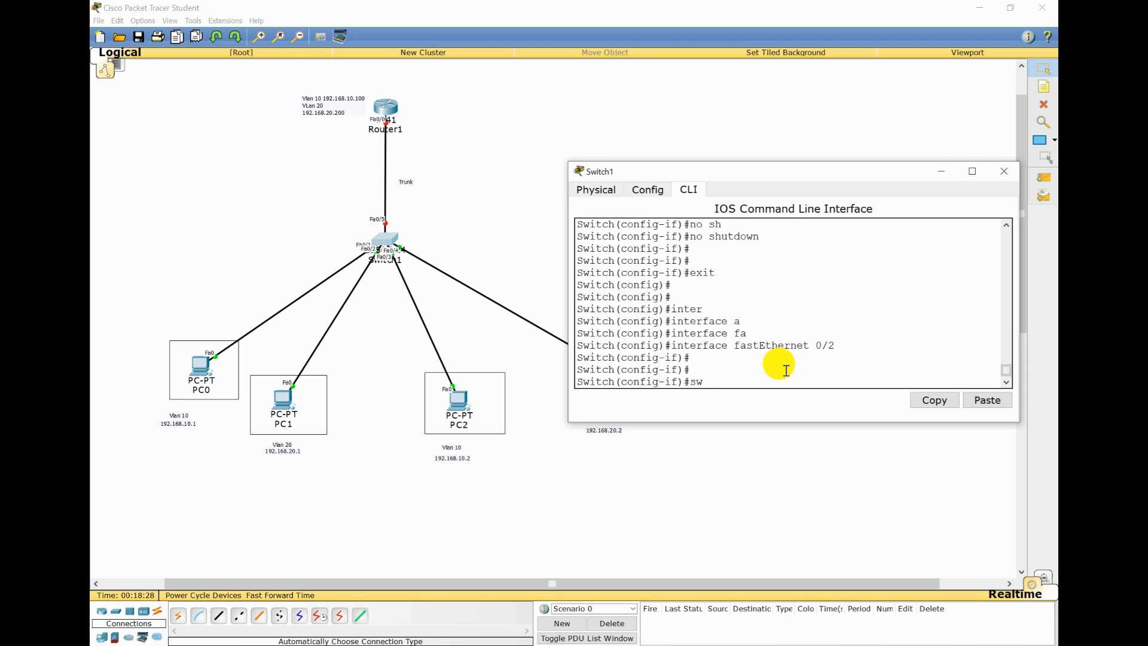
pyautogui.write('w')
pyautogui.press('Tab')
pyautogui.write('ac')
pyautogui.press('Tab')
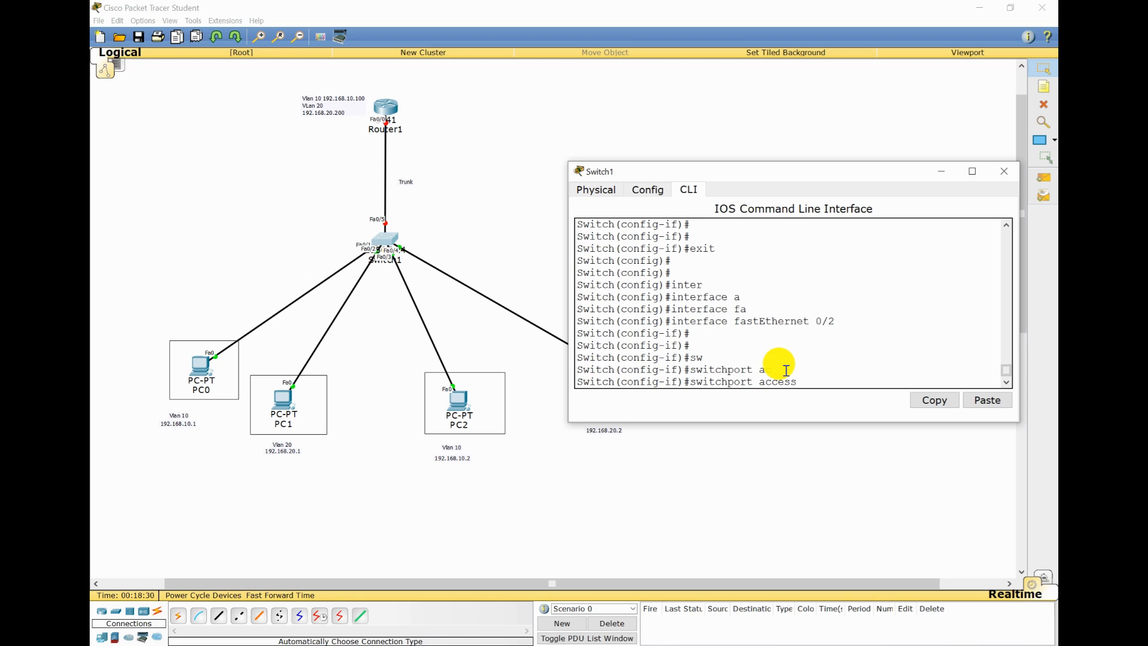
pyautogui.write('vla')
pyautogui.press('Tab')
pyautogui.write('20')
pyautogui.press('Return')
pyautogui.press('Return')
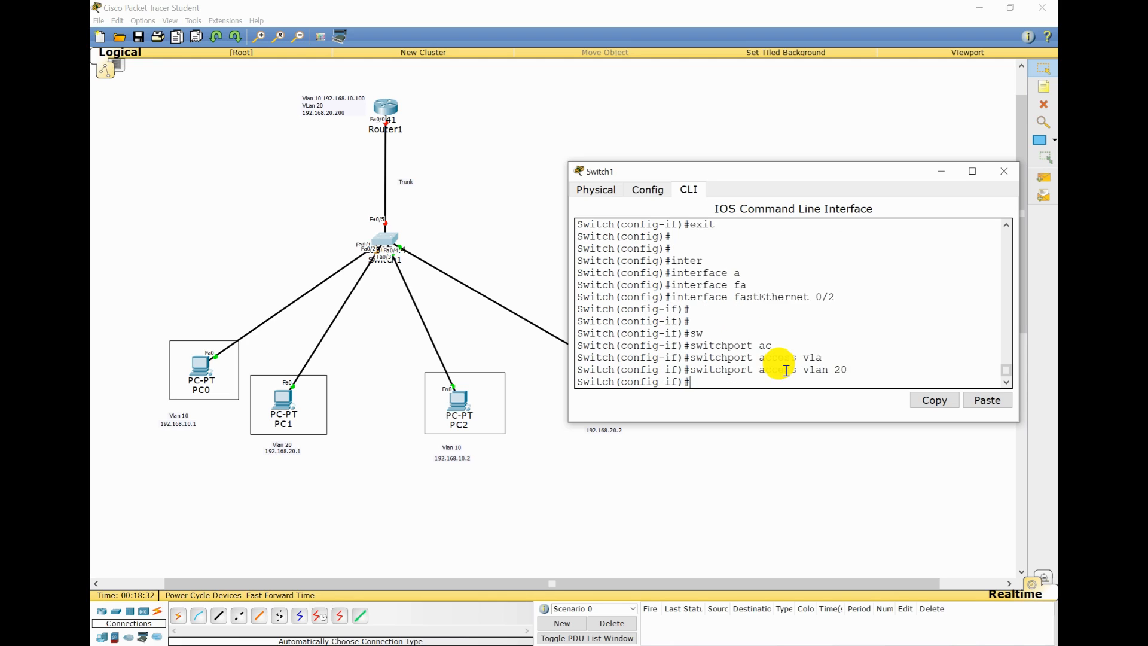
# Enable fastEthernet 0/2 with no shutdown and exit to global configuration mode.
pyautogui.write('no shu')
pyautogui.press('Tab')
pyautogui.press('Return')
pyautogui.press('Return')
pyautogui.press('Return')
pyautogui.write('e')
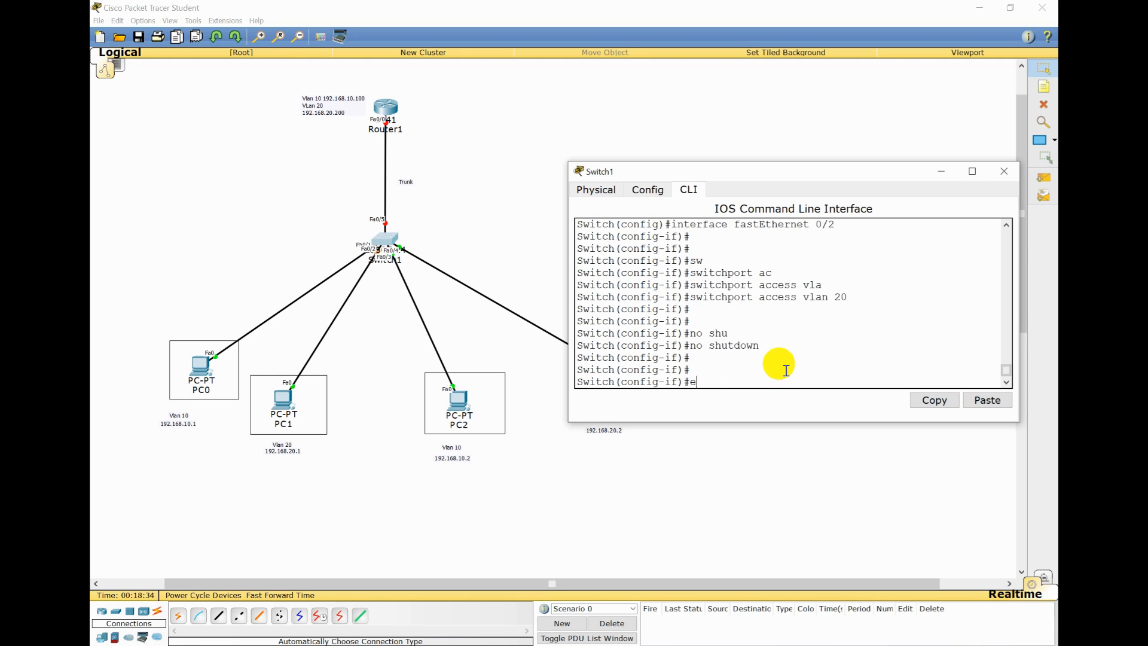
pyautogui.write('xit')
pyautogui.press('Return')
pyautogui.press('Return')
pyautogui.press('Return')
pyautogui.press('Return')
# Enter interface configuration mode for fastEthernet 0/3 on Switch1.
pyautogui.write('inter')
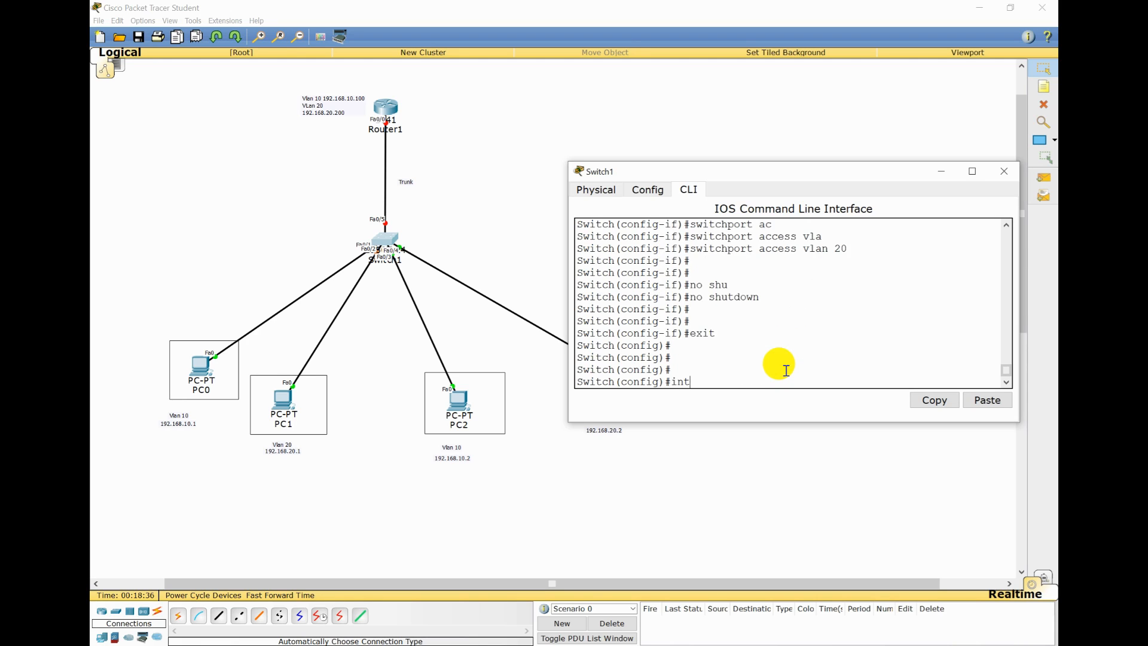
pyautogui.press('Tab')
pyautogui.write('fa')
pyautogui.press('Tab')
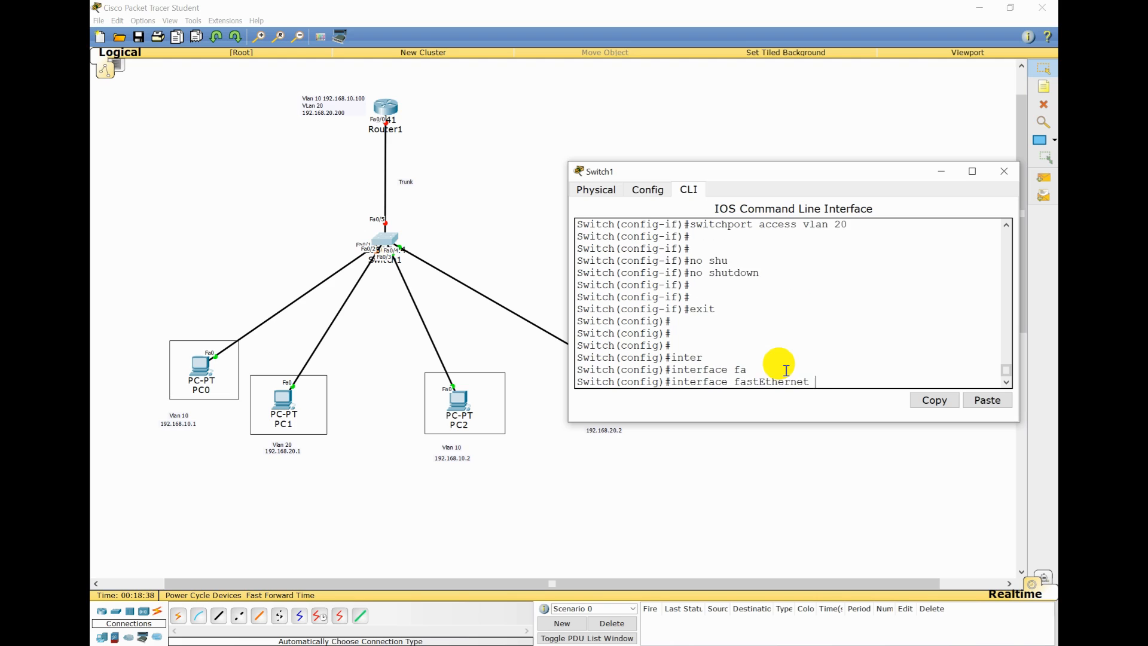
pyautogui.write('0/3')
pyautogui.press('Return')
pyautogui.press('Return')
pyautogui.press('Return')
# Assign fastEthernet 0/3 to VLAN 10 with the switchport access vlan 10 command.
pyautogui.write('s')
pyautogui.press('Tab')
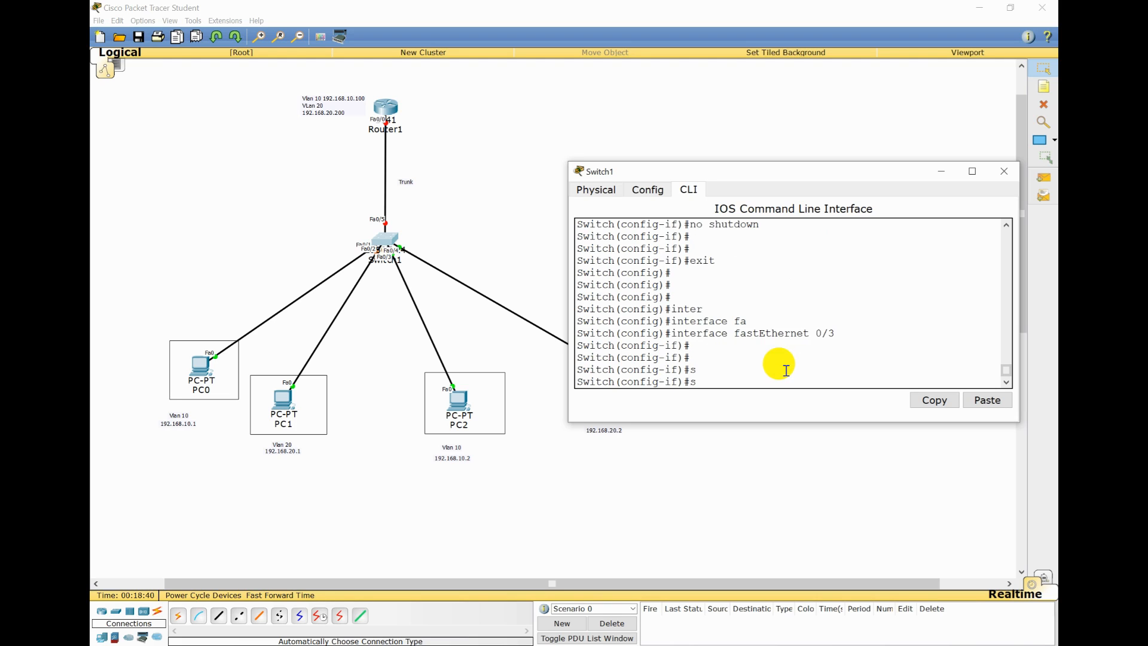
pyautogui.write('e')
pyautogui.press('Tab')
pyautogui.press('Tab')
pyautogui.write('acc')
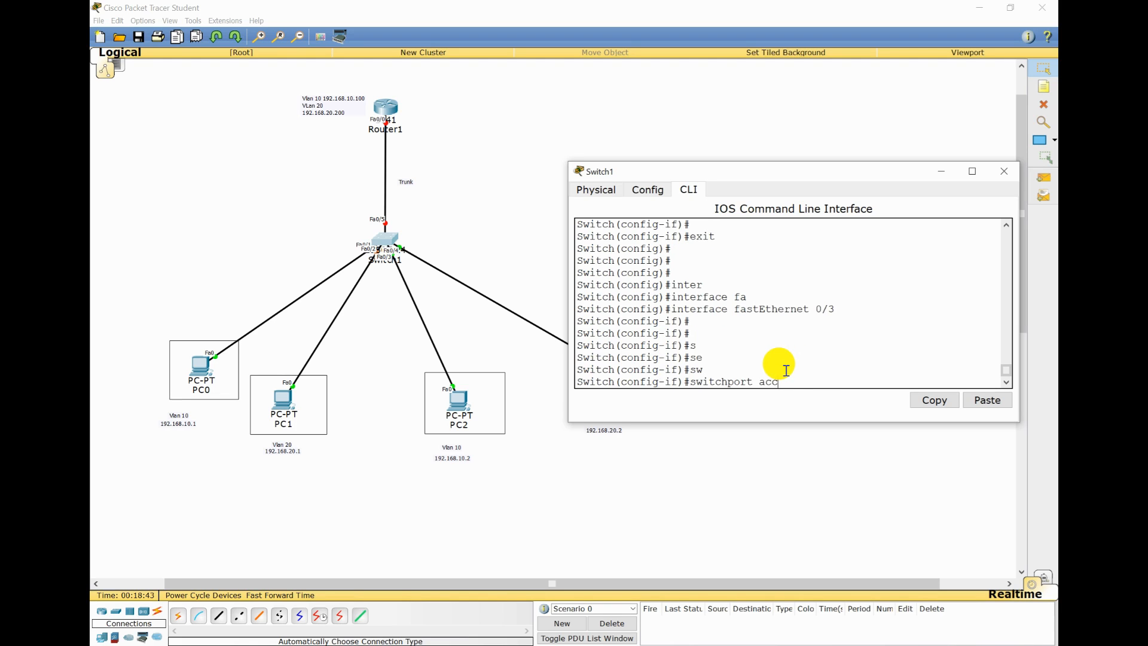
pyautogui.press('Tab')
pyautogui.write('vla')
pyautogui.press('Tab')
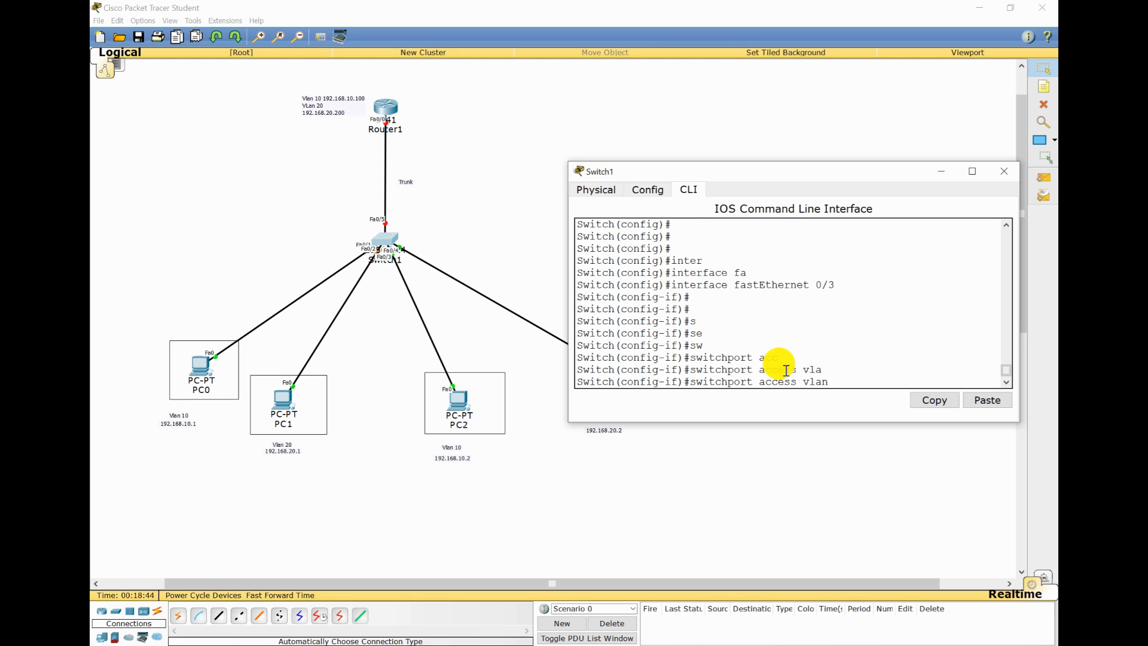
pyautogui.write('10')
pyautogui.press('Return')
pyautogui.press('Return')
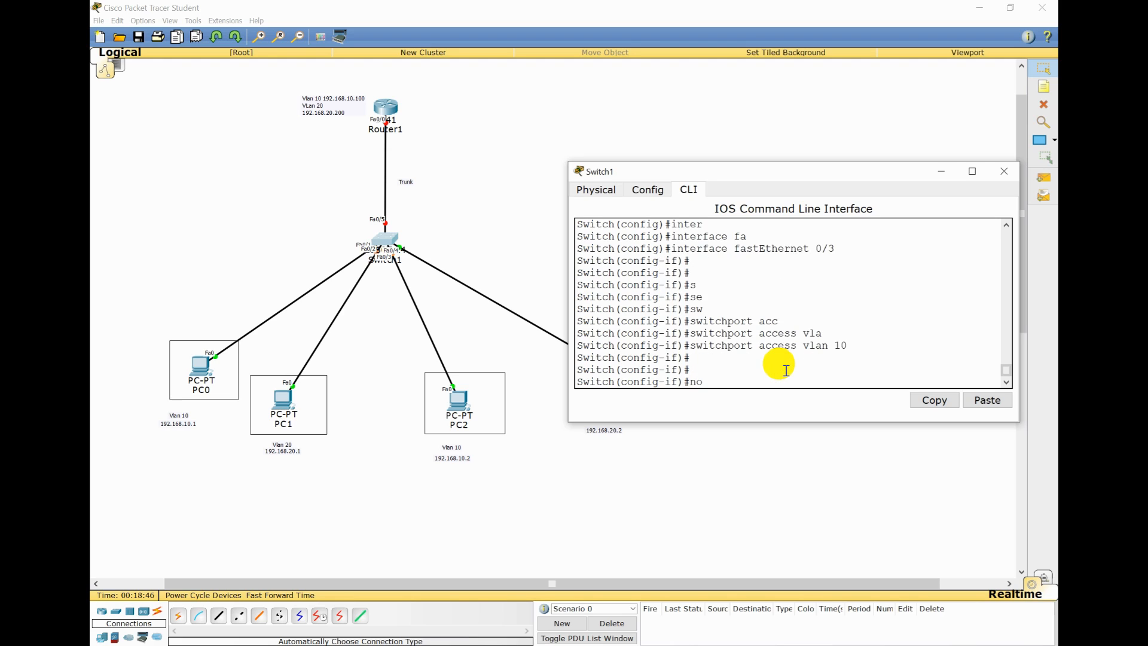
# Enable fastEthernet 0/3 with no shutdown and exit to global configuration mode.
pyautogui.write('no sh')
pyautogui.press('Tab')
pyautogui.press('Return')
pyautogui.press('Return')
pyautogui.press('Return')
pyautogui.write('exit')
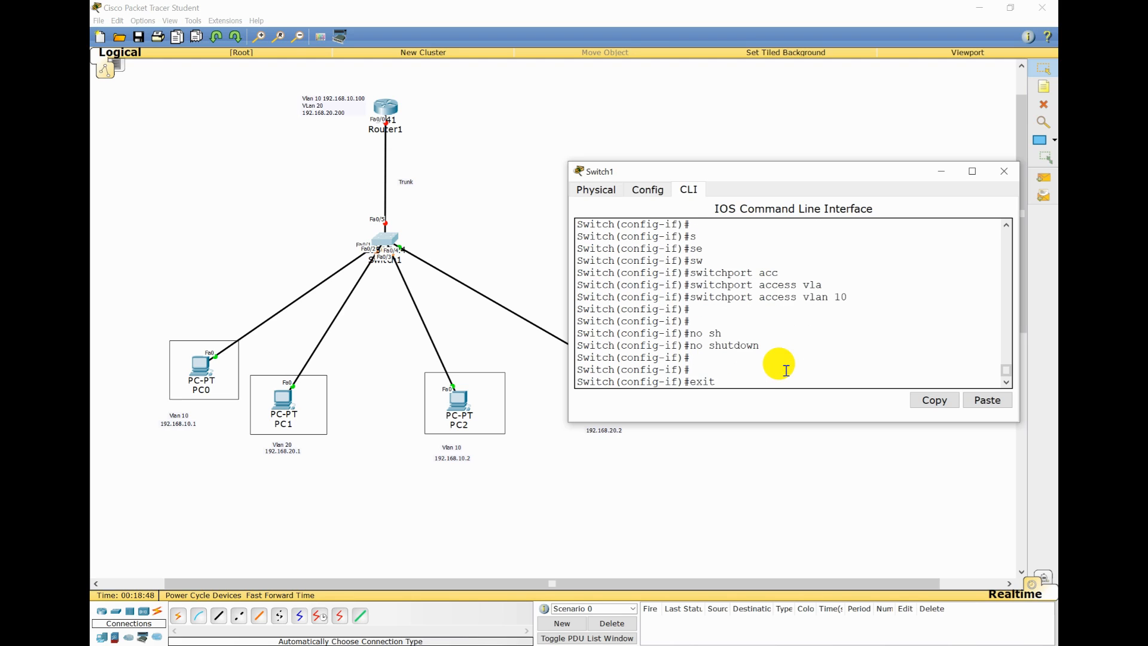
pyautogui.press('Return')
pyautogui.press('Return')
# Enter interface configuration mode for fastEthernet 0/4 on Switch1.
pyautogui.write('inter')
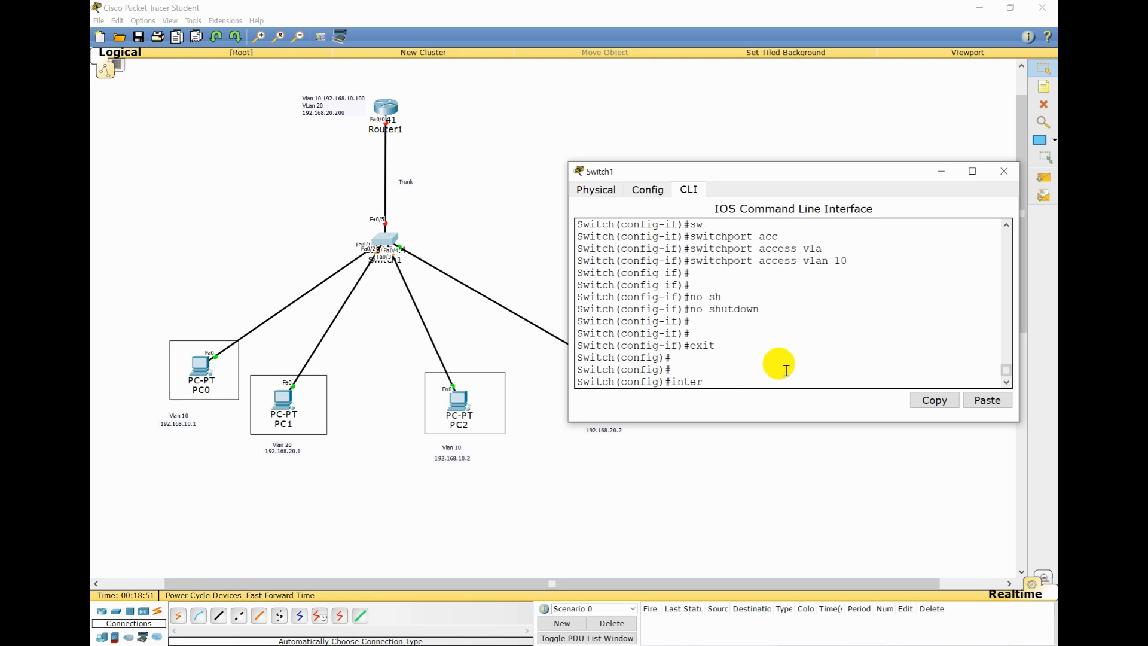
pyautogui.press('Tab')
pyautogui.write('fa')
pyautogui.press('Tab')
pyautogui.write('0/4')
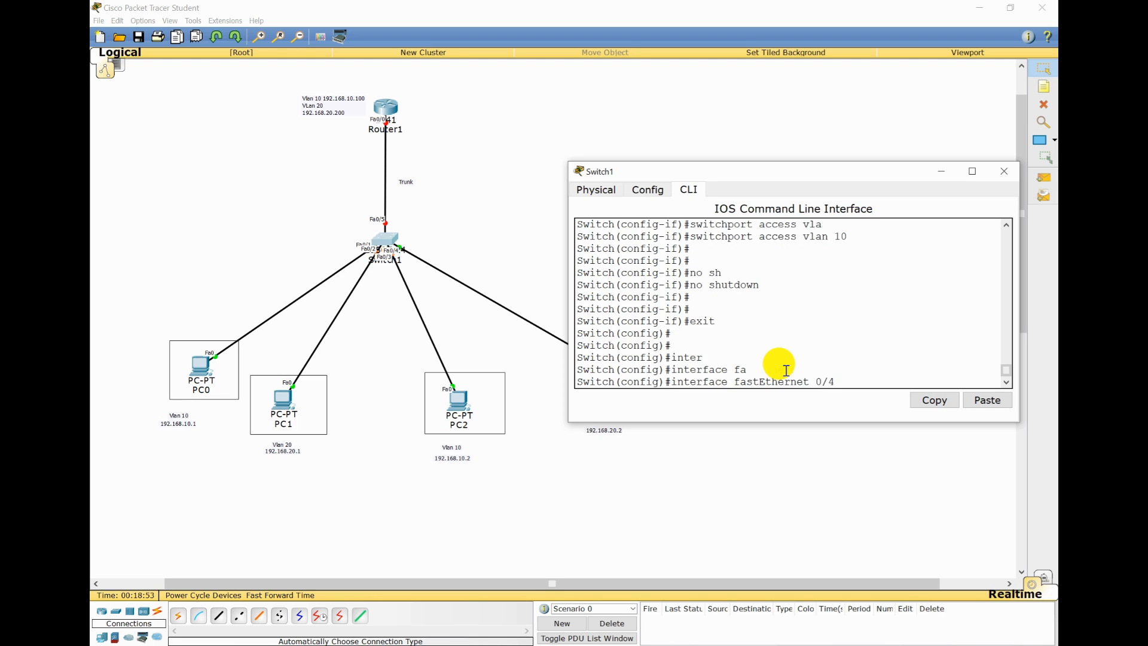
pyautogui.press('Return')
# Assign fastEthernet 0/4 to VLAN 20 with the switchport access vlan 20 command.
pyautogui.write('sw')
pyautogui.press('Tab')
pyautogui.write('a')
pyautogui.press('Tab')
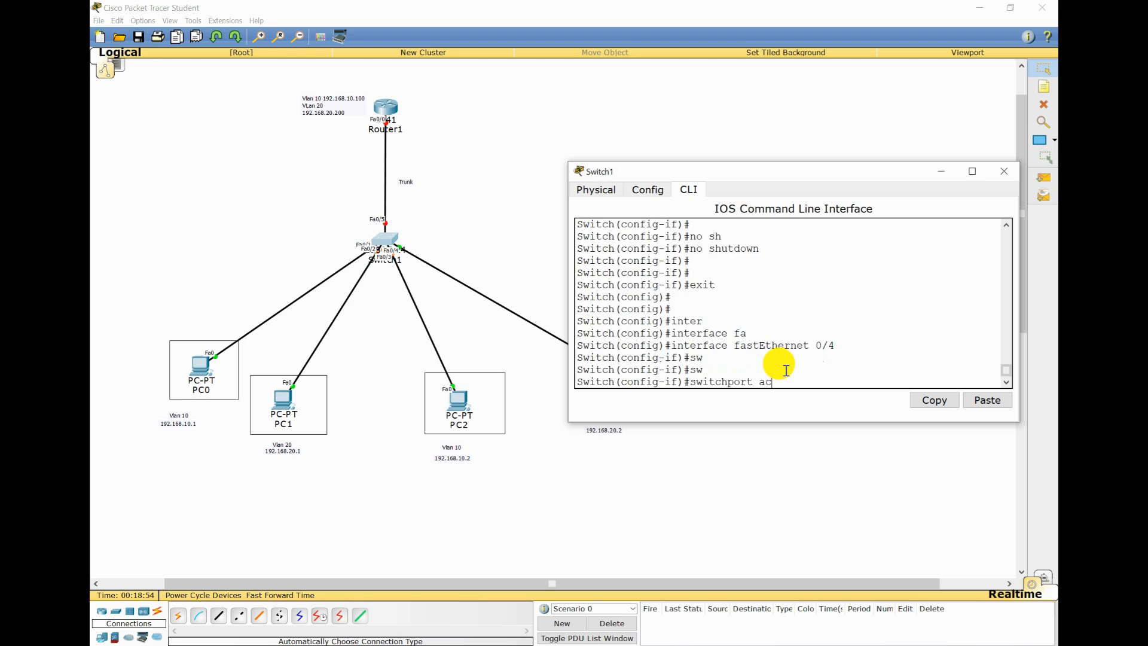
pyautogui.write('vl')
pyautogui.press('Tab')
pyautogui.write('20')
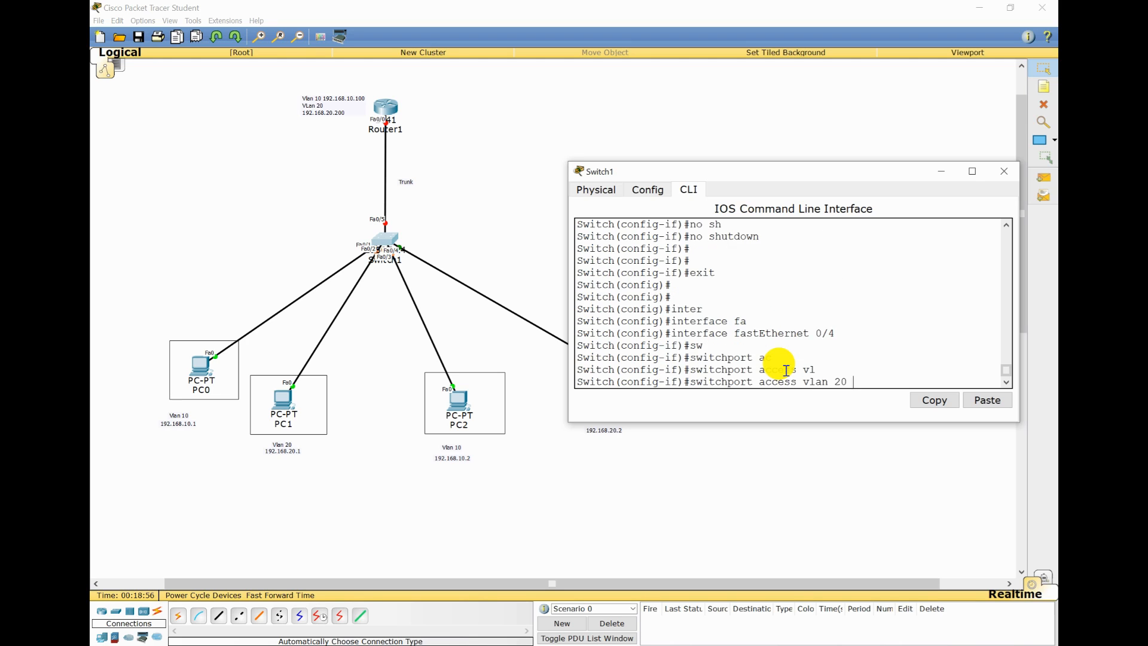
pyautogui.press('Return')
pyautogui.press('Return')
pyautogui.press('Return')
pyautogui.press('Return')
# Exit the fastEthernet 0/4 configuration and return to privileged EXEC mode with end.
pyautogui.write('ex')
pyautogui.press('Return')
pyautogui.press('Return')
pyautogui.press('Return')
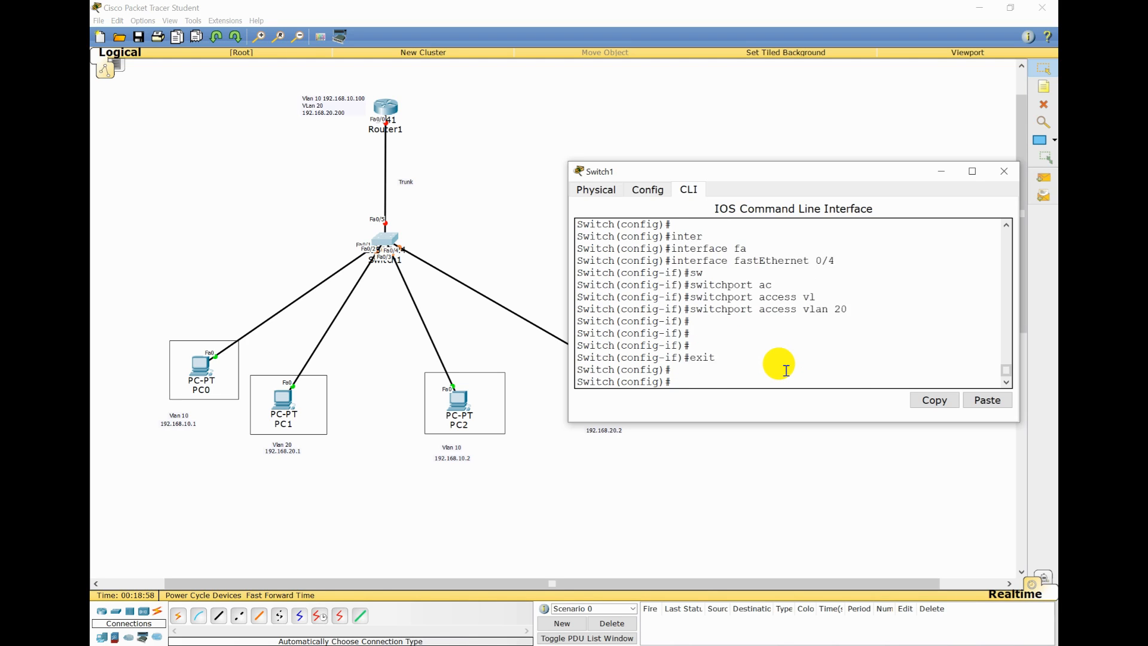
pyautogui.write('end')
pyautogui.press('Return')
pyautogui.press('Return')
pyautogui.press('Return')
pyautogui.press('Return')
# Display Switch1's VLAN summary with the show vlan brief command.
pyautogui.write('show')
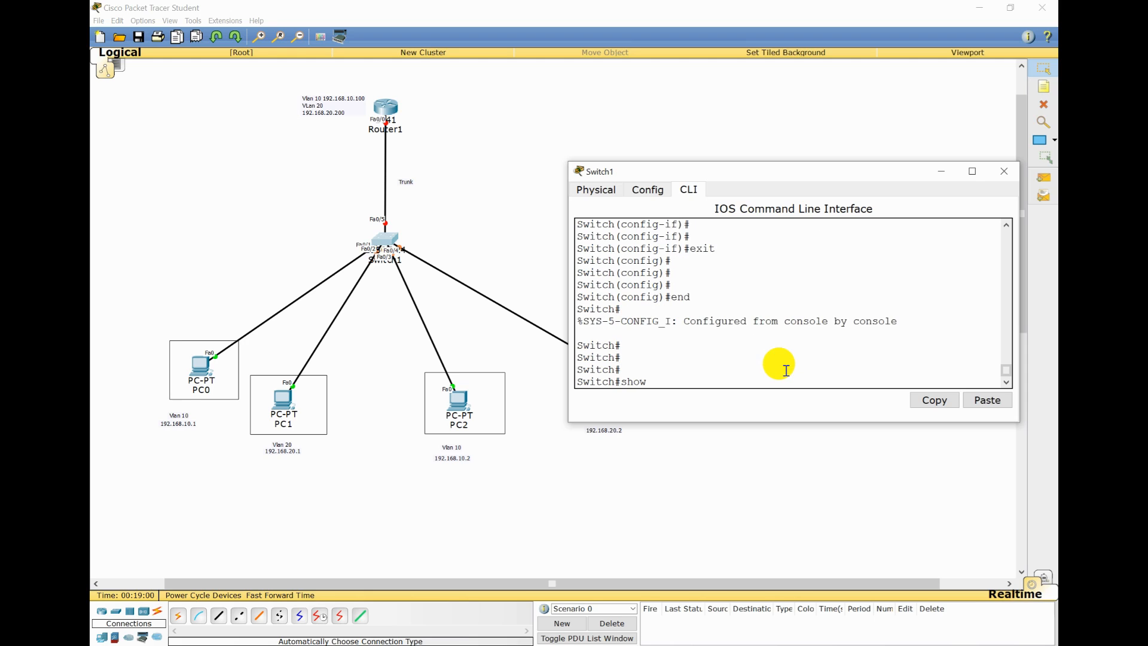
pyautogui.write(' vlan bri')
pyautogui.press('Tab')
pyautogui.press('Return')
pyautogui.press('Return')
pyautogui.press('Return')
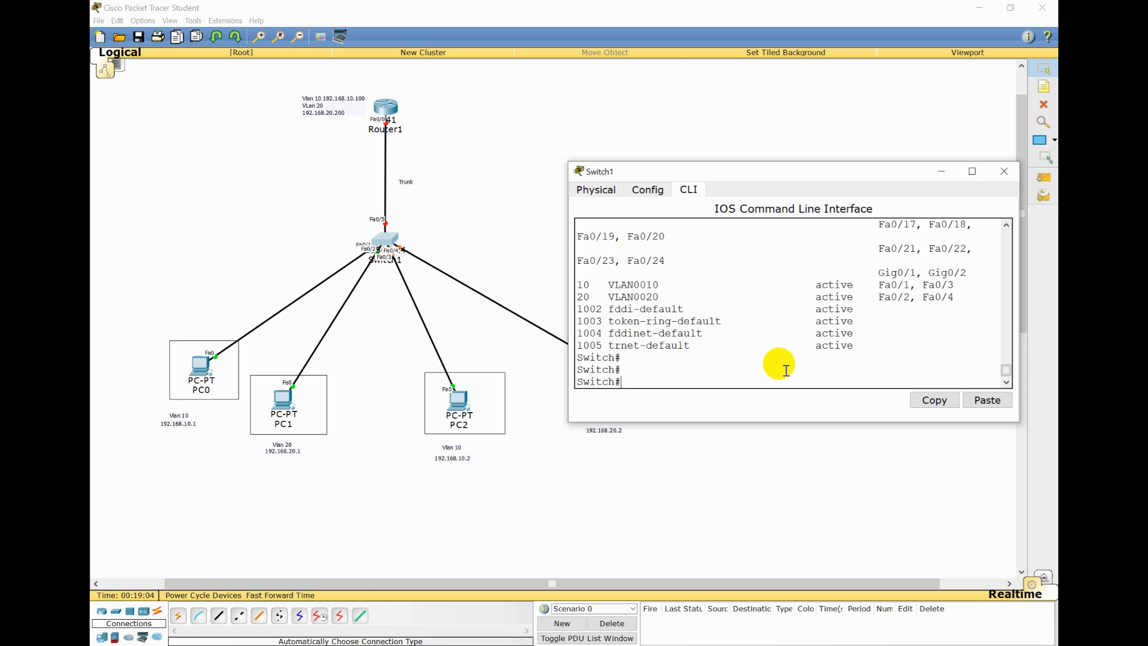
pyautogui.press('Return')
# Maximize the Switch1 window and examine the port assignments of VLANs 10 and 20, highlighting their rows.
pyautogui.click(973, 172)
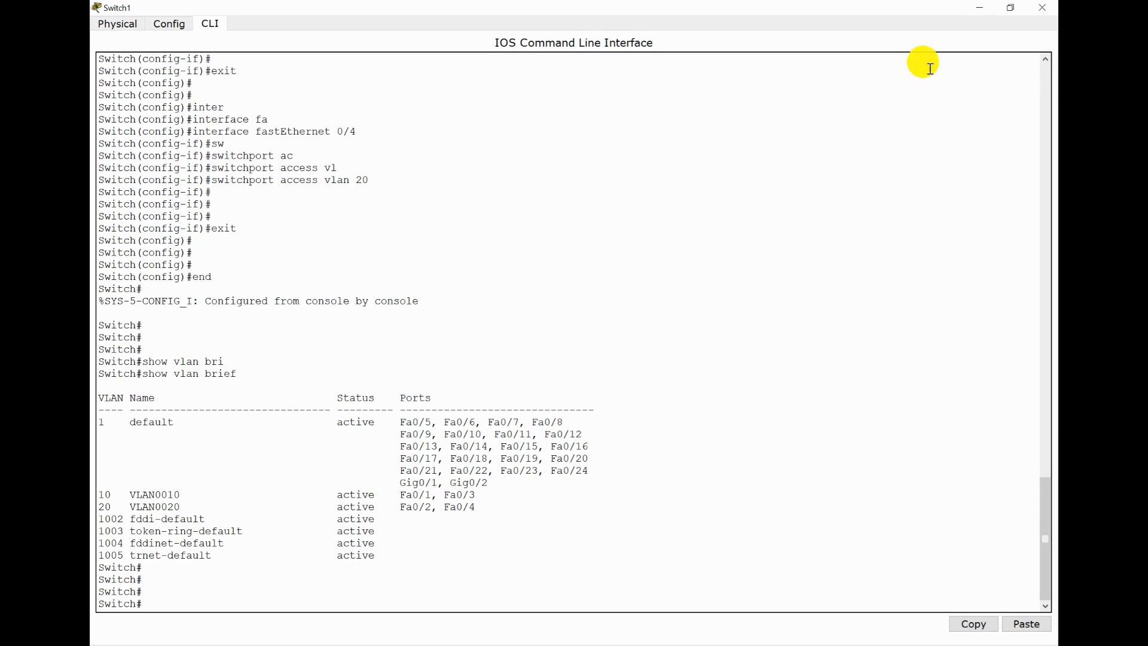
pyautogui.moveTo(99, 478); pyautogui.dragTo(733, 511)
pyautogui.click(733, 512)
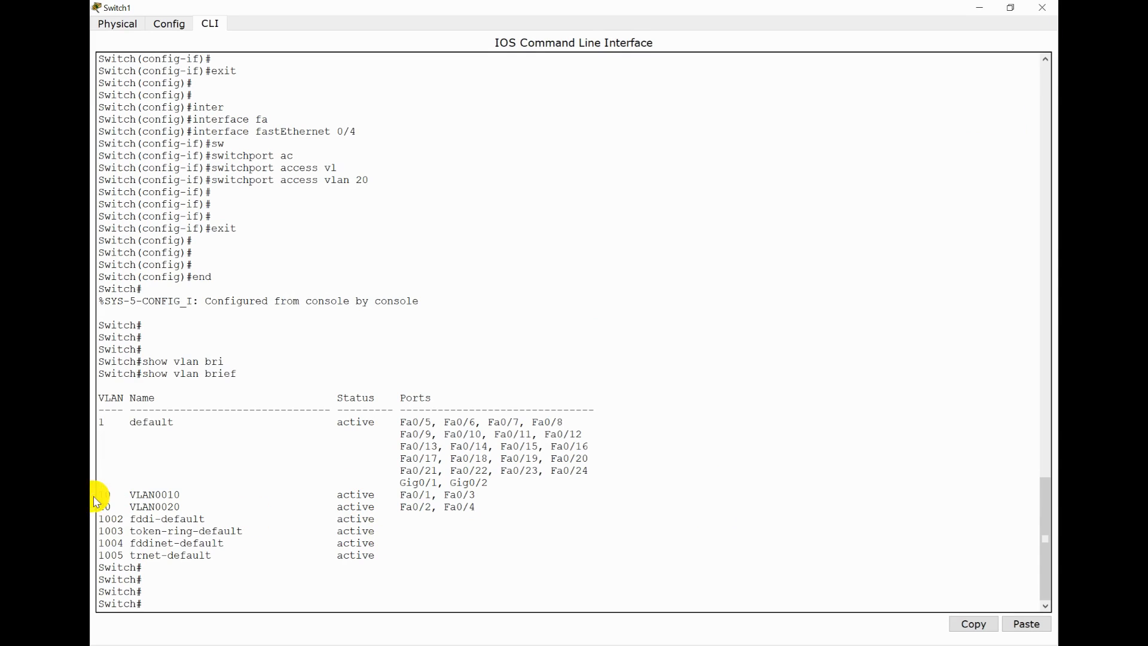
pyautogui.moveTo(96, 497); pyautogui.dragTo(483, 510)
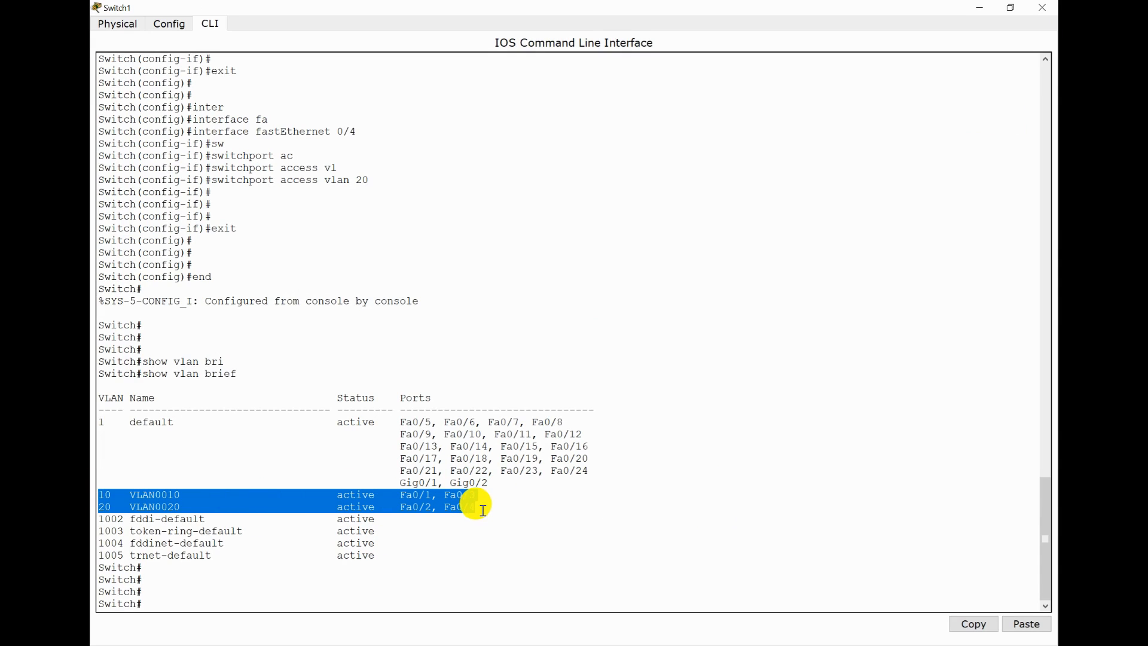
pyautogui.click(569, 478)
# Switch to Notepad and add the line "Now we were finished vlan assign" below the existing notes.
pyautogui.hotkey('alt', 'Tab')
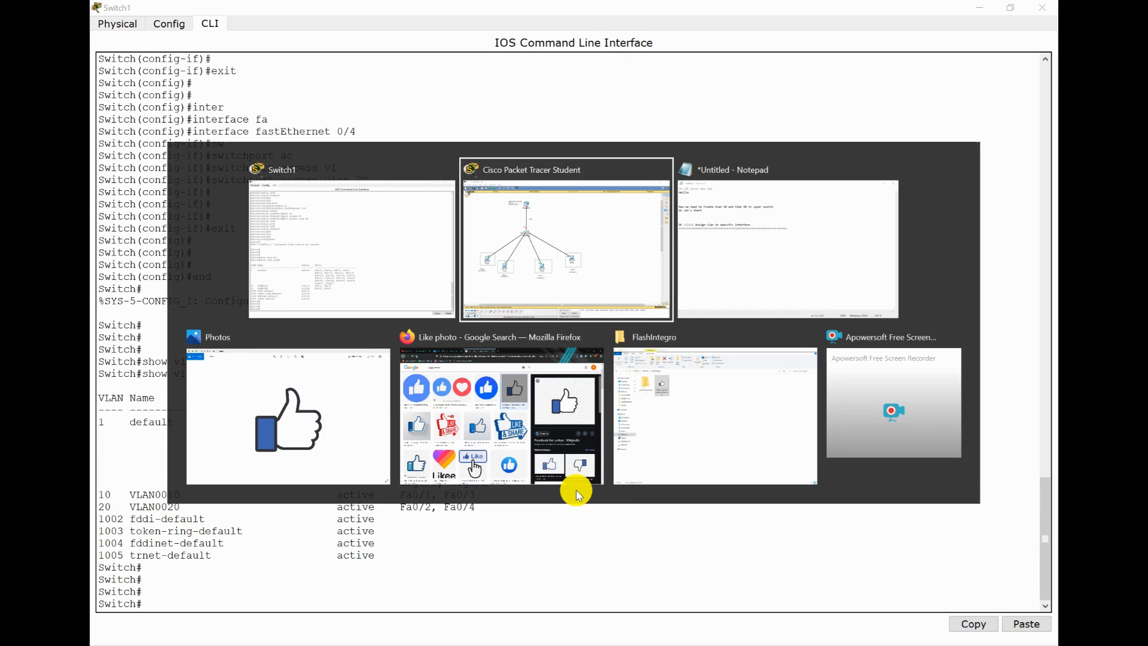
pyautogui.hotkey('alt', 'Tab')
pyautogui.write('Now')
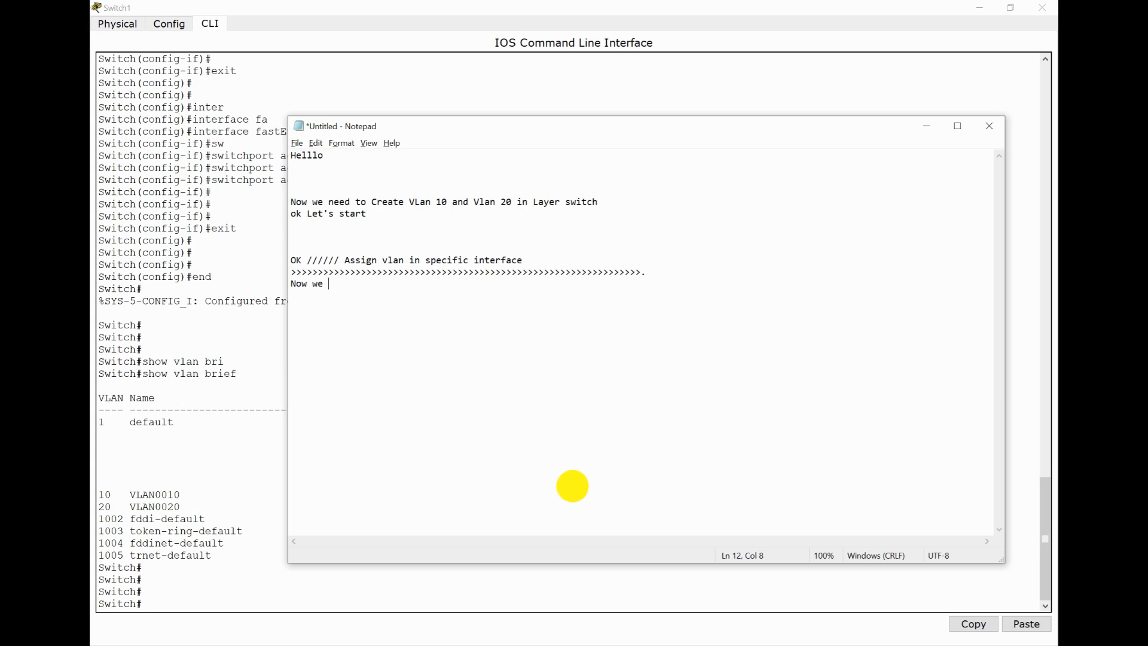
pyautogui.write(' we wer')
pyautogui.write('e finished ')
pyautogui.write('vlan')
pyautogui.write(' assign')
# Add the line "Let go trunk interface and routing" a few lines further down in the notes.
pyautogui.write('go')
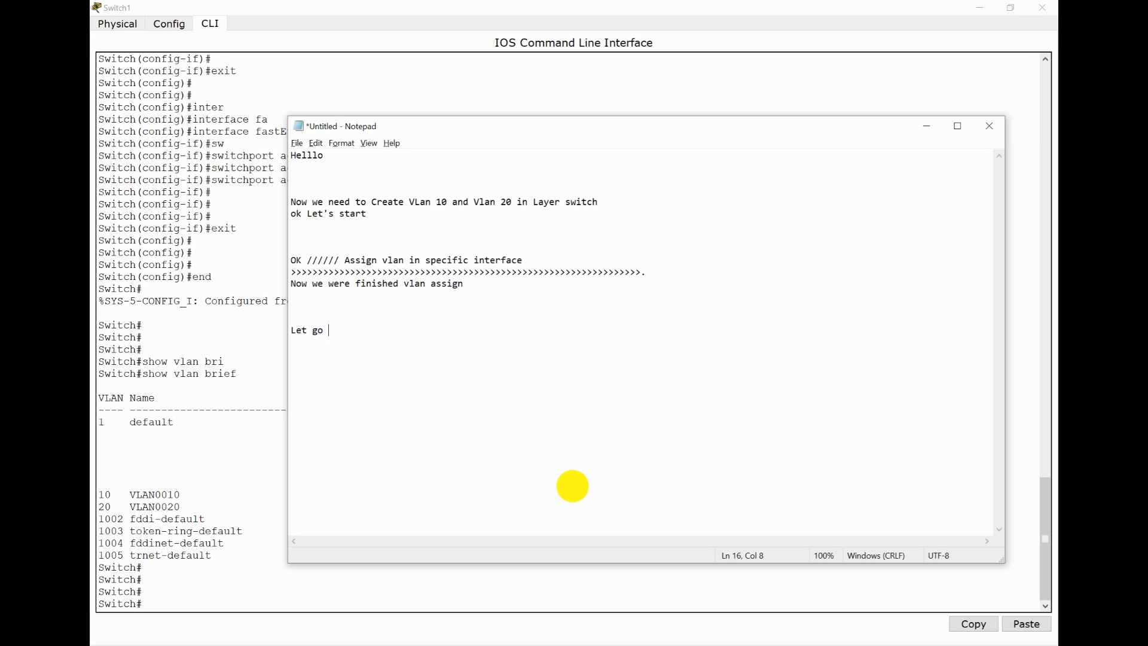
pyautogui.write(' trunk interface and routing')
pyautogui.press('BackSpace')
pyautogui.press('BackSpace')
pyautogui.press('BackSpace')
pyautogui.press('BackSpace')
pyautogui.write('ing')
# Return to Packet Tracer, reopen Switch1's command line from the topology and maximize its window.
pyautogui.hotkey('alt', 'Tab')
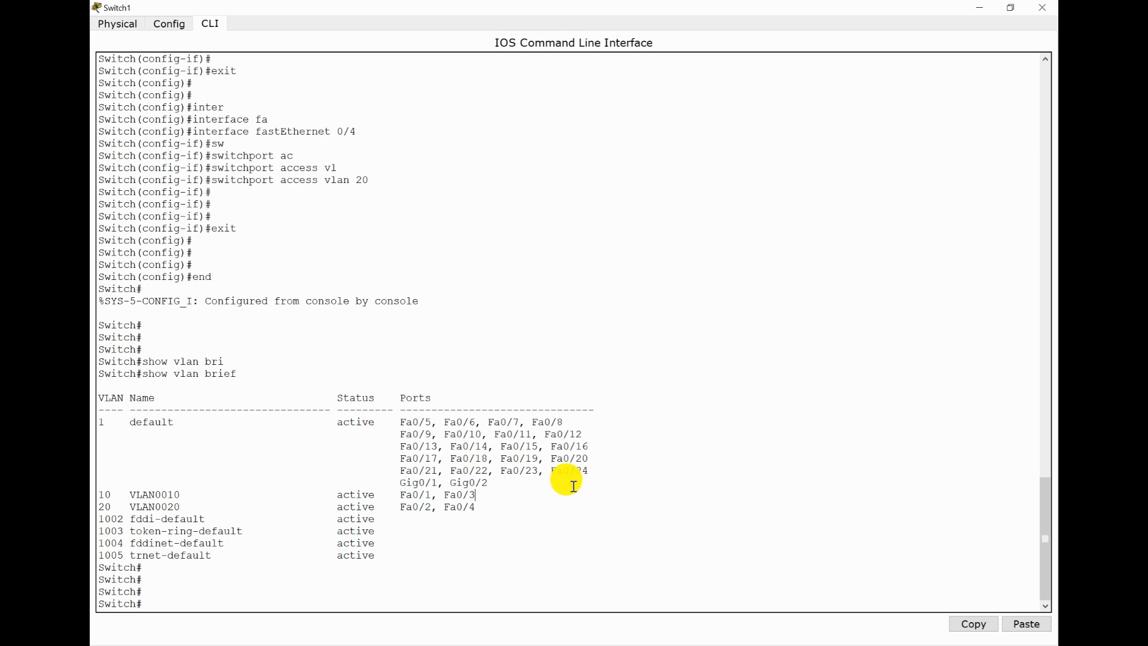
pyautogui.click(1054, 6)
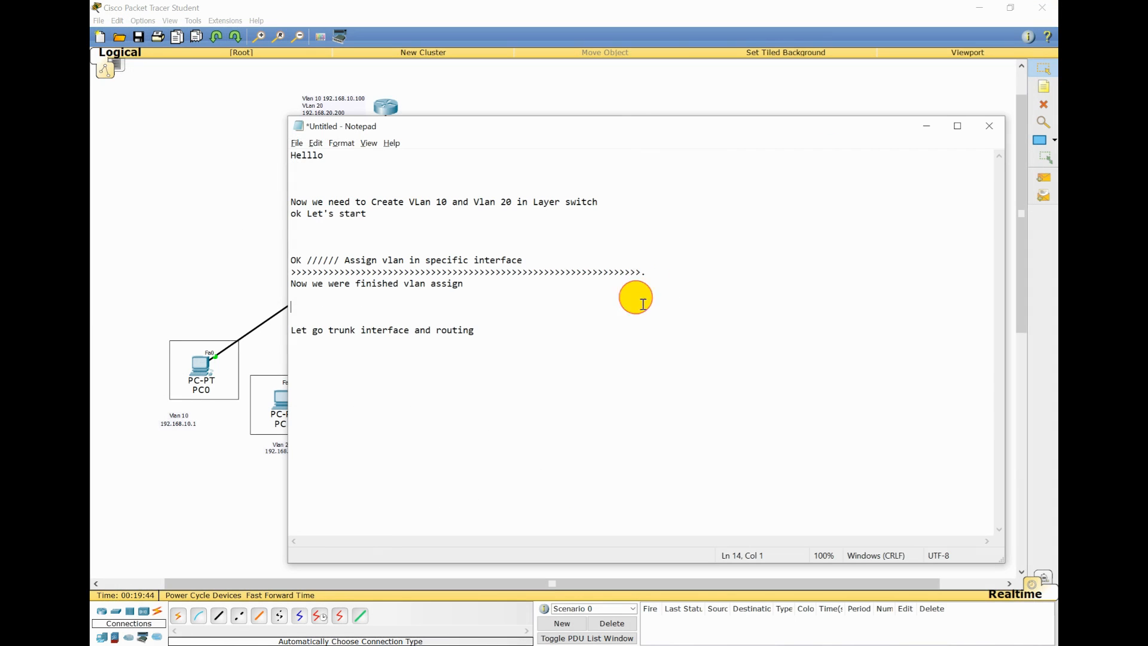
pyautogui.click(201, 261)
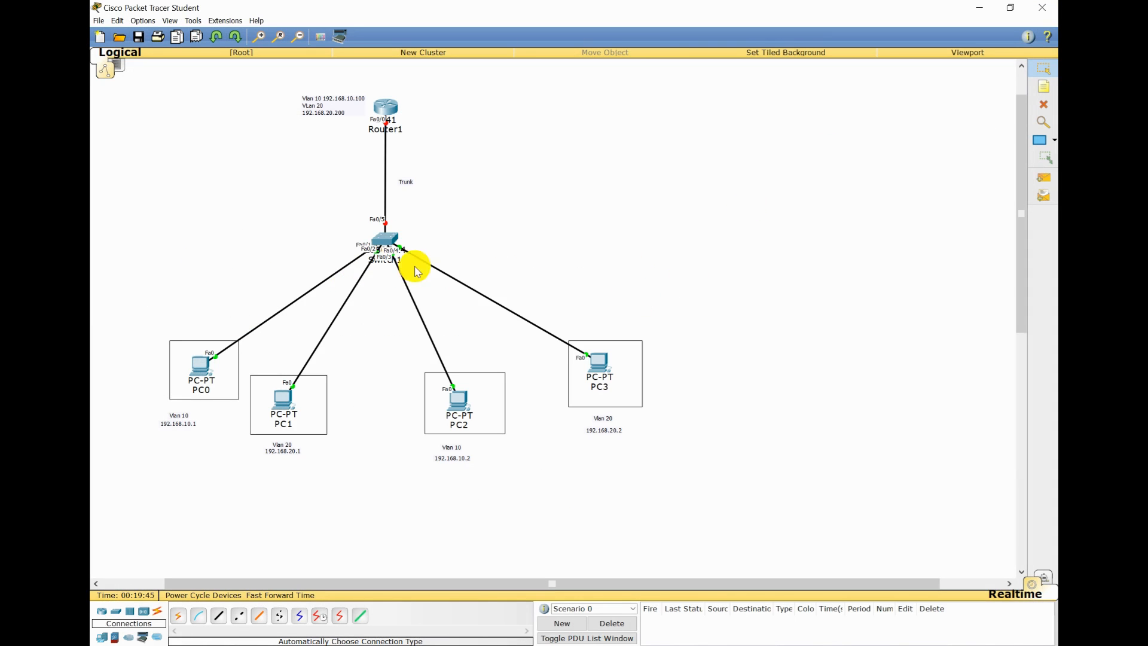
pyautogui.click(389, 241)
pyautogui.moveTo(487, 220); pyautogui.dragTo(652, 199)
pyautogui.click(452, 245)
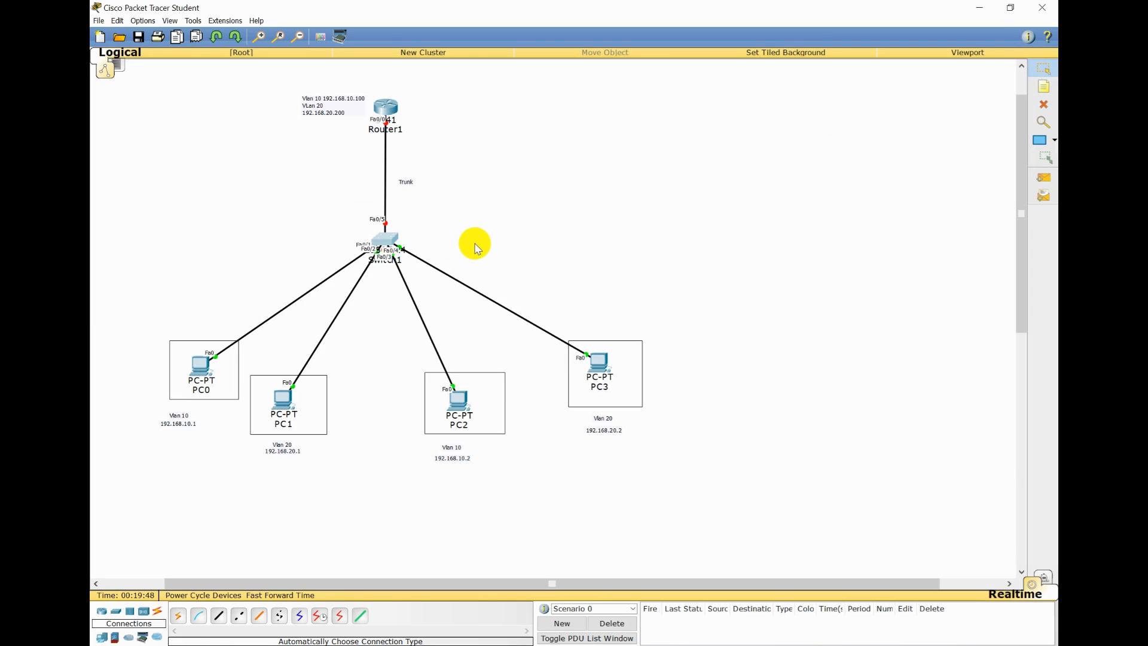
pyautogui.hotkey('alt', 'Tab')
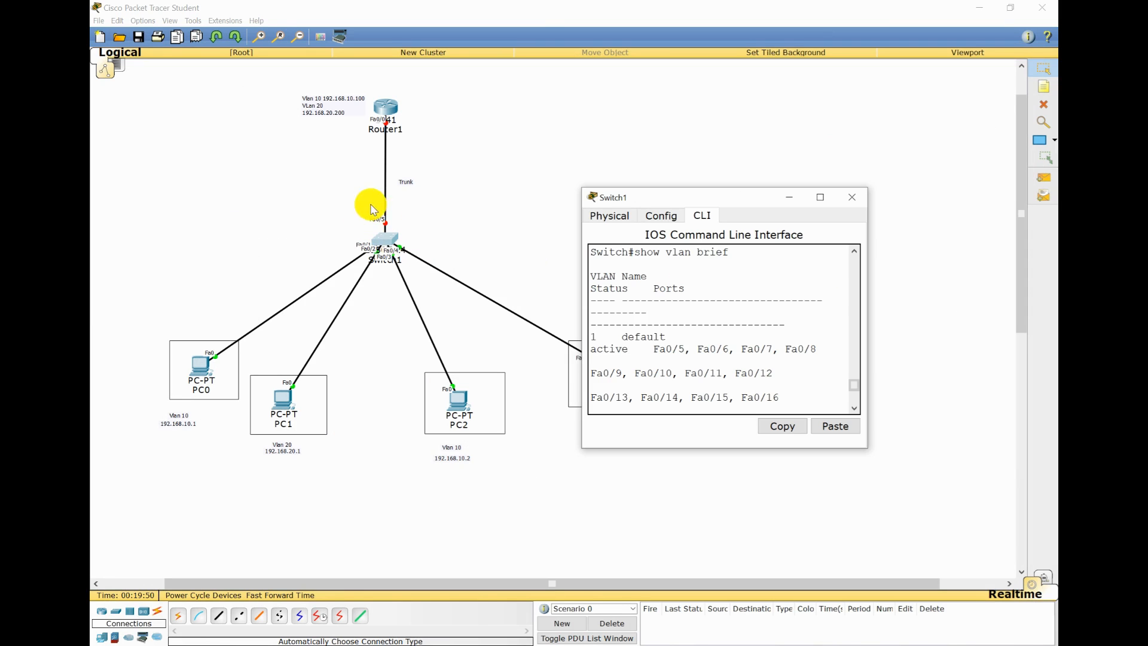
pyautogui.click(399, 183)
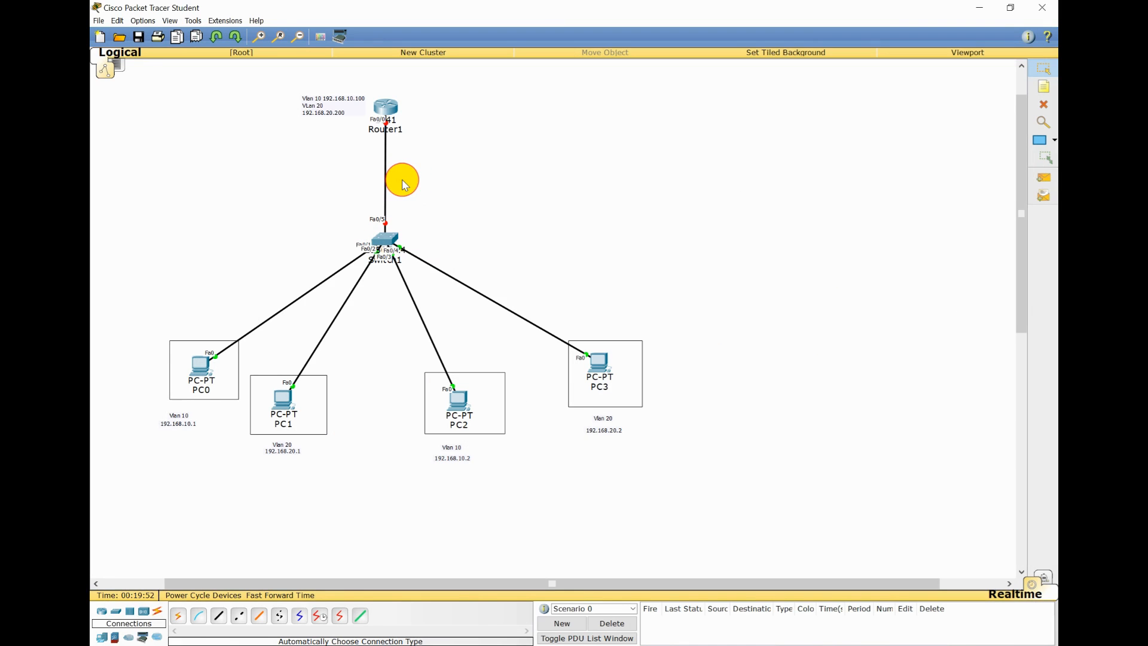
pyautogui.hotkey('alt', 'Tab')
pyautogui.click(822, 198)
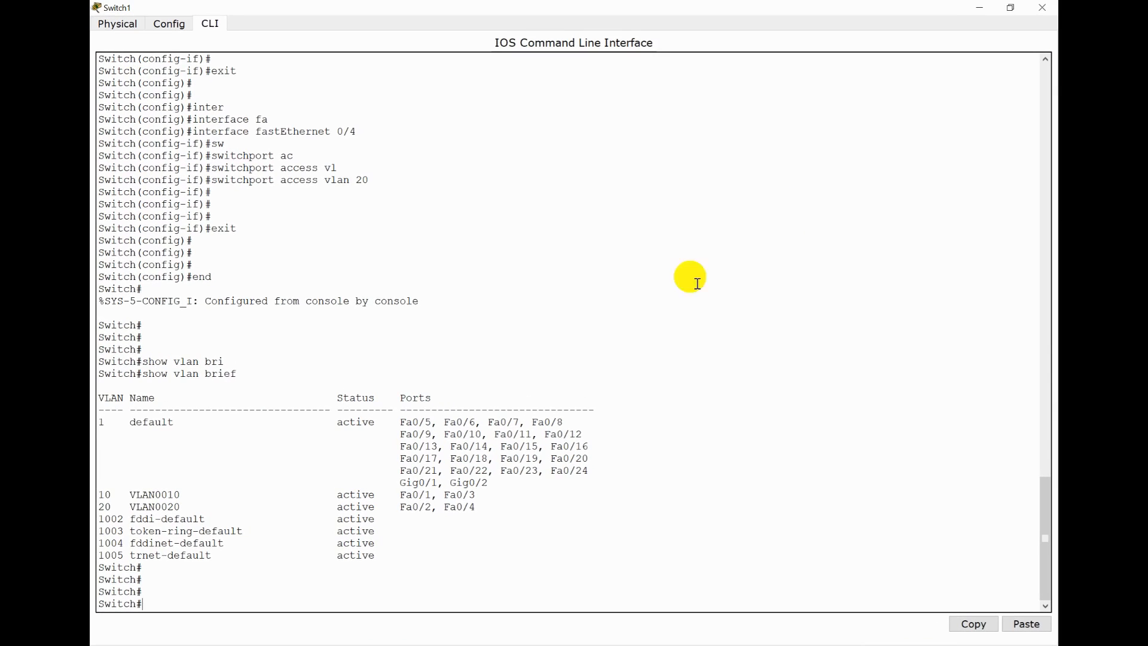
# Enter global configuration mode on Switch1 with conf terminal.
pyautogui.press('Return')
pyautogui.press('Return')
pyautogui.press('Return')
pyautogui.press('Return')
pyautogui.write('conf t')
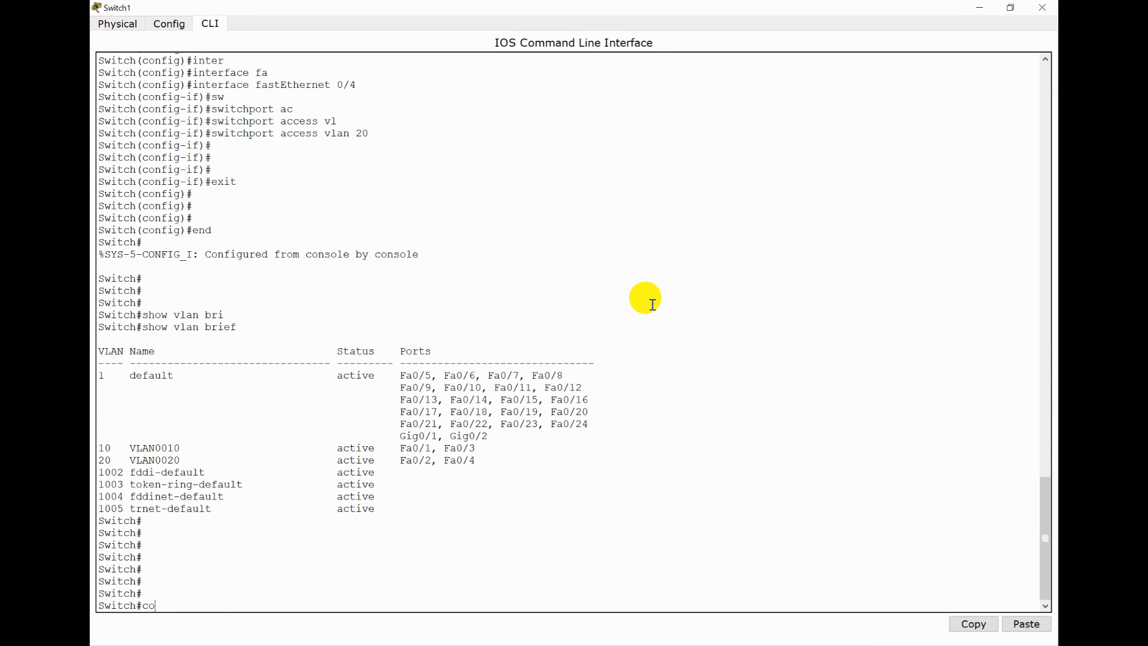
pyautogui.press('Return')
pyautogui.press('Return')
pyautogui.press('Return')
pyautogui.press('Return')
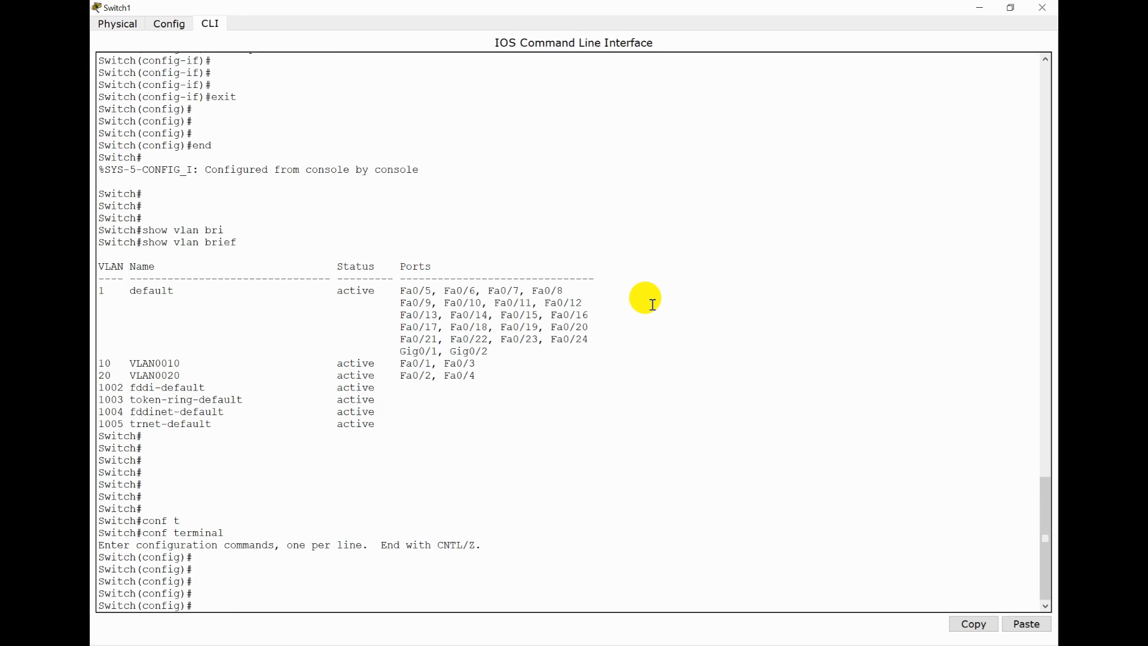
# Enter interface configuration mode for fastEthernet 0/5, the port facing Router1.
pyautogui.write('inter')
pyautogui.press('Tab')
pyautogui.write('ga')
pyautogui.press('BackSpace')
pyautogui.press('BackSpace')
pyautogui.write('face fa')
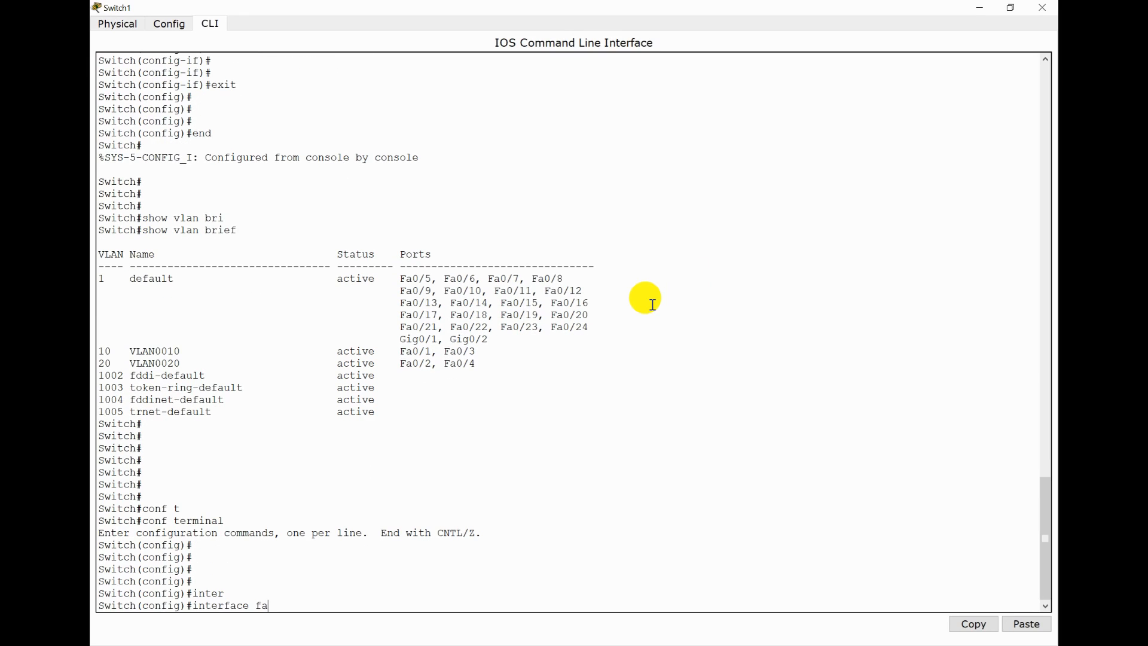
pyautogui.press('Tab')
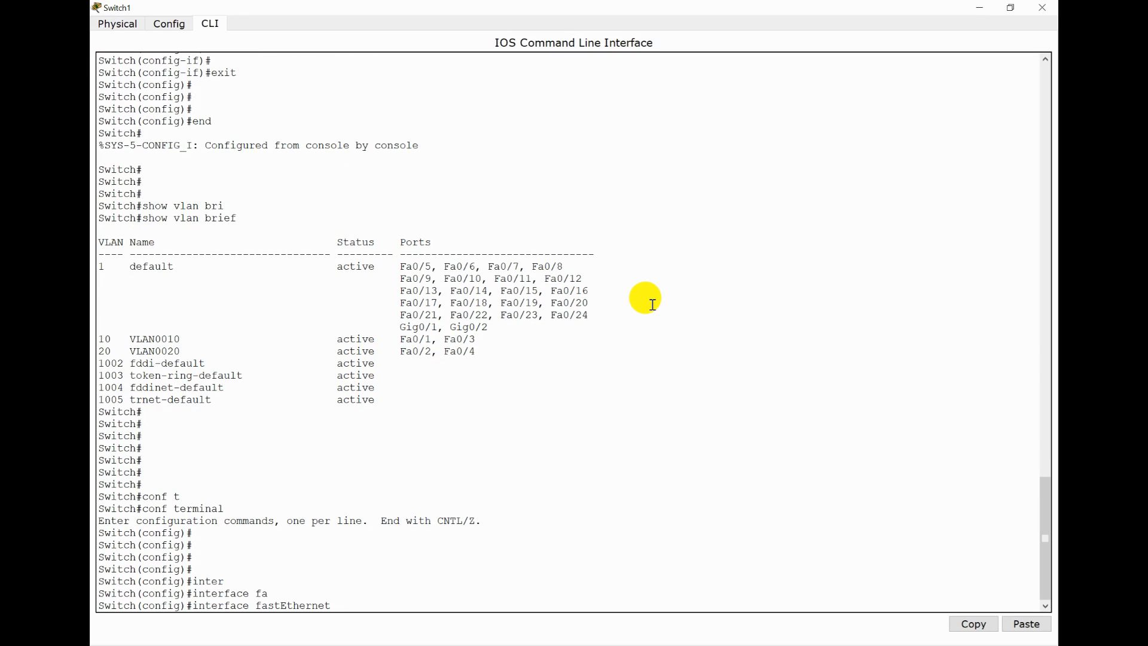
pyautogui.write('0/5')
pyautogui.press('Return')
pyautogui.press('Return')
pyautogui.press('Return')
pyautogui.press('Return')
pyautogui.press('Return')
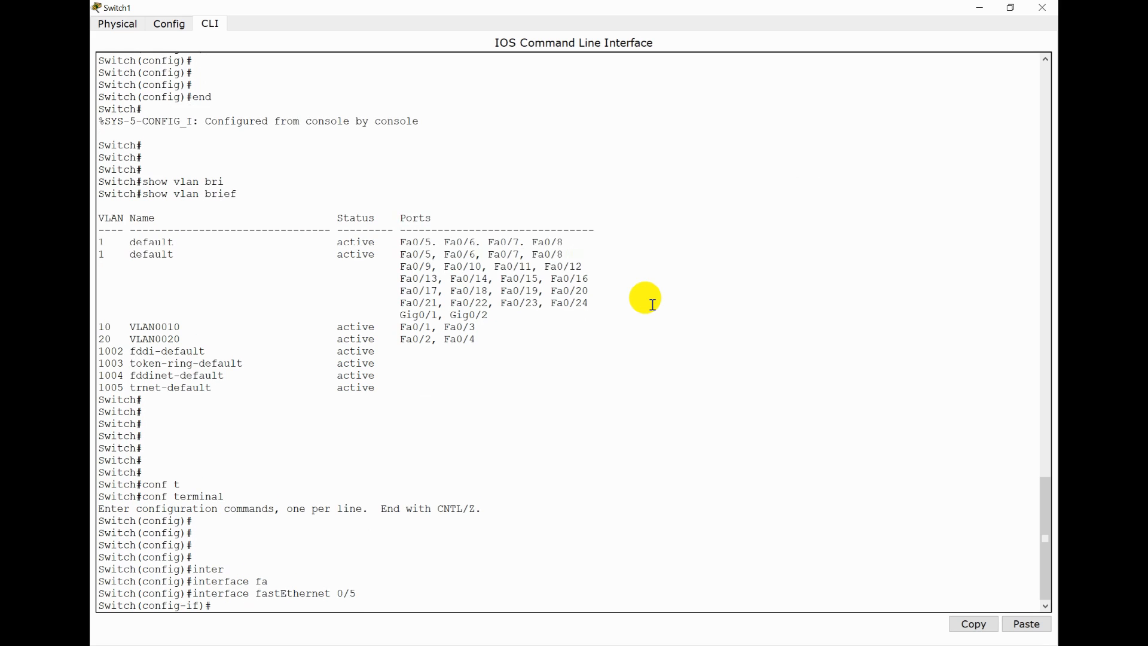
# Set fastEthernet 0/5 to trunk mode with the switchport mode trunk command.
pyautogui.write('sw')
pyautogui.press('Tab')
pyautogui.write('mo')
pyautogui.press('Tab')
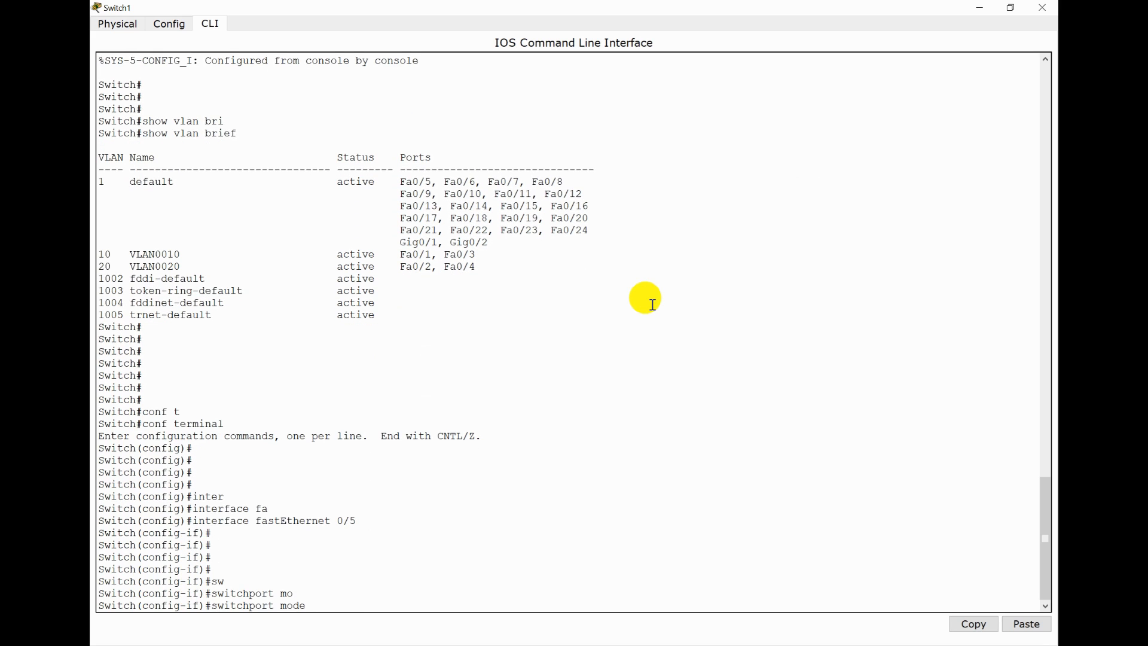
pyautogui.write('tr')
pyautogui.press('Tab')
pyautogui.press('Return')
pyautogui.press('Return')
pyautogui.press('Return')
pyautogui.press('Return')
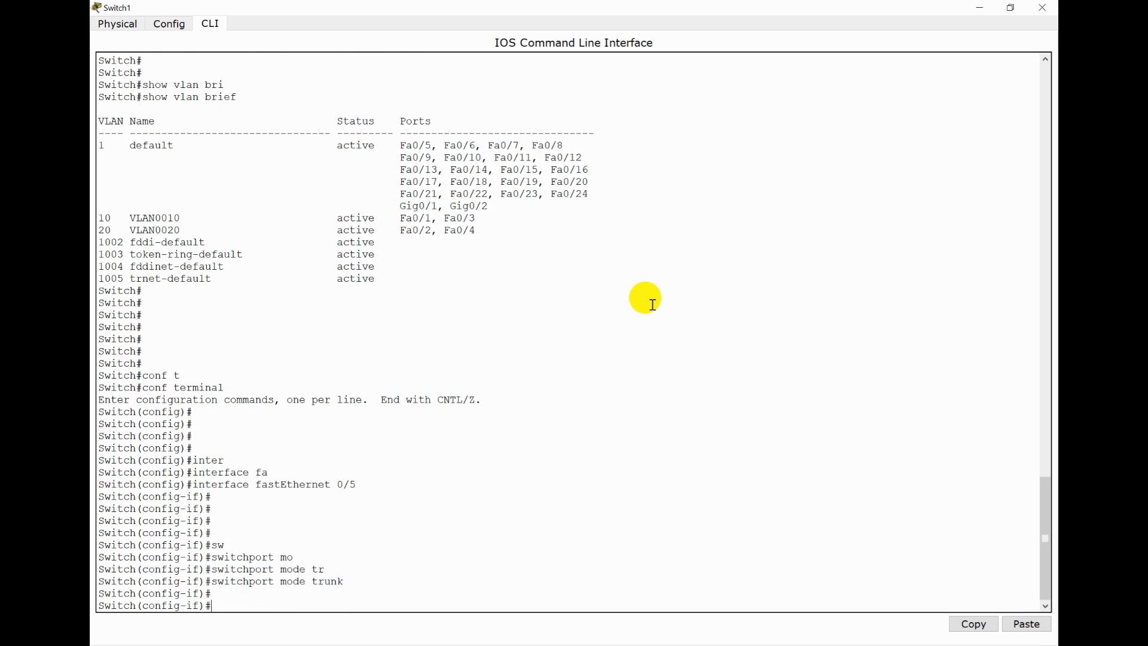
# Enable fastEthernet 0/5 on Switch1 with the no shutdown command.
pyautogui.write('no shu')
pyautogui.press('Tab')
pyautogui.press('Return')
pyautogui.press('Return')
pyautogui.press('Return')
pyautogui.press('Return')
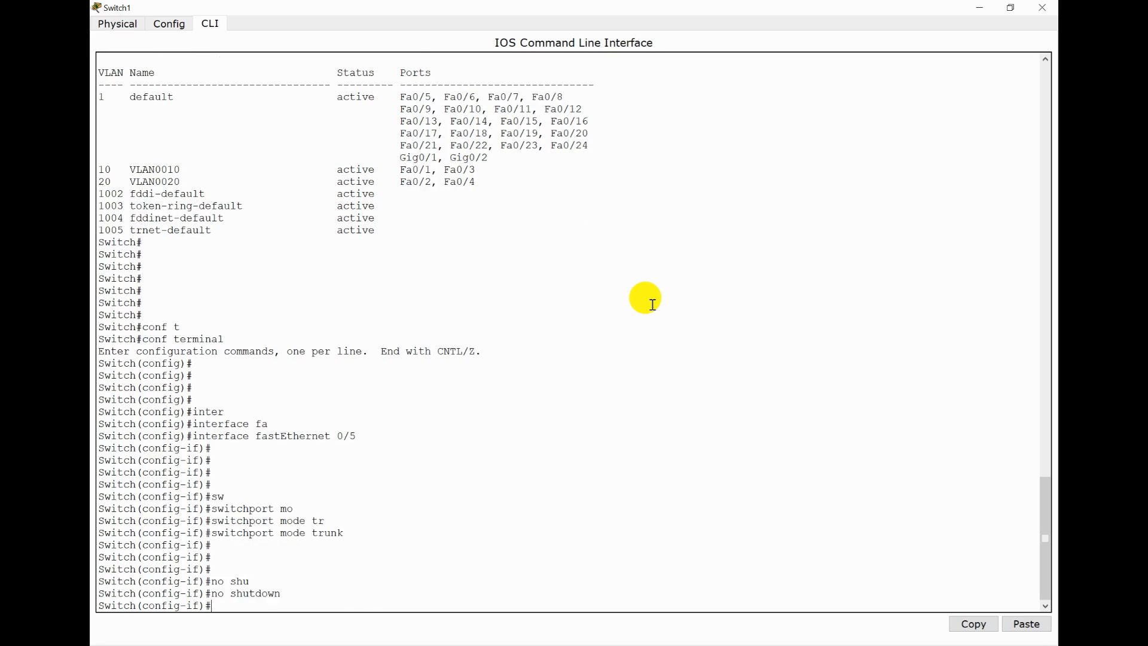
# Start a switchport trunk allowed vlan command for fastEthernet 0/5 and list its available options with the context help.
pyautogui.write('sw')
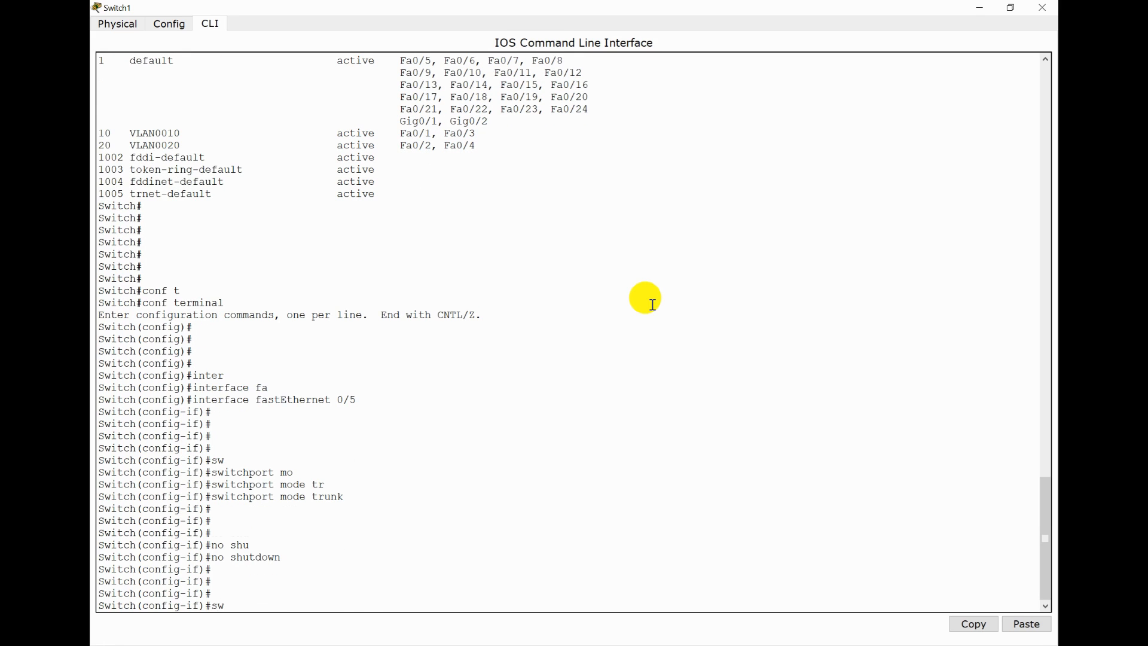
pyautogui.press('Tab')
pyautogui.write('tr')
pyautogui.press('Tab')
pyautogui.write('all')
pyautogui.press('Tab')
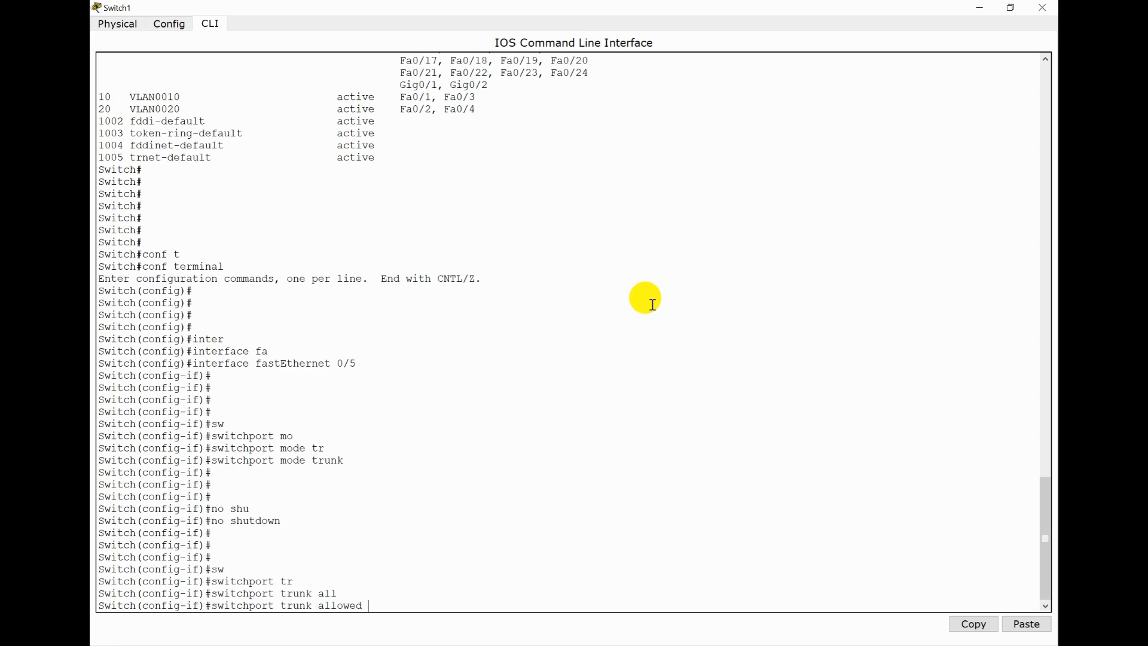
pyautogui.write('?vla')
pyautogui.press('Tab')
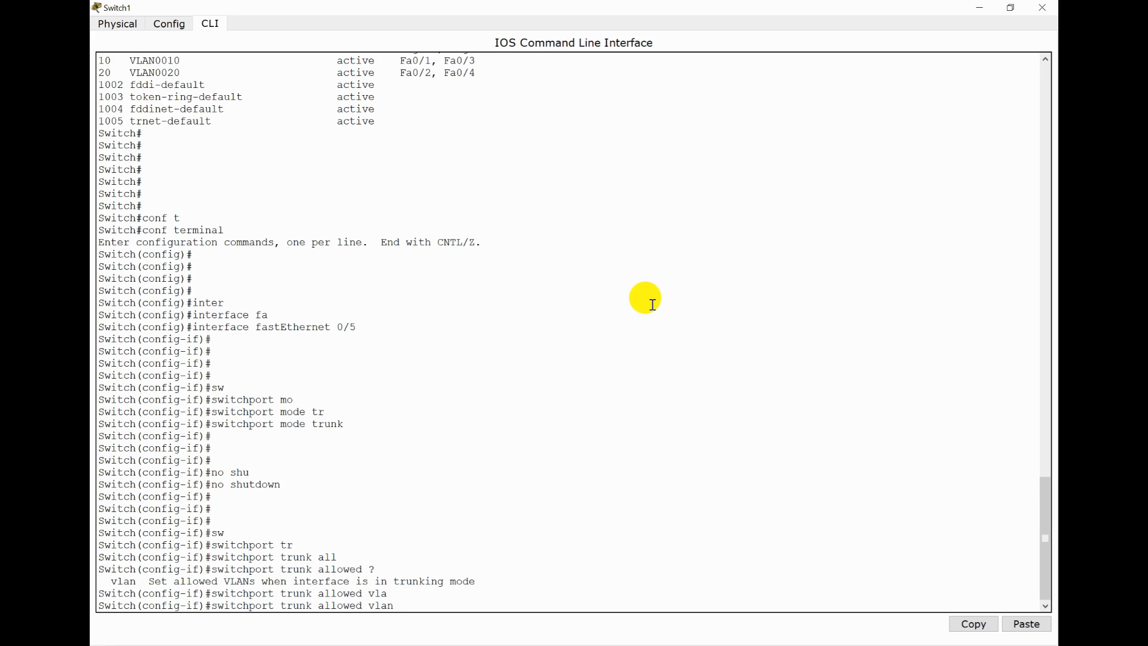
pyautogui.write('?')
# Complete the trunk command with the all option and run it, allowing all VLANs on fastEthernet 0/5.
pyautogui.write('a')
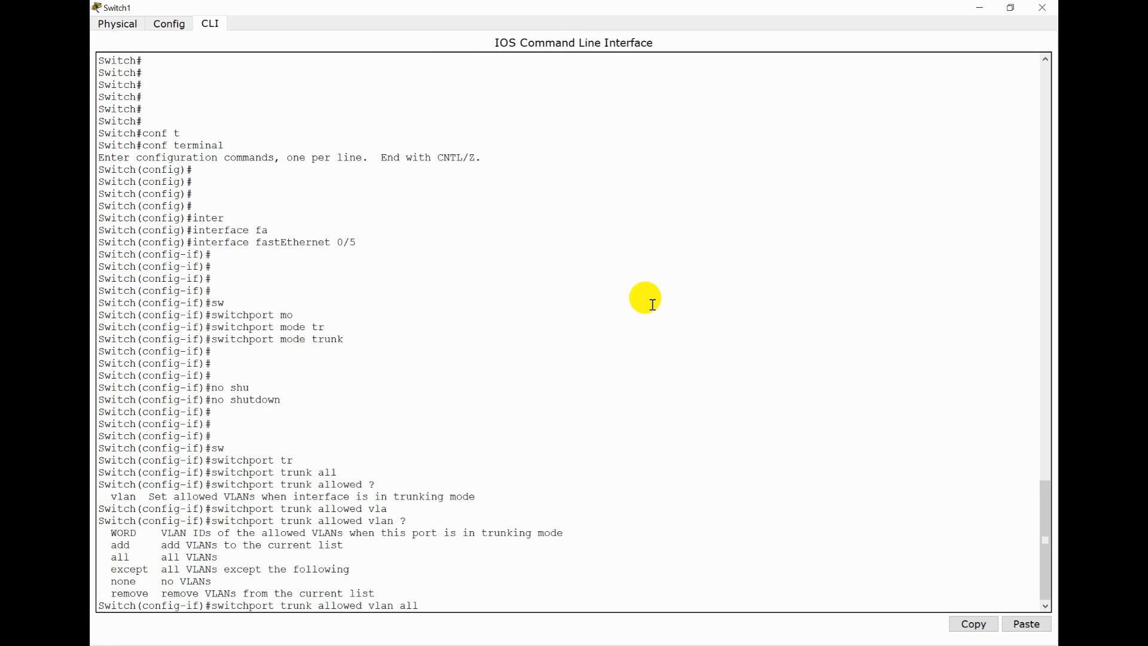
pyautogui.write('ll')
pyautogui.press('Tab')
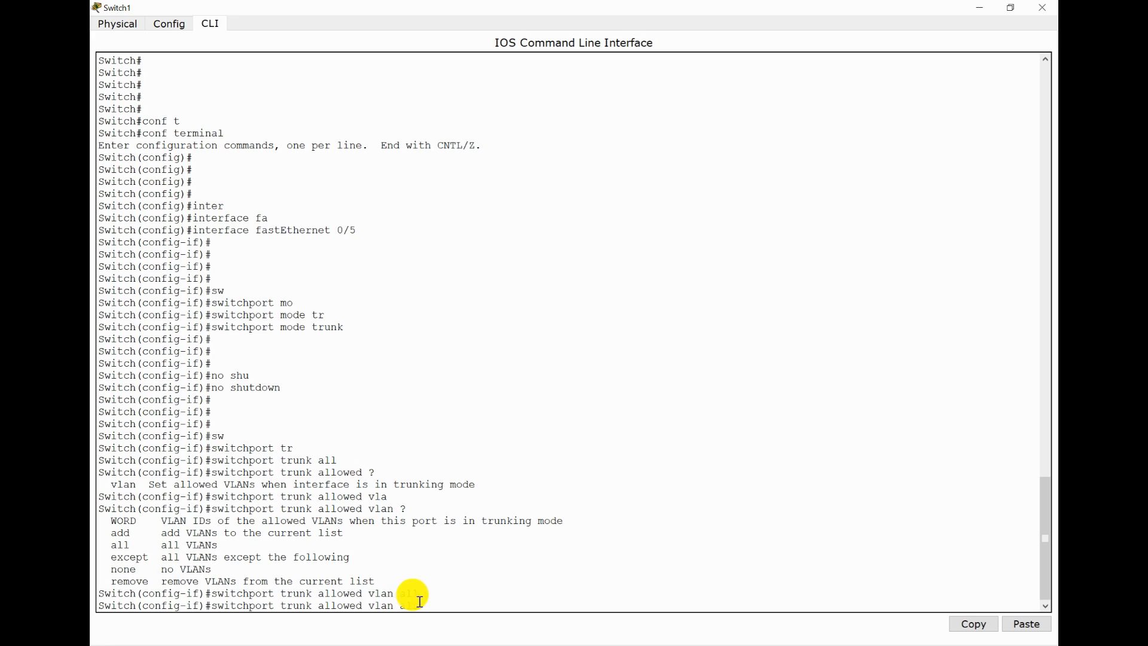
pyautogui.moveTo(420, 606); pyautogui.dragTo(230, 606)
pyautogui.click(423, 566)
pyautogui.press('Return')
pyautogui.press('Return')
pyautogui.press('Return')
pyautogui.press('Return')
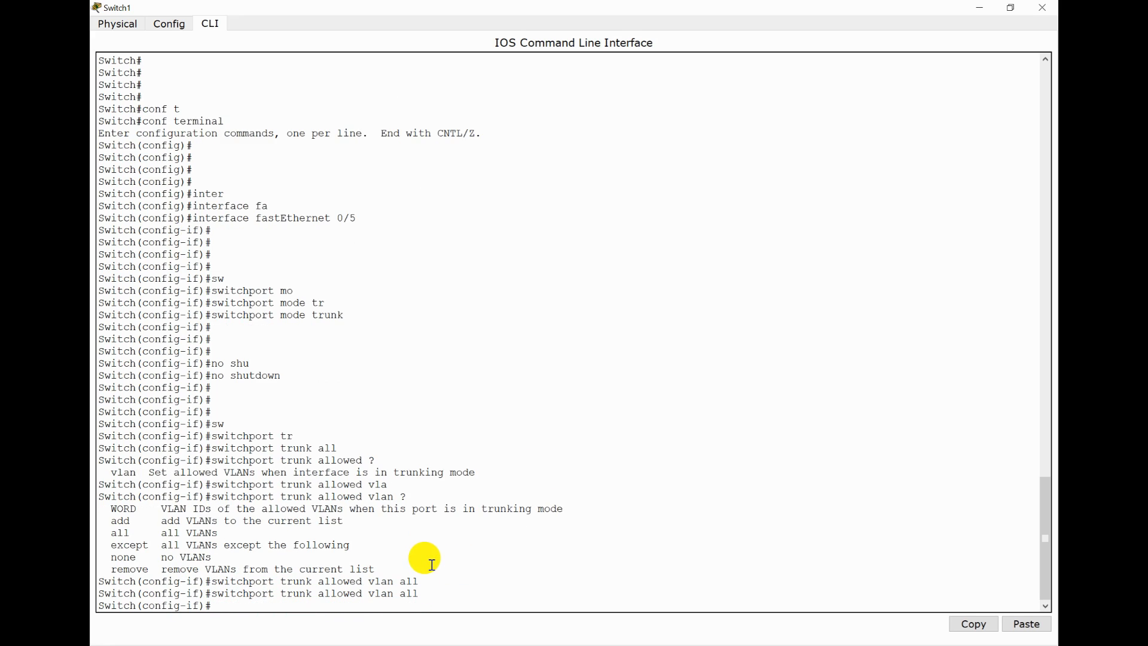
# Issue no shutdown once more on the trunk port fastEthernet 0/5.
pyautogui.write('nosh')
pyautogui.press('Tab')
pyautogui.press('BackSpace')
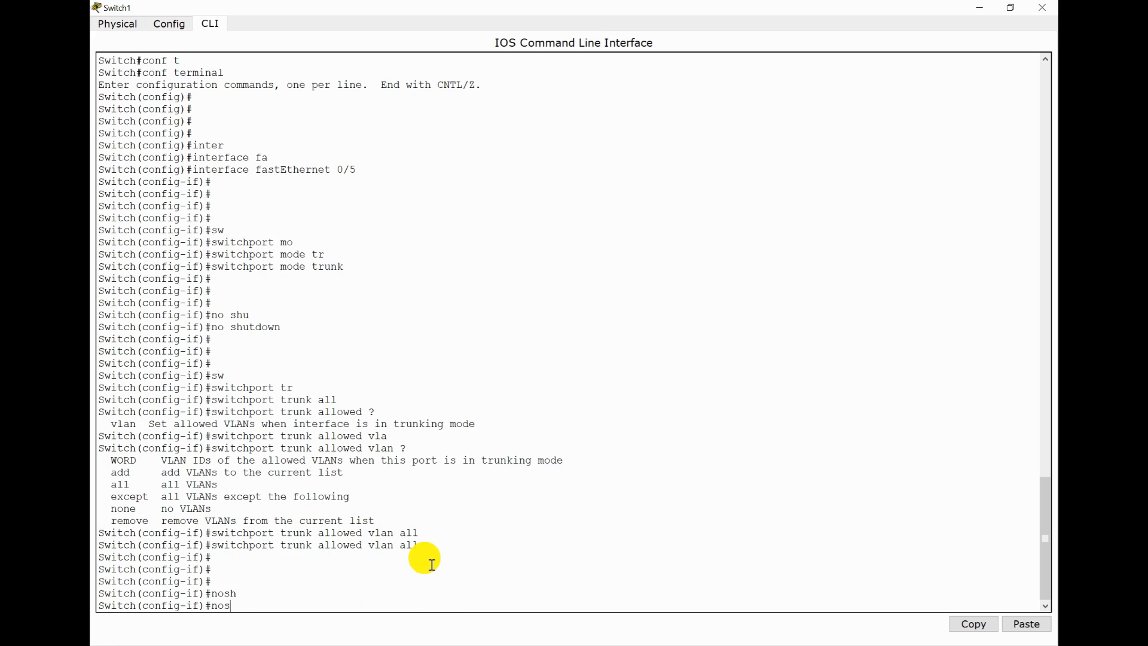
pyautogui.write('hu')
pyautogui.press('Tab')
pyautogui.press('Return')
pyautogui.press('Return')
pyautogui.press('Return')
# Leave configuration mode and return to Switch1's privileged prompt with the end command.
pyautogui.write('edn')
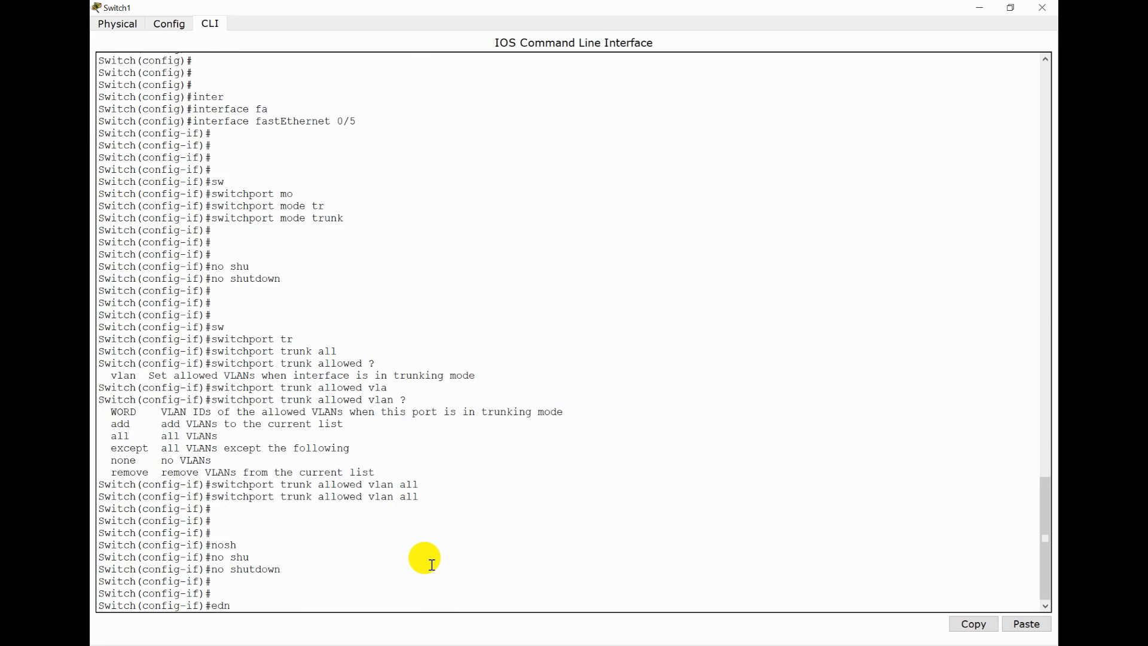
pyautogui.press('Return')
pyautogui.write('end')
pyautogui.press('Return')
pyautogui.press('Return')
# Check Switch1's trunk ports with show interfaces trunk and close the switch window.
pyautogui.write('show ')
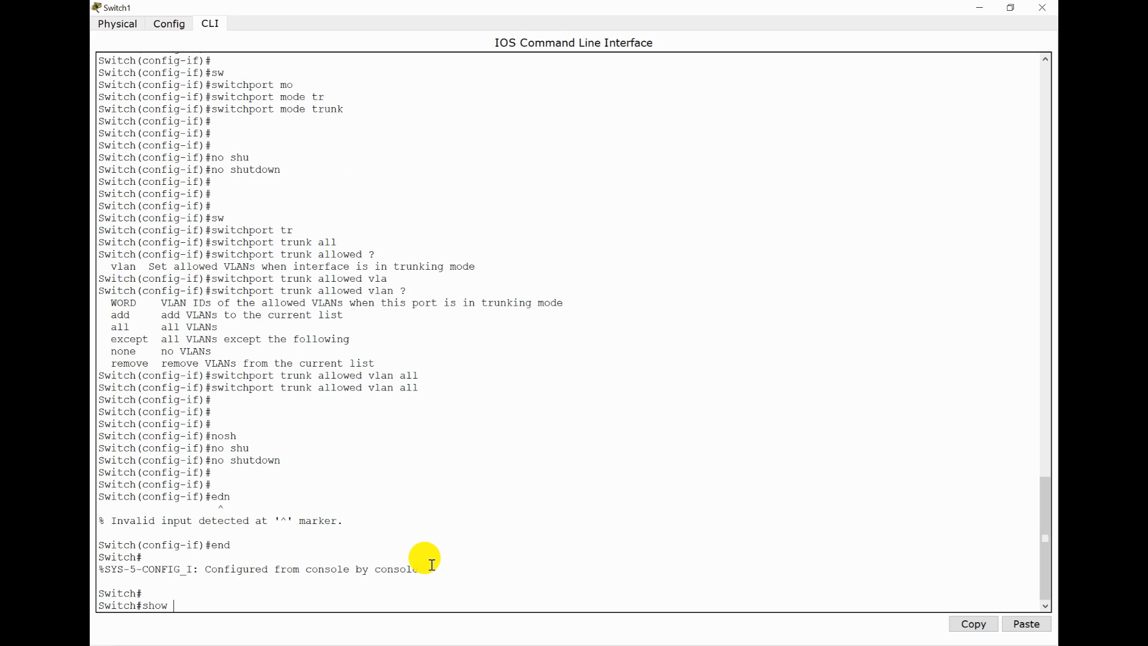
pyautogui.write('inter')
pyautogui.press('Tab')
pyautogui.write('tru')
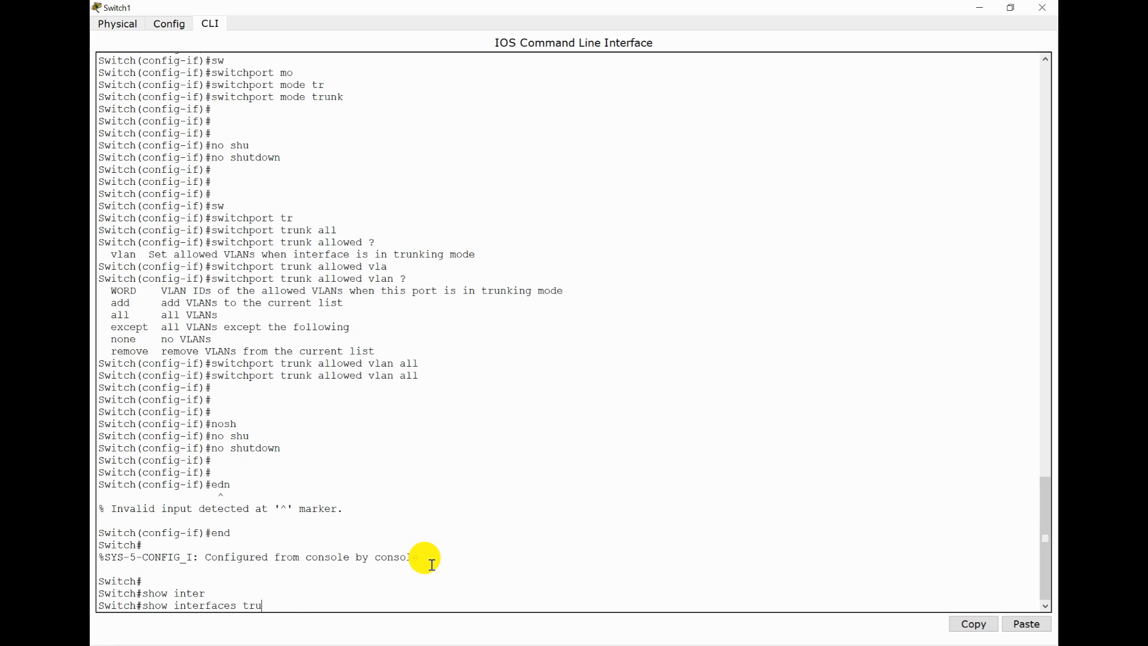
pyautogui.write('n')
pyautogui.press('Tab')
pyautogui.press('Return')
pyautogui.press('Return')
pyautogui.press('Return')
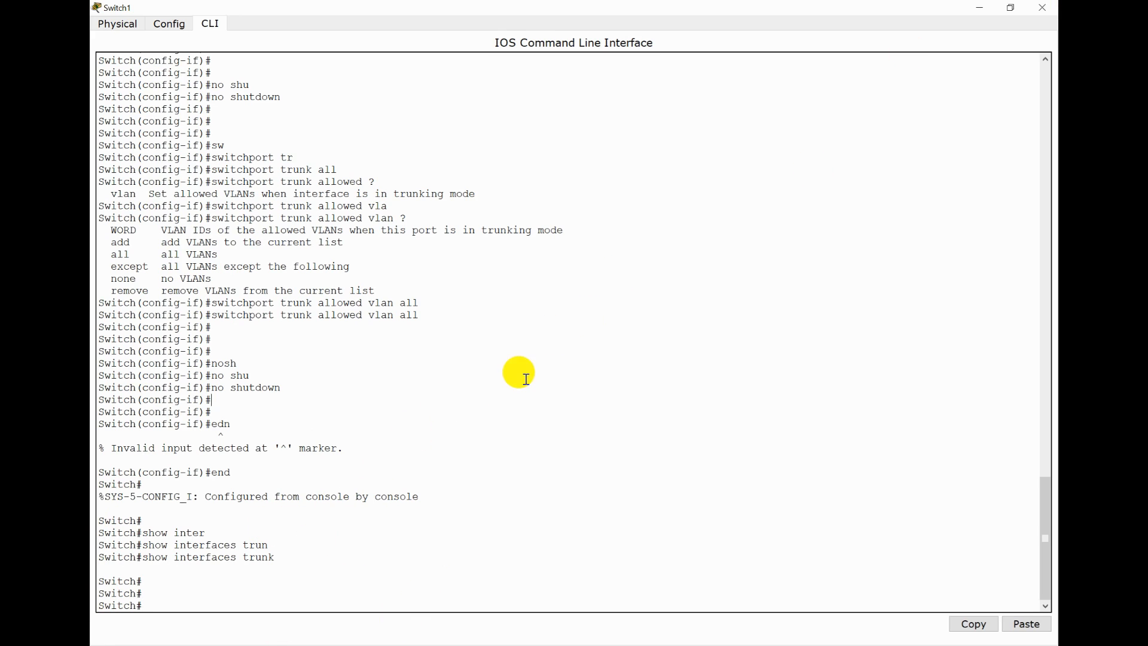
pyautogui.click(1053, 13)
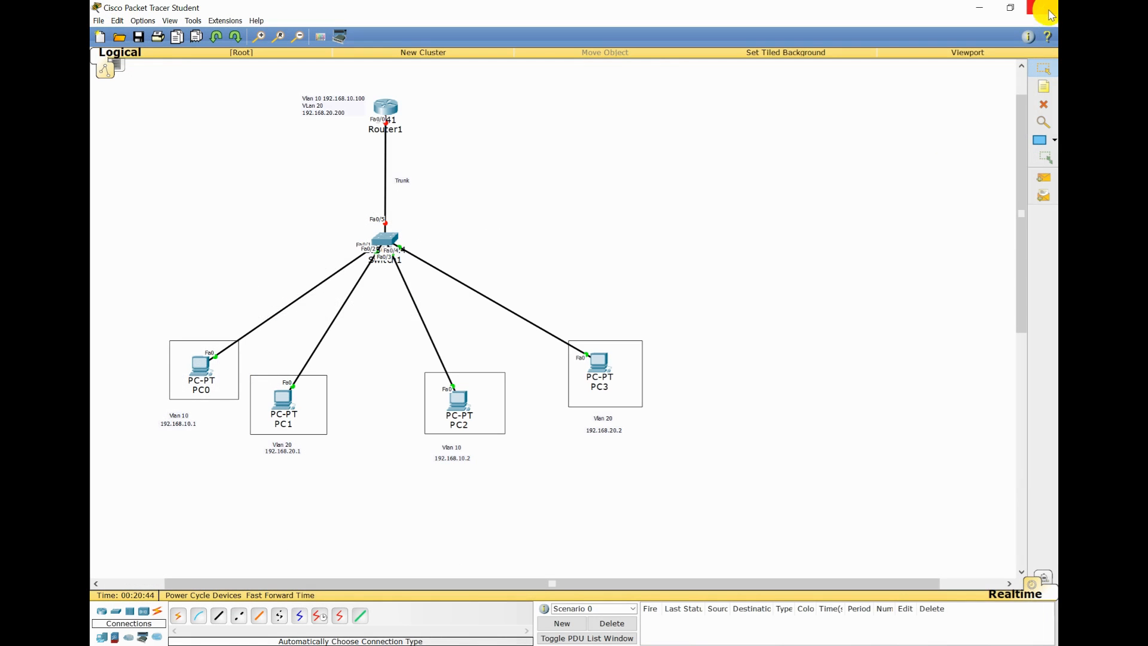
pyautogui.hotkey('alt', 'Tab')
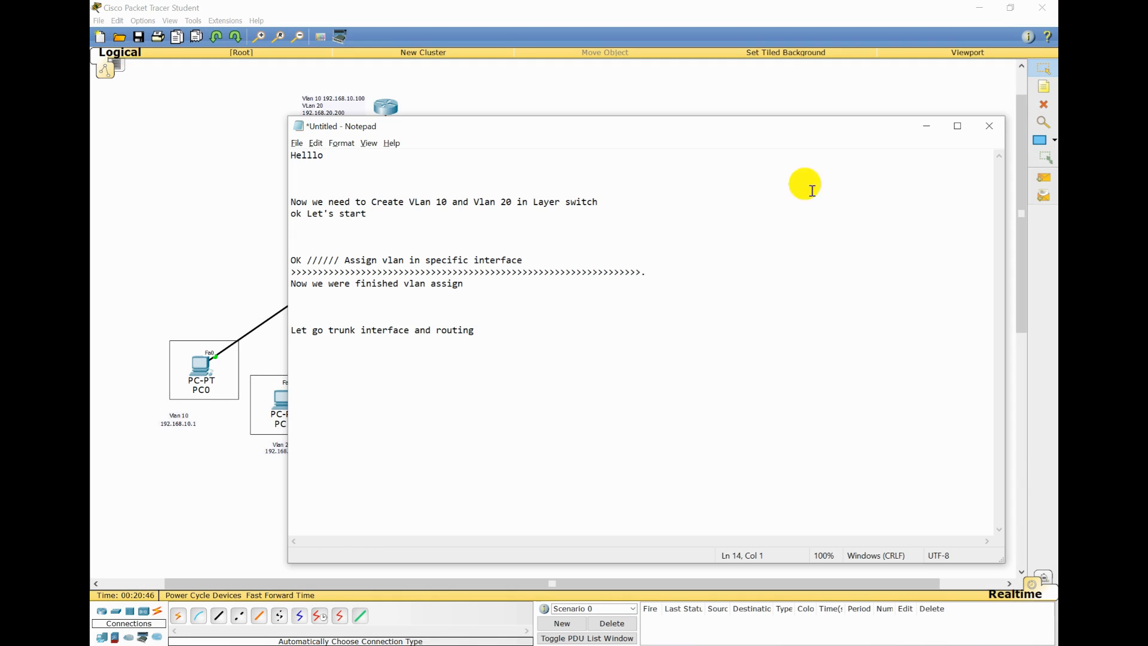
pyautogui.hotkey('alt', 'Tab')
pyautogui.hotkey('alt', 'Tab')
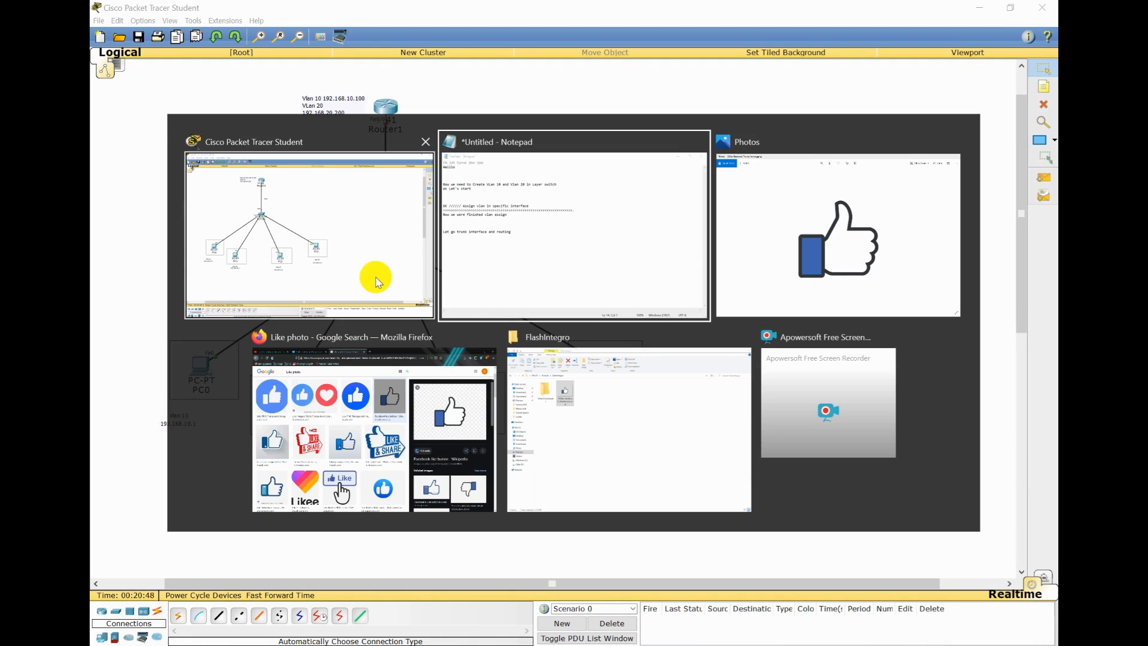
pyautogui.hotkey('alt', 'Tab')
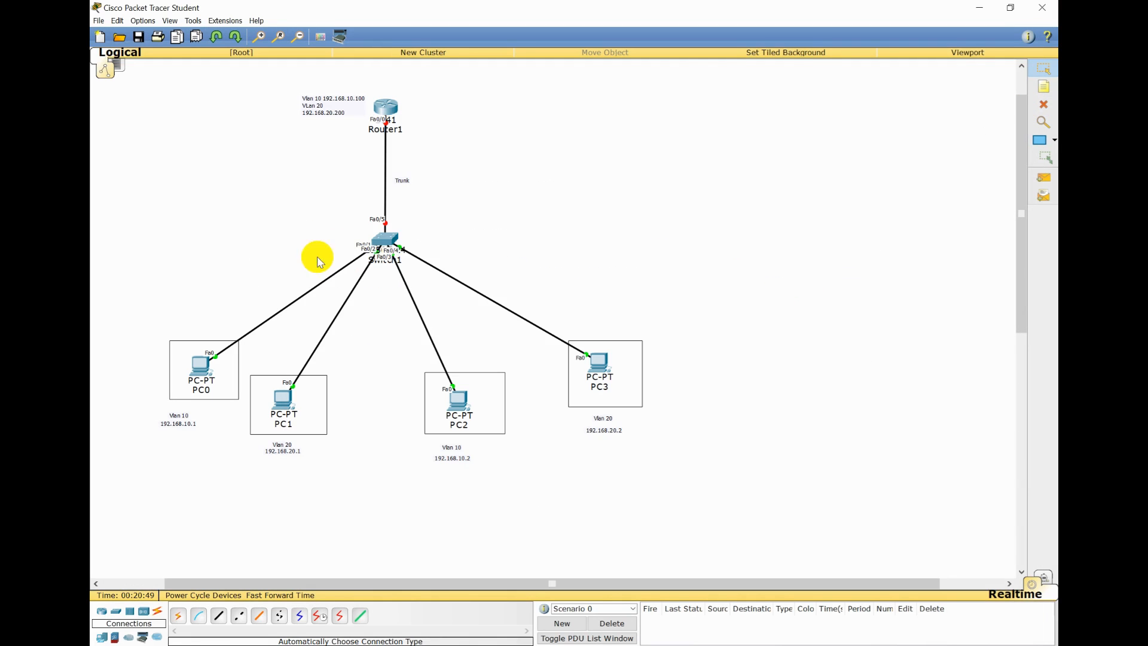
# Reopen Switch1's command line from the topology and maximize its window.
pyautogui.click(388, 247)
pyautogui.click(677, 214)
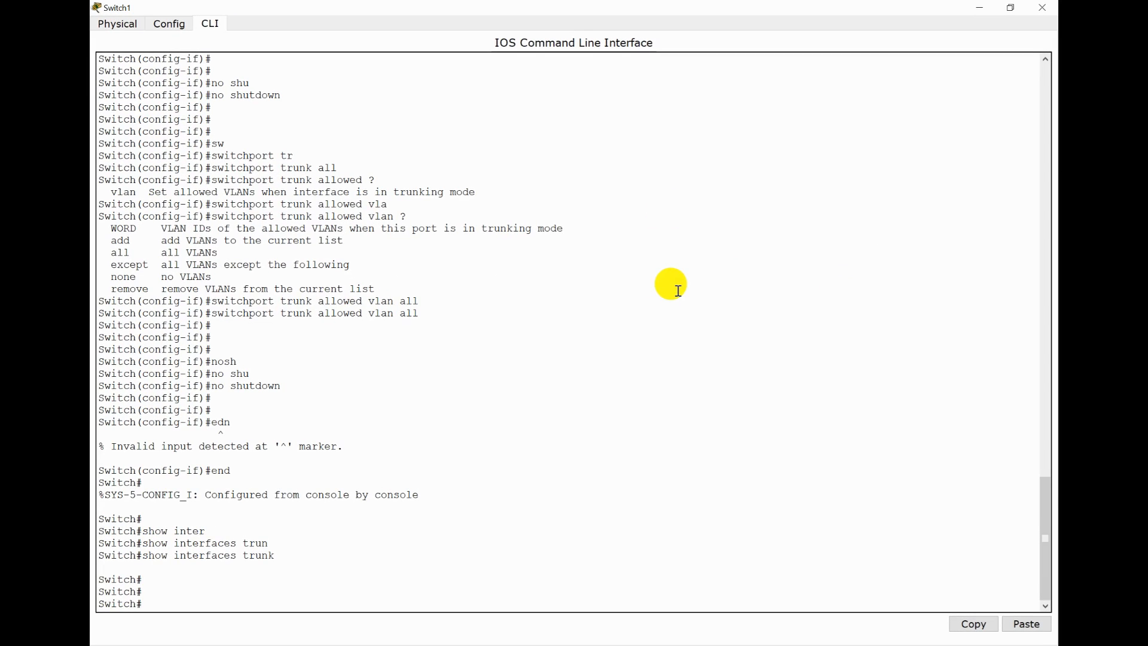
pyautogui.click(678, 291)
# Try to complete a show trunk command at Switch1's privileged prompt.
pyautogui.write('snow')
pyautogui.press('Tab')
pyautogui.press('BackSpace')
pyautogui.press('BackSpace')
pyautogui.press('BackSpace')
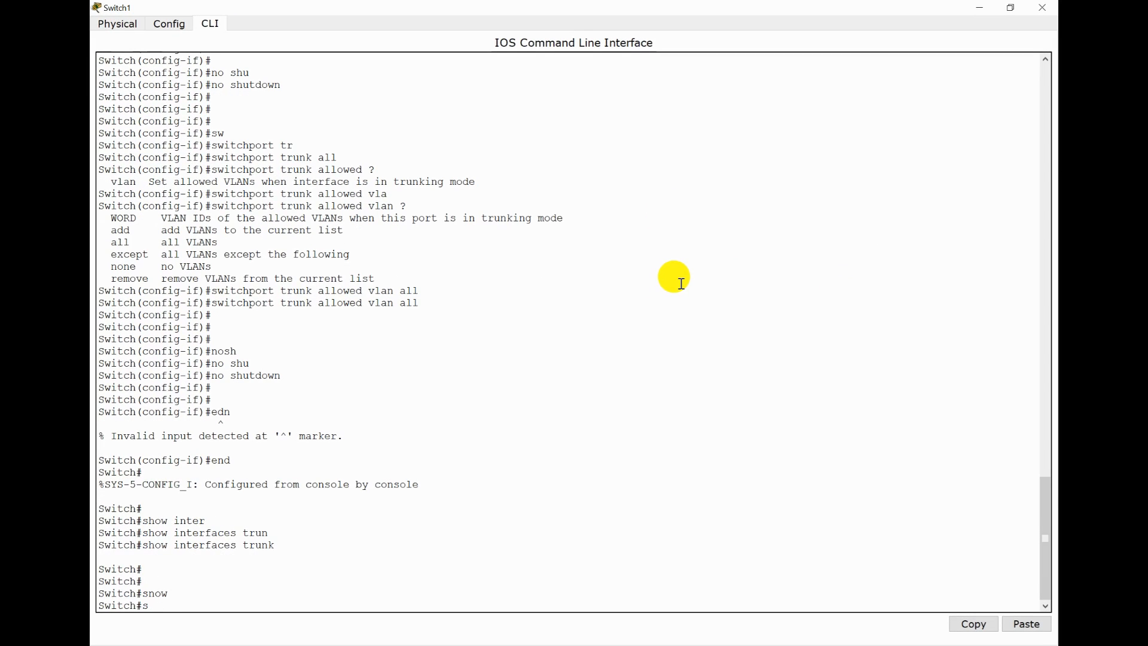
pyautogui.write('si')
pyautogui.press('Tab')
pyautogui.press('BackSpace')
pyautogui.press('BackSpace')
pyautogui.write('show t')
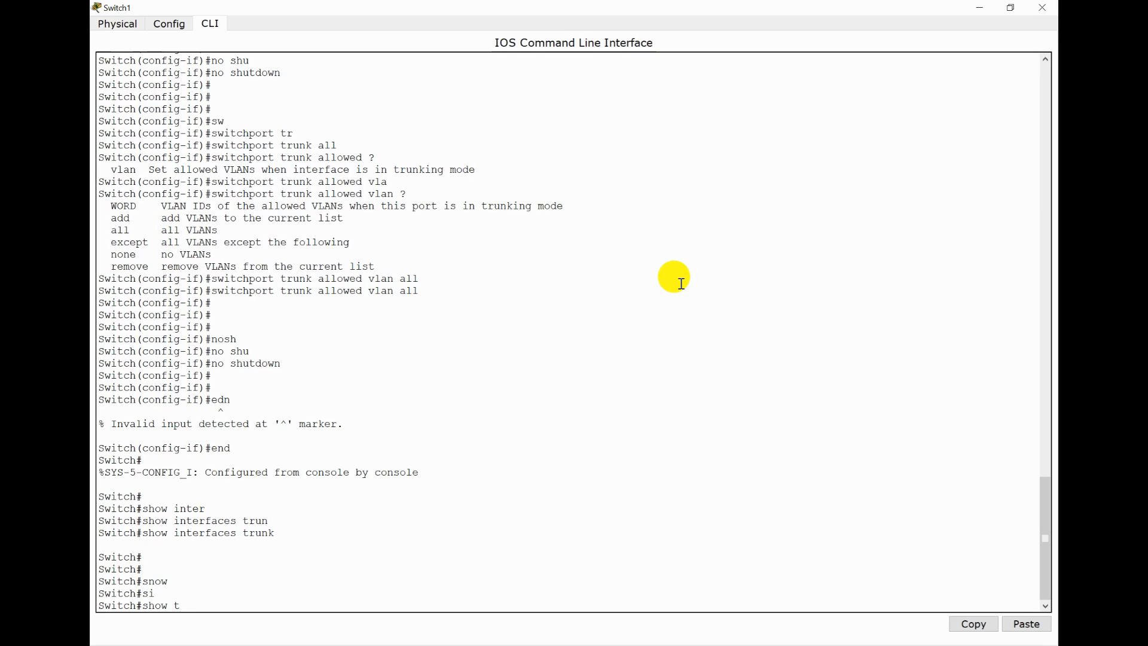
pyautogui.press('Tab')
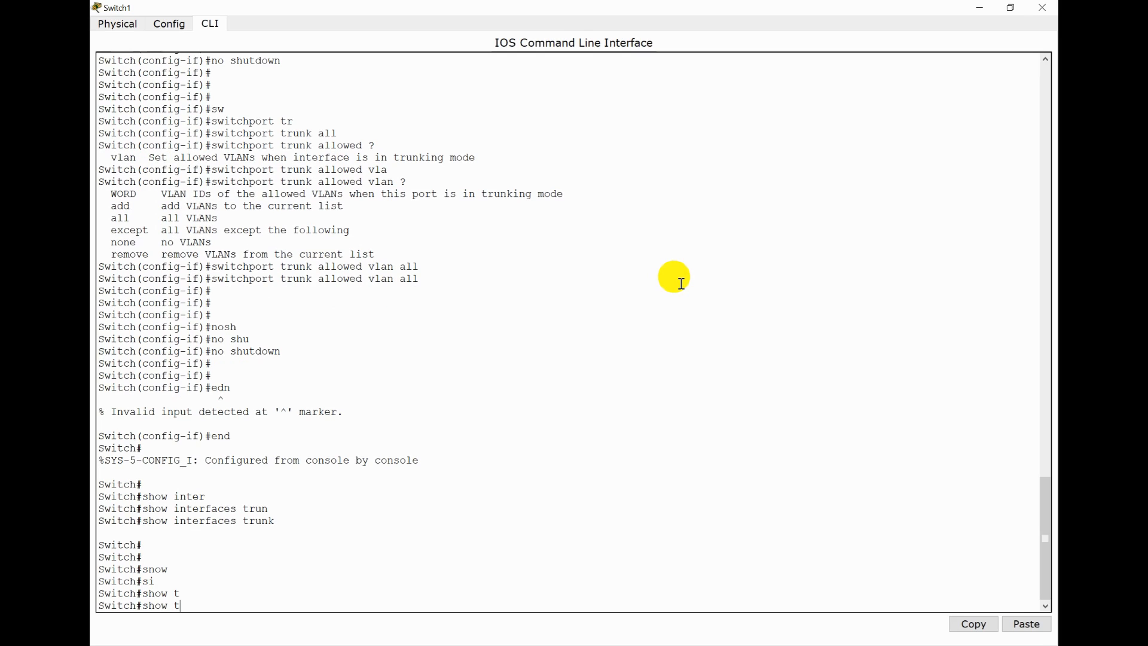
pyautogui.write('r')
pyautogui.press('Tab')
pyautogui.write('un')
pyautogui.press('Tab')
pyautogui.press('Tab')
pyautogui.press('Tab')
pyautogui.press('BackSpace')
pyautogui.press('BackSpace')
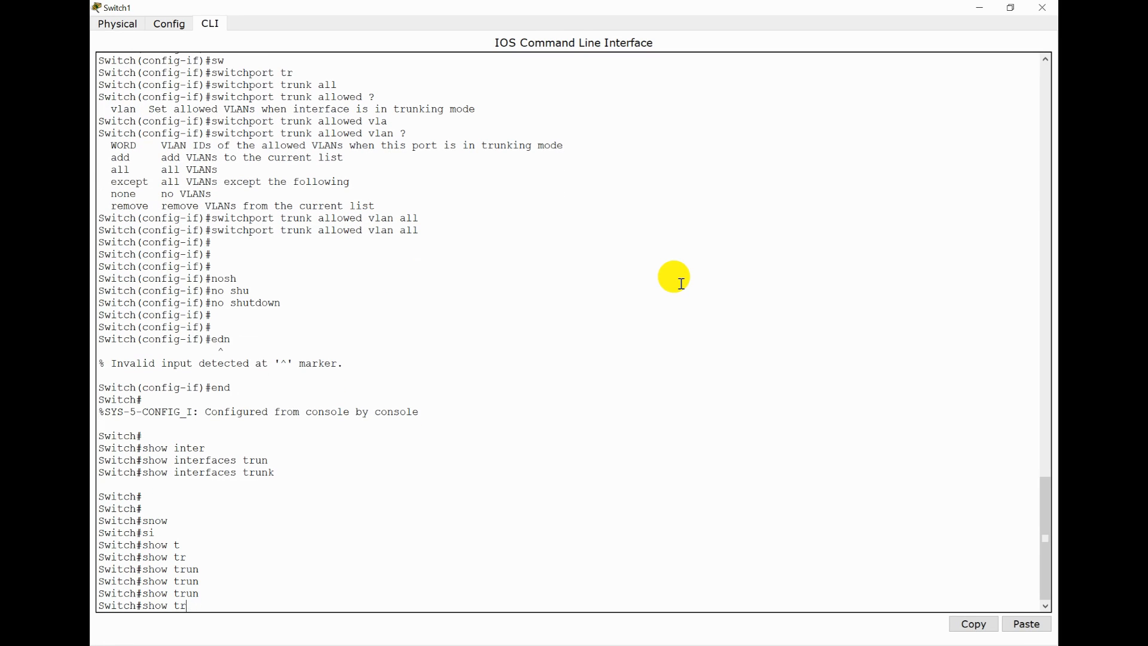
# List the show interfaces options, run show interfaces trunk on Switch1 and close its window.
pyautogui.write('inter')
pyautogui.press('Tab')
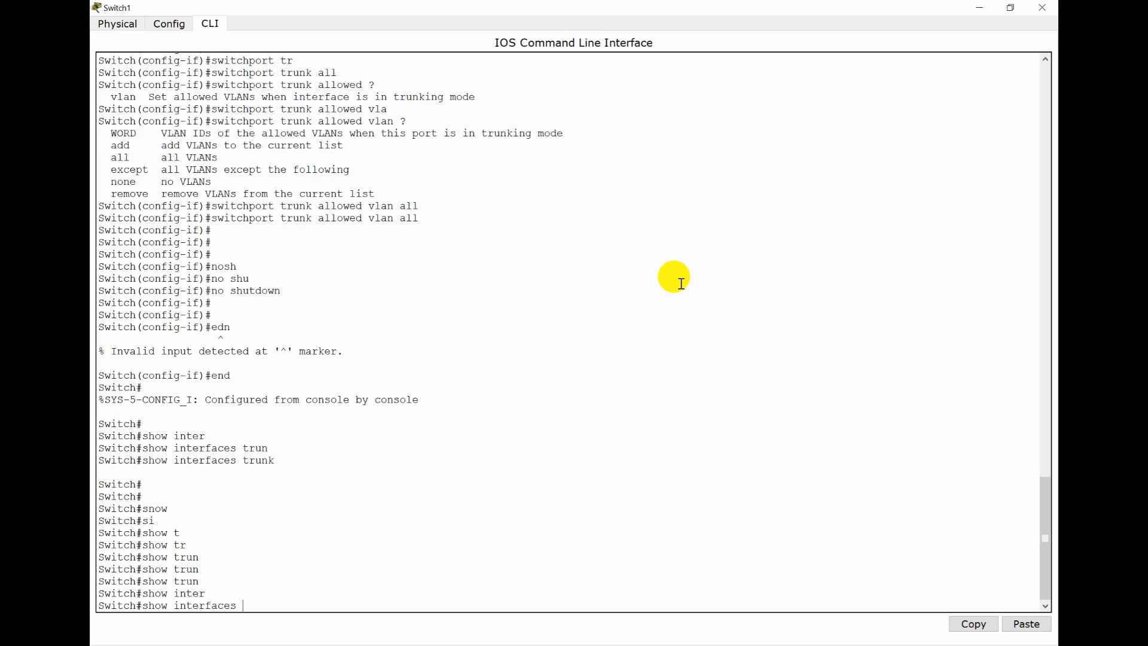
pyautogui.write('?')
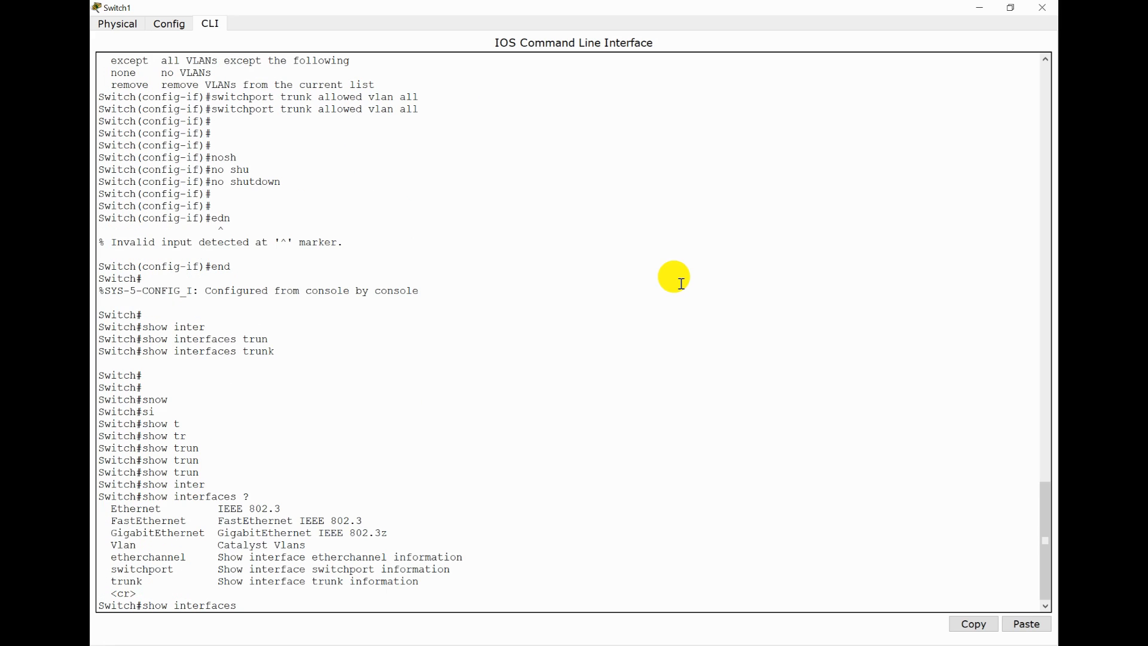
pyautogui.write('t')
pyautogui.press('Tab')
pyautogui.write('?')
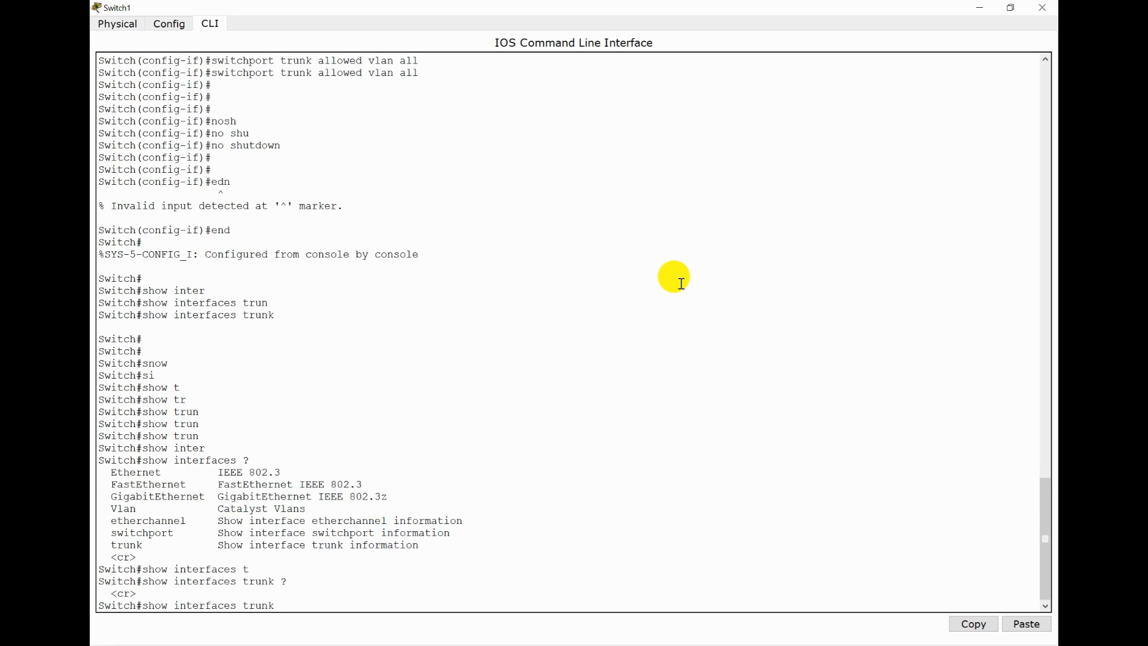
pyautogui.press('Return')
pyautogui.press('Return')
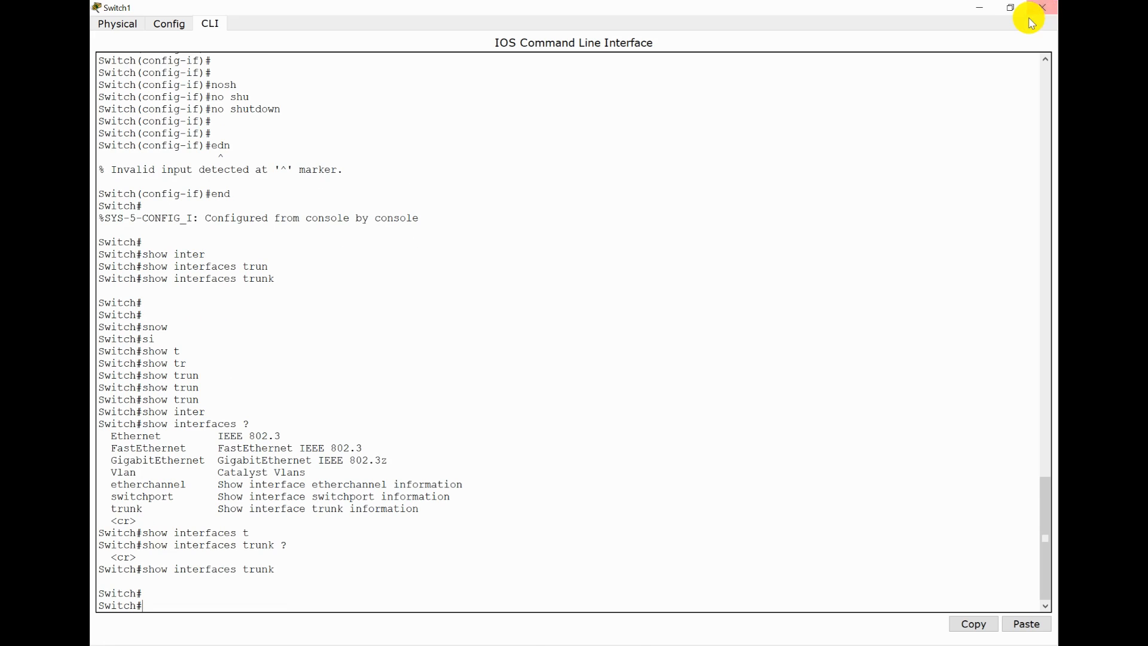
pyautogui.click(1040, 10)
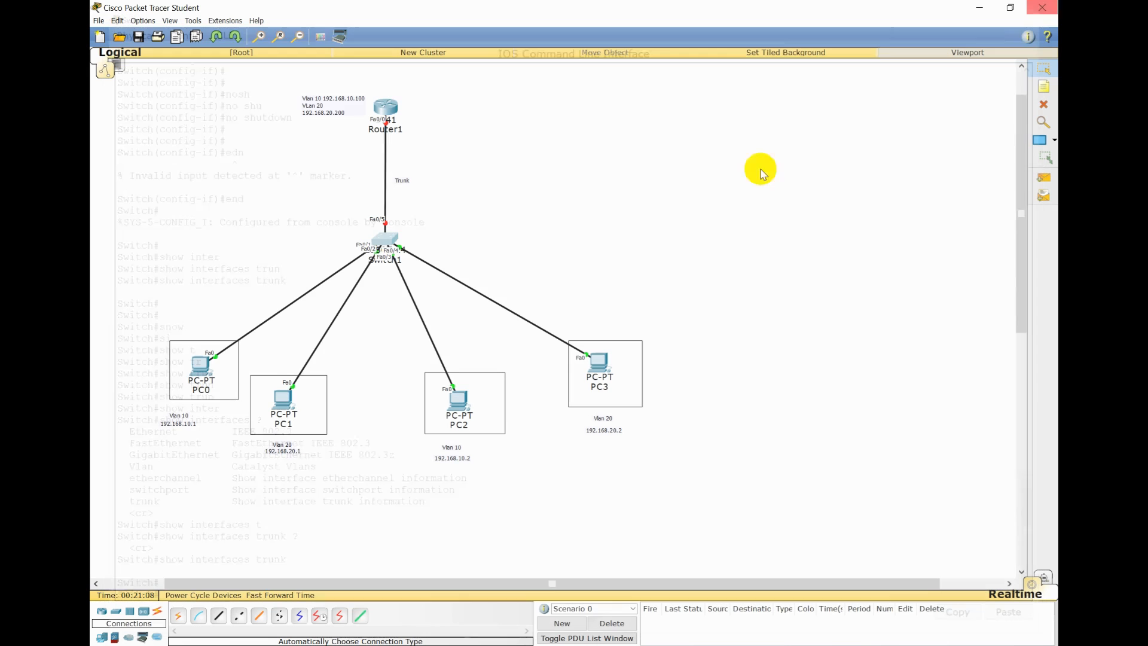
# Open Router1 from the topology, maximize its window and bring up its command line.
pyautogui.click(385, 112)
pyautogui.click(672, 213)
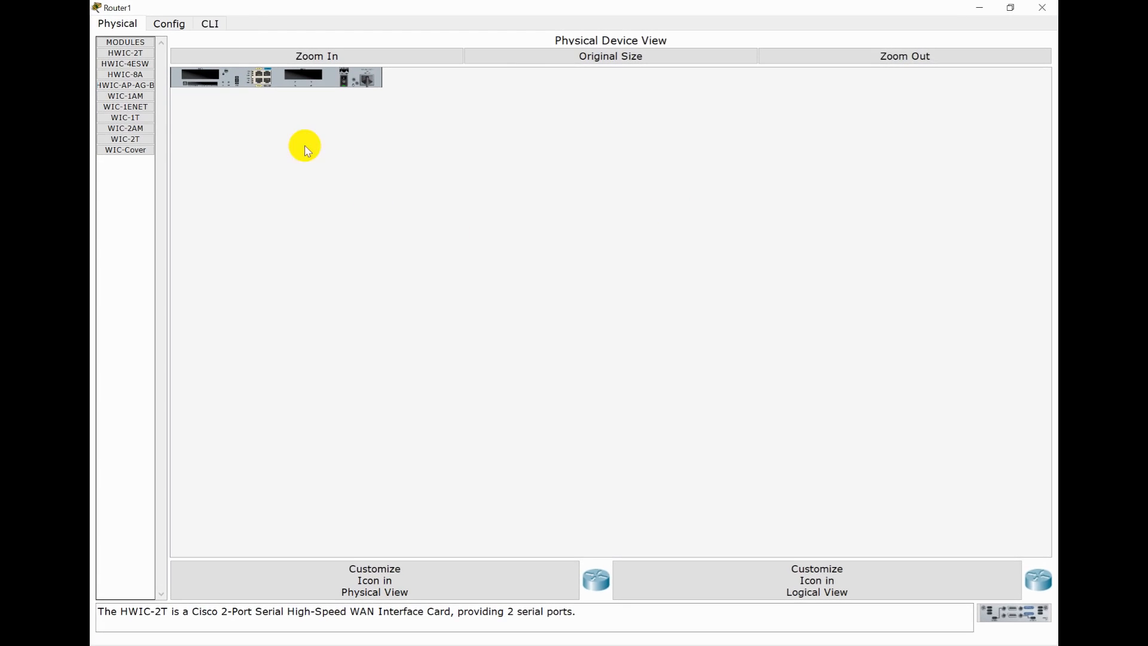
pyautogui.click(210, 25)
# Decline Router1's initial configuration dialog with n and get to the user prompt.
pyautogui.write('n')
pyautogui.press('Return')
pyautogui.press('Return')
pyautogui.press('Return')
pyautogui.press('Return')
pyautogui.press('Return')
pyautogui.press('Return')
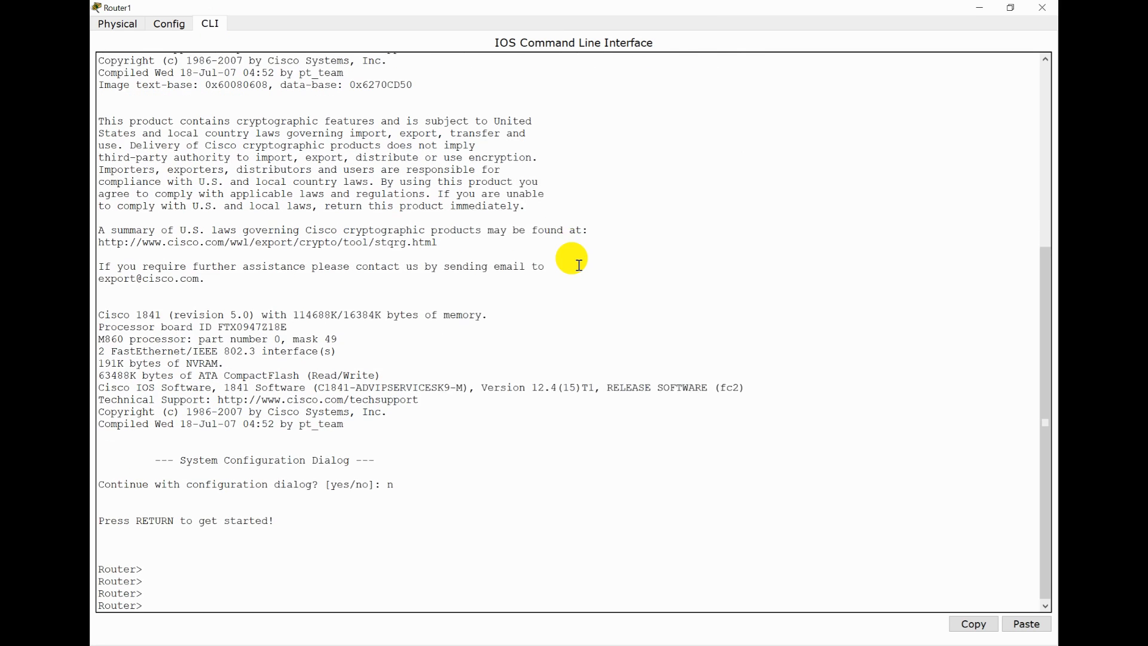
# Enter privileged mode on Router1 with the enable command.
pyautogui.write('en')
pyautogui.press('Return')
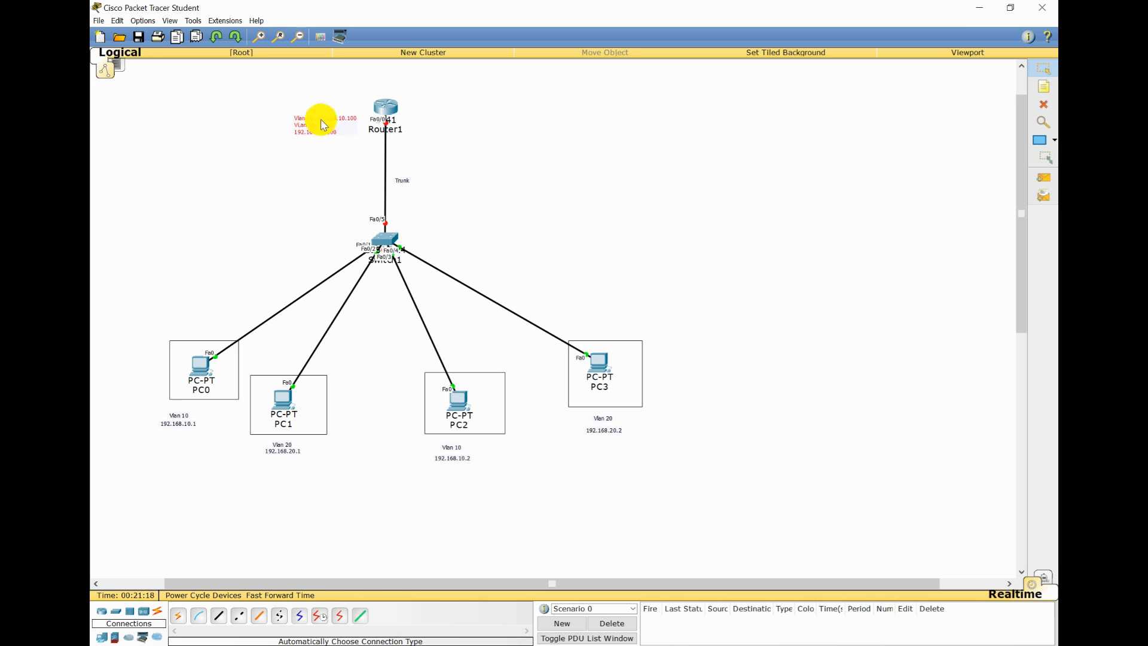
pyautogui.hotkey('alt', 'Tab')
pyautogui.press('Return')
pyautogui.press('Return')
pyautogui.press('Return')
pyautogui.press('Return')
pyautogui.press('Return')
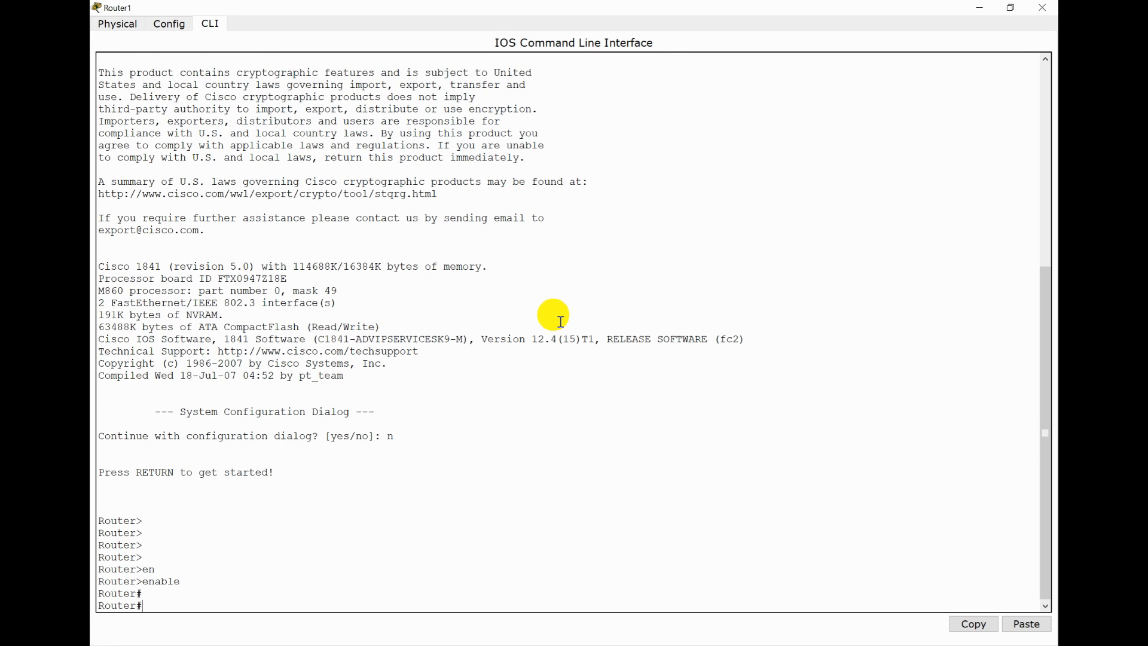
# Enter global configuration mode on Router1 with conf terminal.
pyautogui.write('conf t')
pyautogui.press('Return')
pyautogui.press('Return')
pyautogui.press('Return')
pyautogui.press('Return')
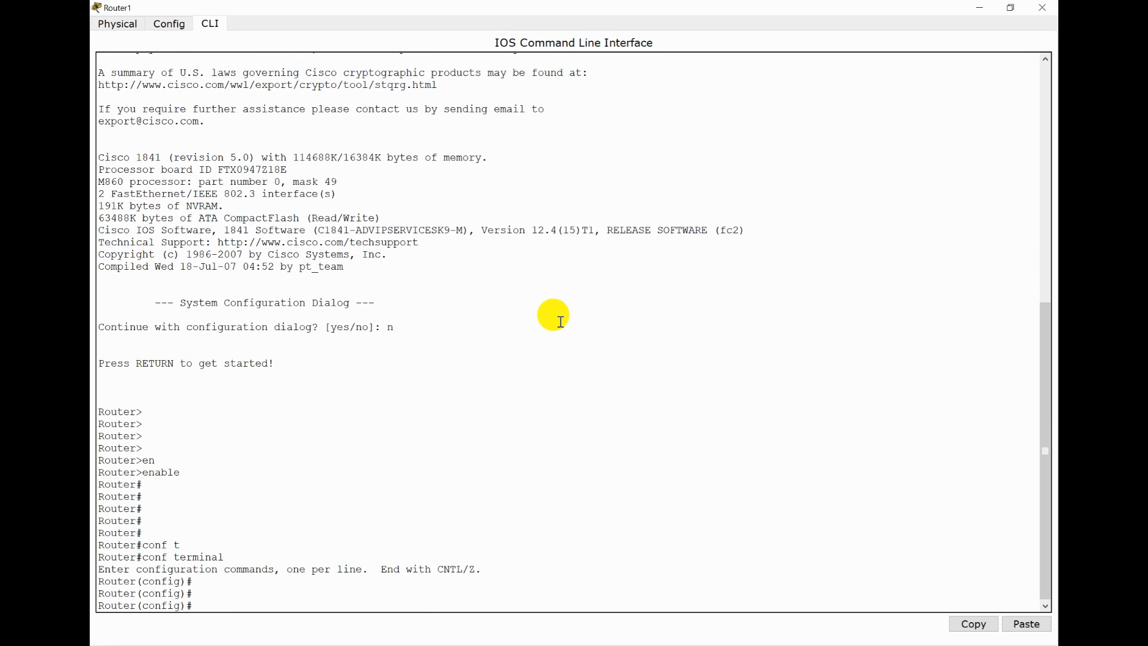
# Switch to Notepad and add a ">>>>>>>>>>>>>" separator and the line "now we will assgin sub interface in router".
pyautogui.hotkey('alt', 'Tab')
pyautogui.click(759, 277)
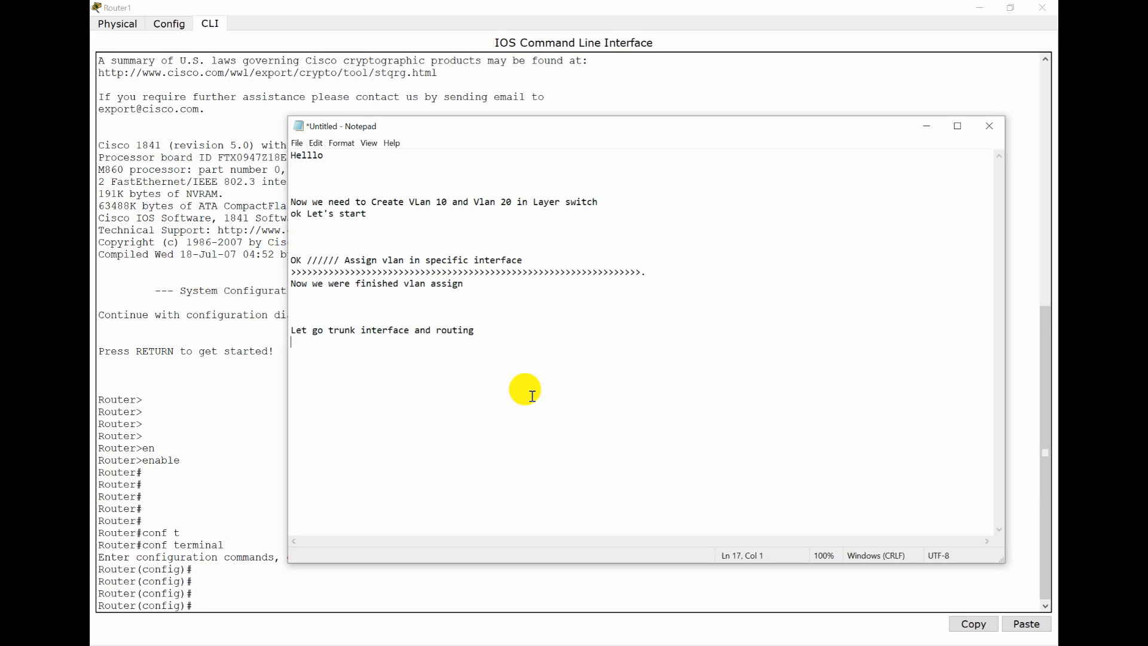
pyautogui.write('>>>>>>>>>>>>>')
pyautogui.press('Return')
pyautogui.write('now')
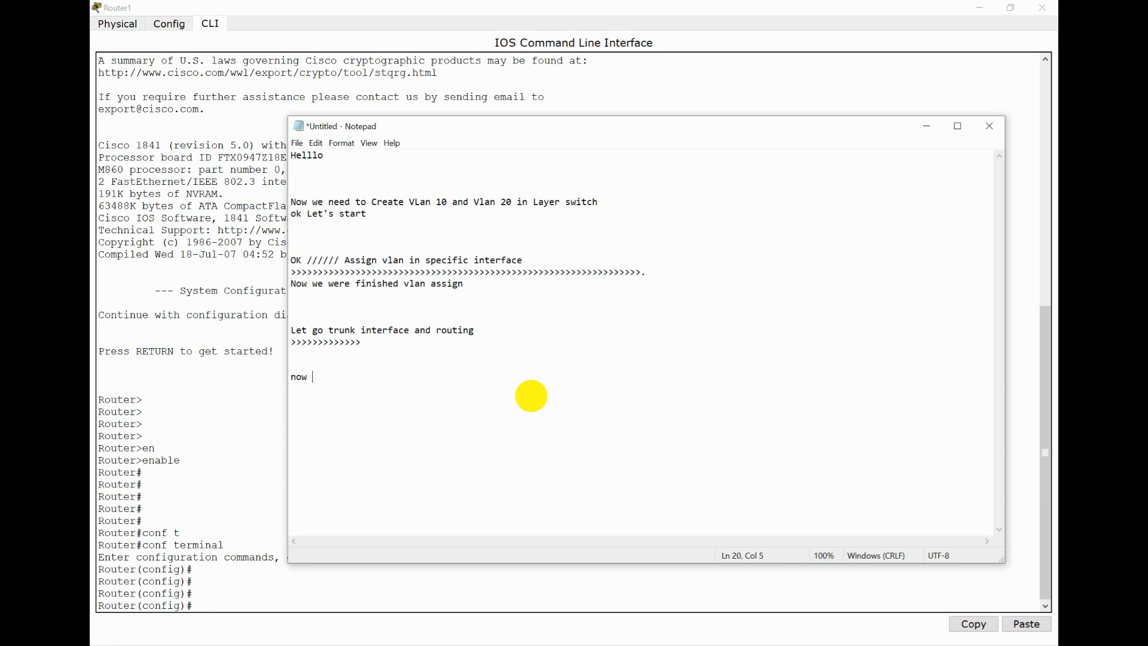
pyautogui.write(' we will assgin sub interface in router')
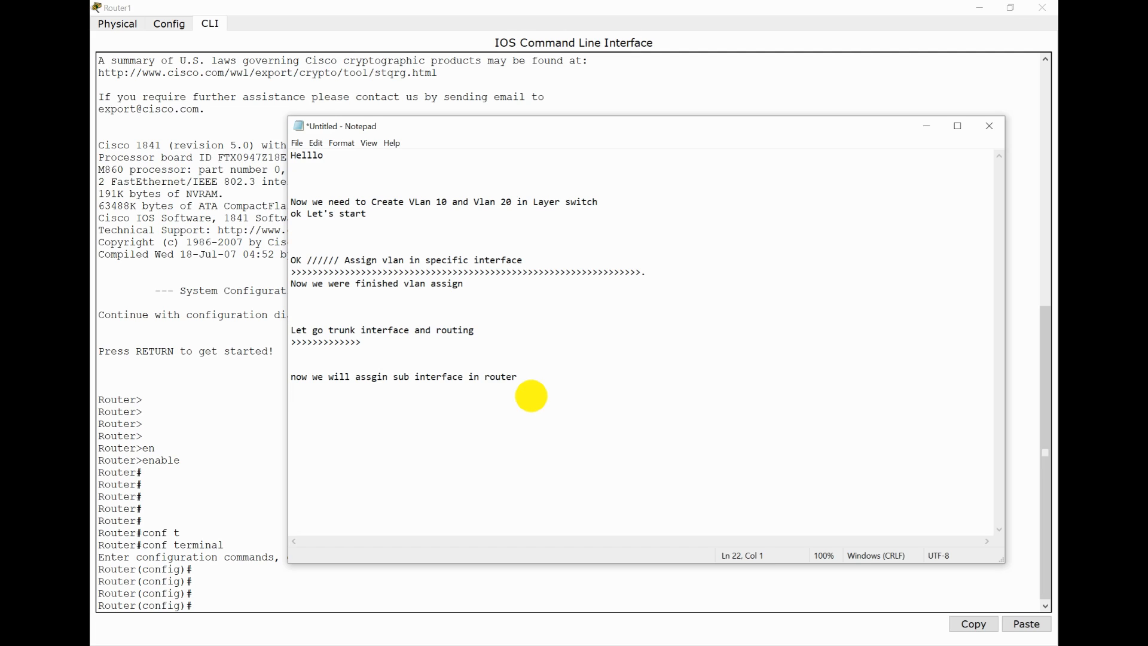
# Add the note lines "for vlan 10 fa0/0.10" and "for vlan 20 fa0/0.20" below the sub interface line.
pyautogui.write('for fa')
pyautogui.write('lan ')
pyautogui.write('0')
pyautogui.press('BackSpace')
pyautogui.write('10 fa0/0.10 for vlan 20 f')
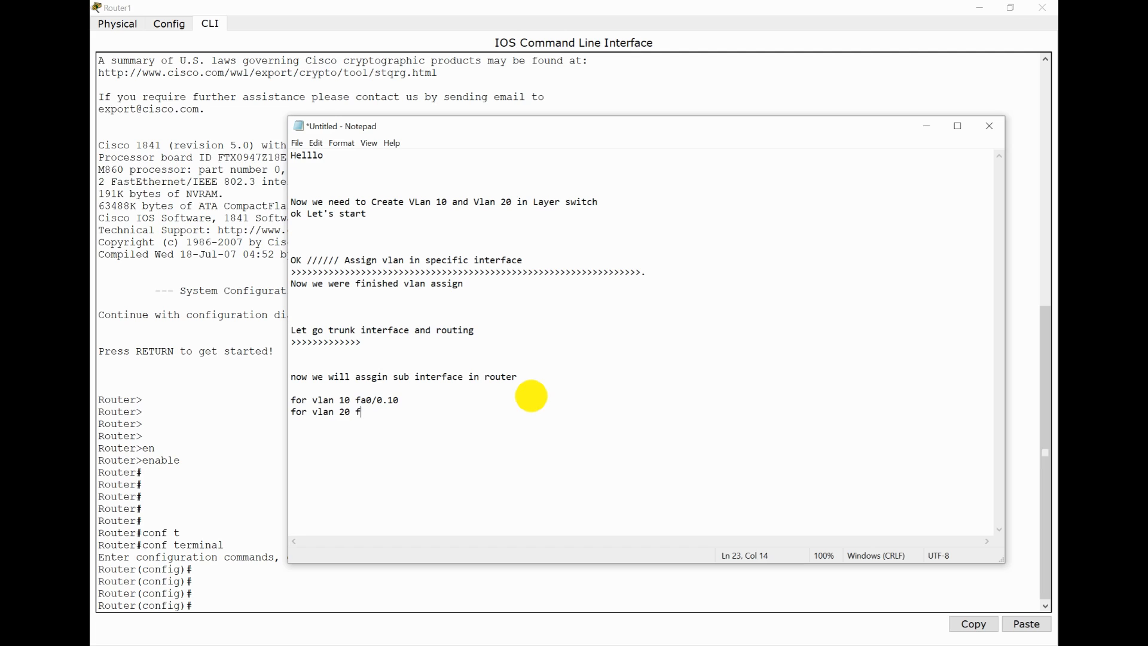
pyautogui.write('a0/0.20')
pyautogui.moveTo(279, 395); pyautogui.dragTo(423, 436)
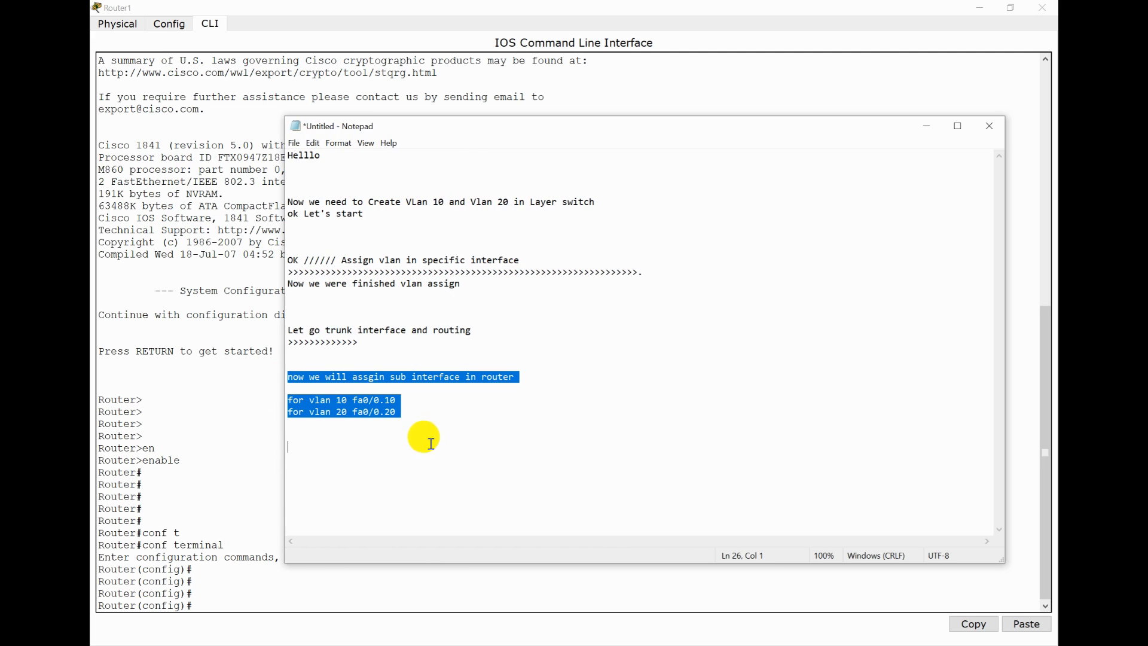
# Switch to Router1's command line and enter interface configuration mode for fastEthernet 0/0.
pyautogui.click(233, 411)
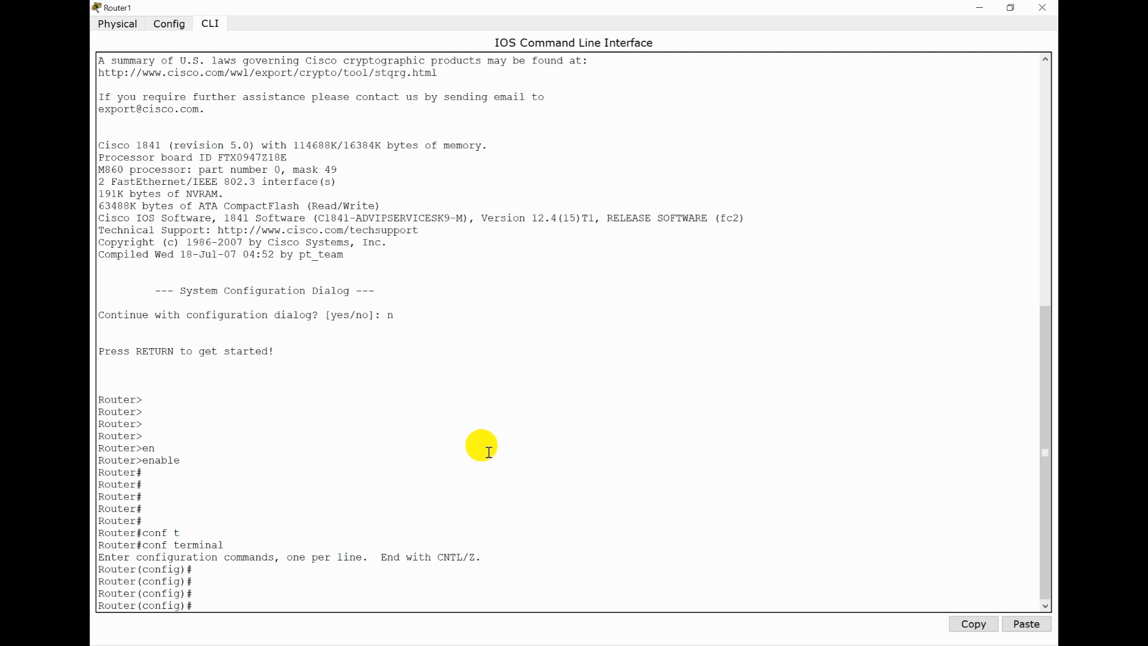
pyautogui.write('inter')
pyautogui.press('Tab')
pyautogui.write('fa')
pyautogui.press('Tab')
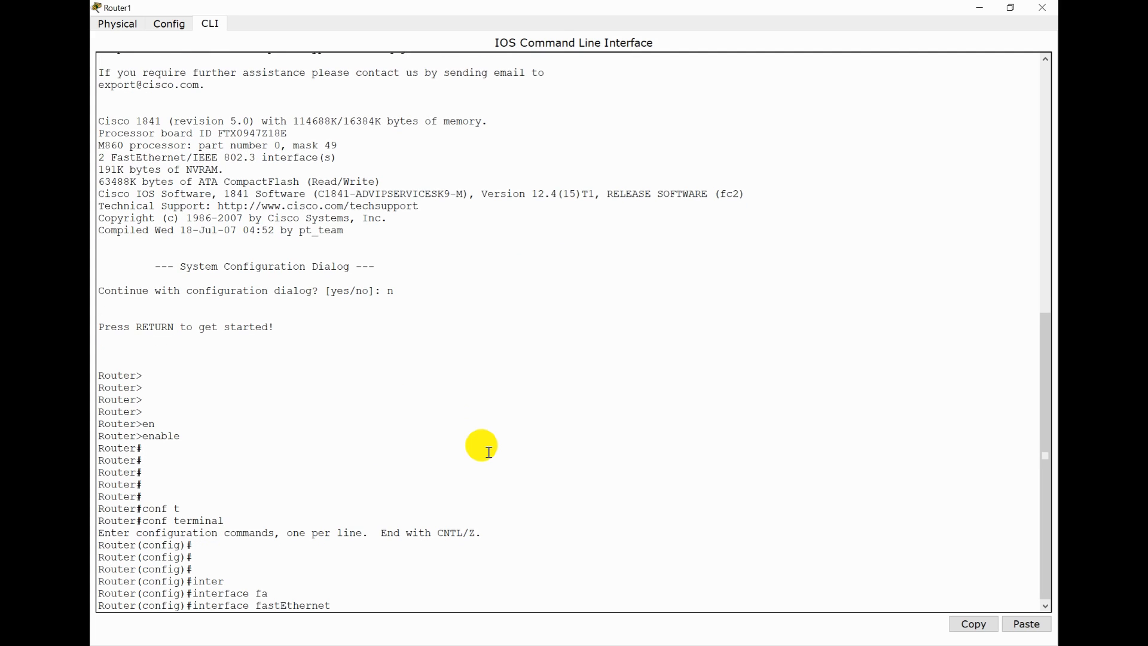
pyautogui.write('0/0')
pyautogui.press('Return')
pyautogui.press('Return')
pyautogui.press('Return')
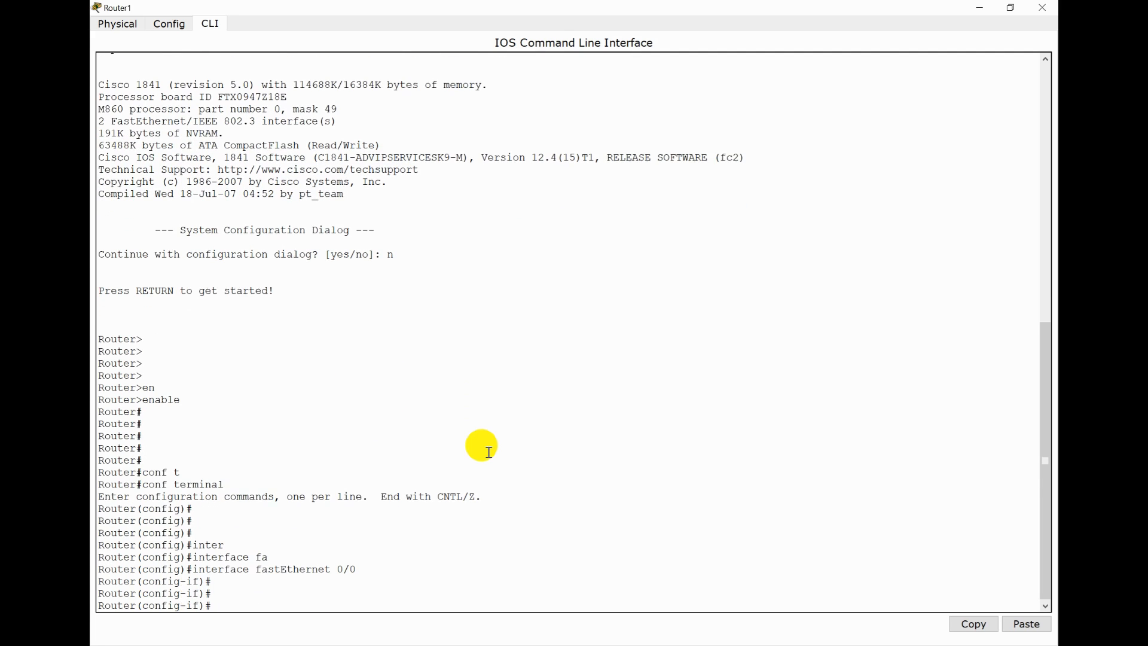
# Enable fastEthernet 0/0 with no shutdown and exit to global configuration mode.
pyautogui.write('no shu')
pyautogui.press('Tab')
pyautogui.press('Return')
pyautogui.press('Return')
pyautogui.press('Return')
pyautogui.press('Return')
pyautogui.press('Return')
pyautogui.press('Return')
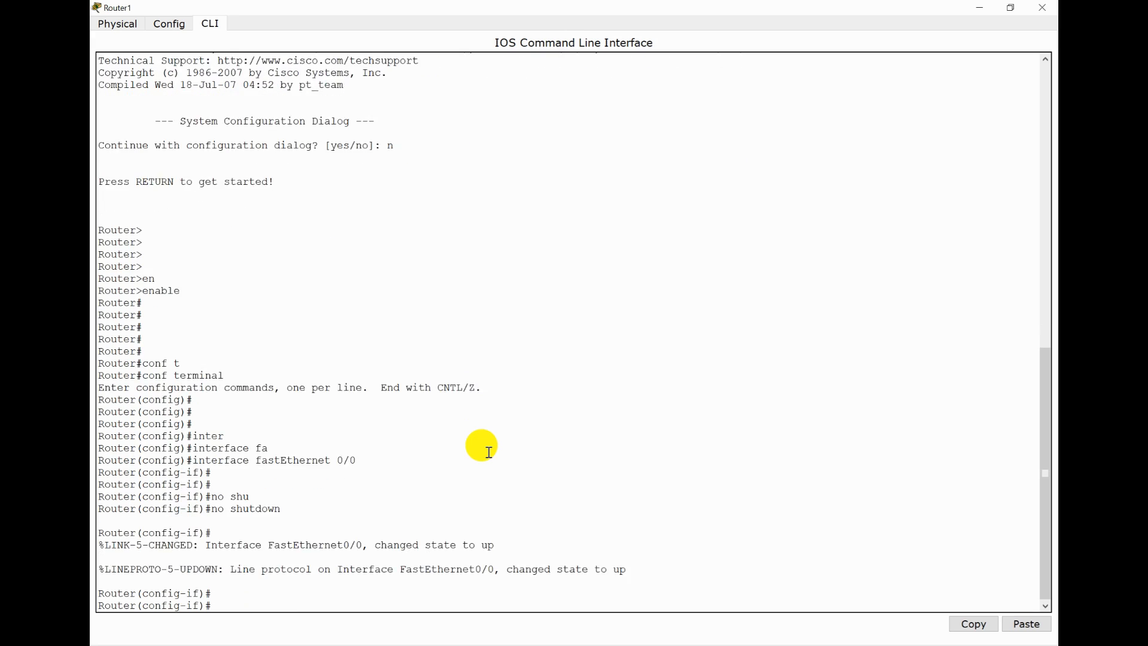
pyautogui.write('eix')
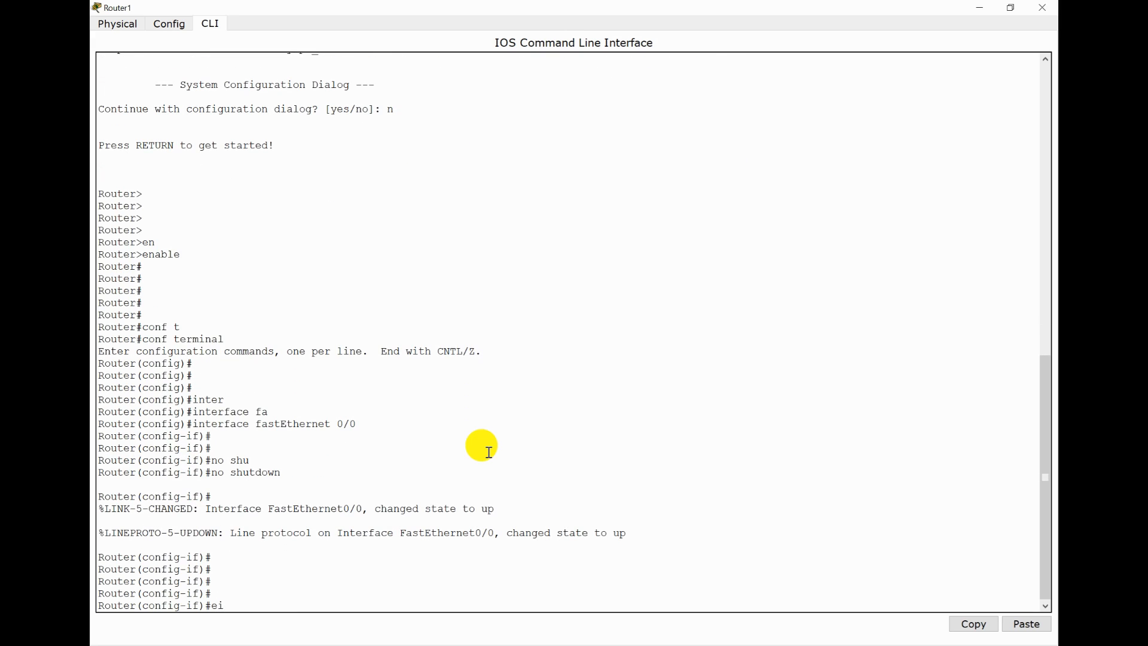
pyautogui.press('Return')
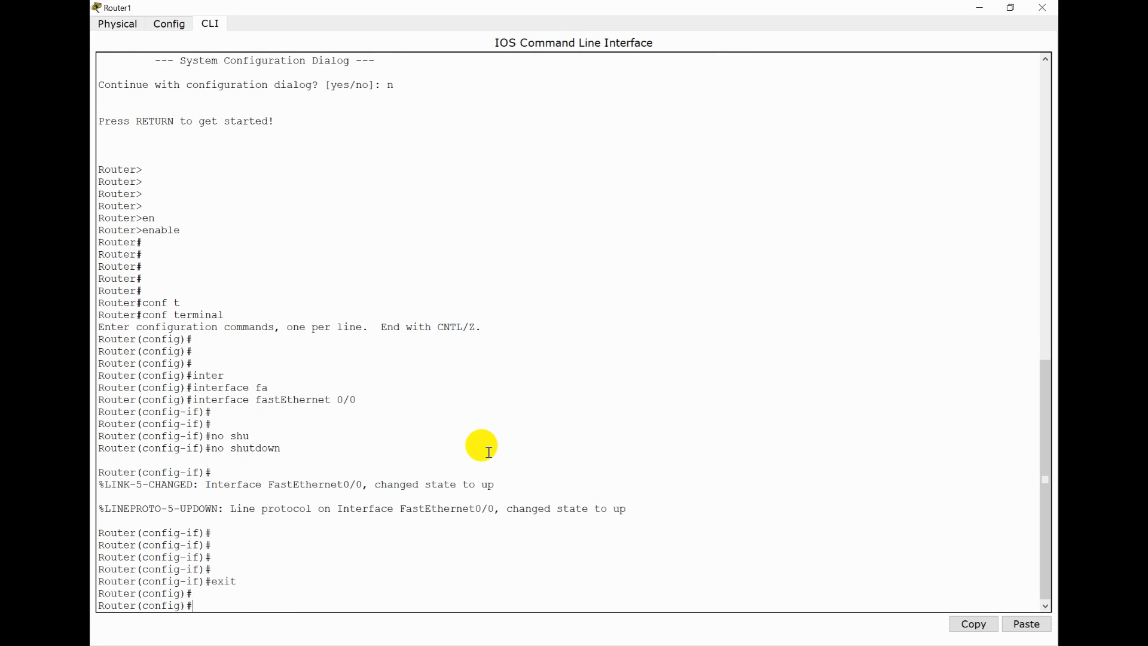
# Create subinterface fastEthernet 0/0.10 on Router1 and enter its configuration mode.
pyautogui.write('inter')
pyautogui.press('Tab')
pyautogui.write('f')
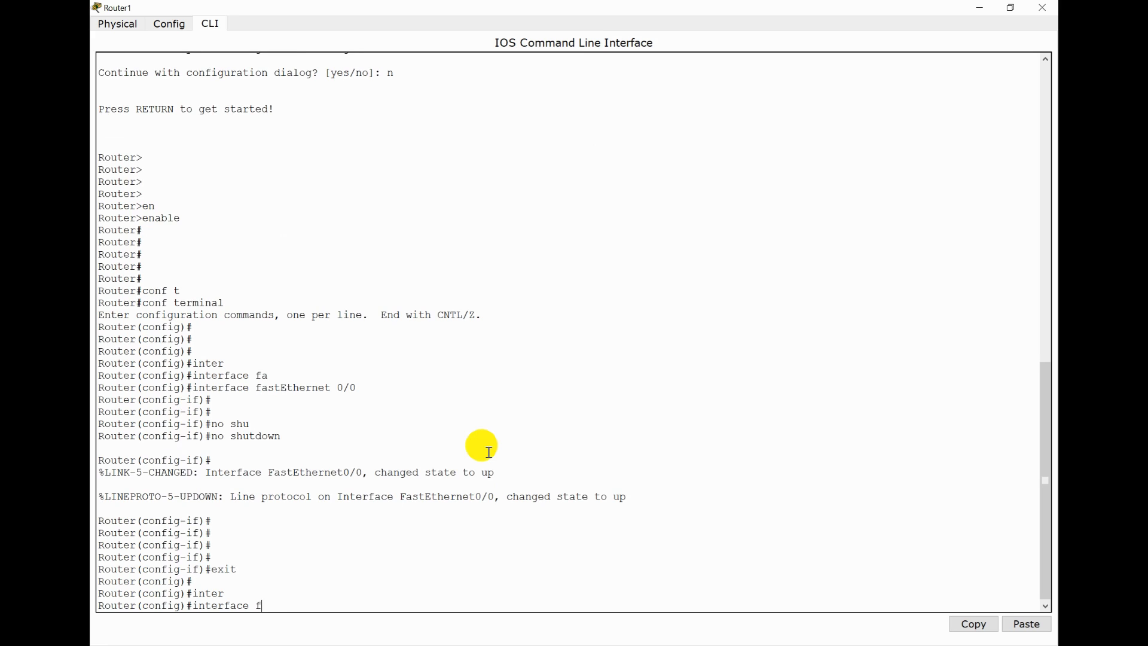
pyautogui.write('a')
pyautogui.press('Tab')
pyautogui.write('0/0.10')
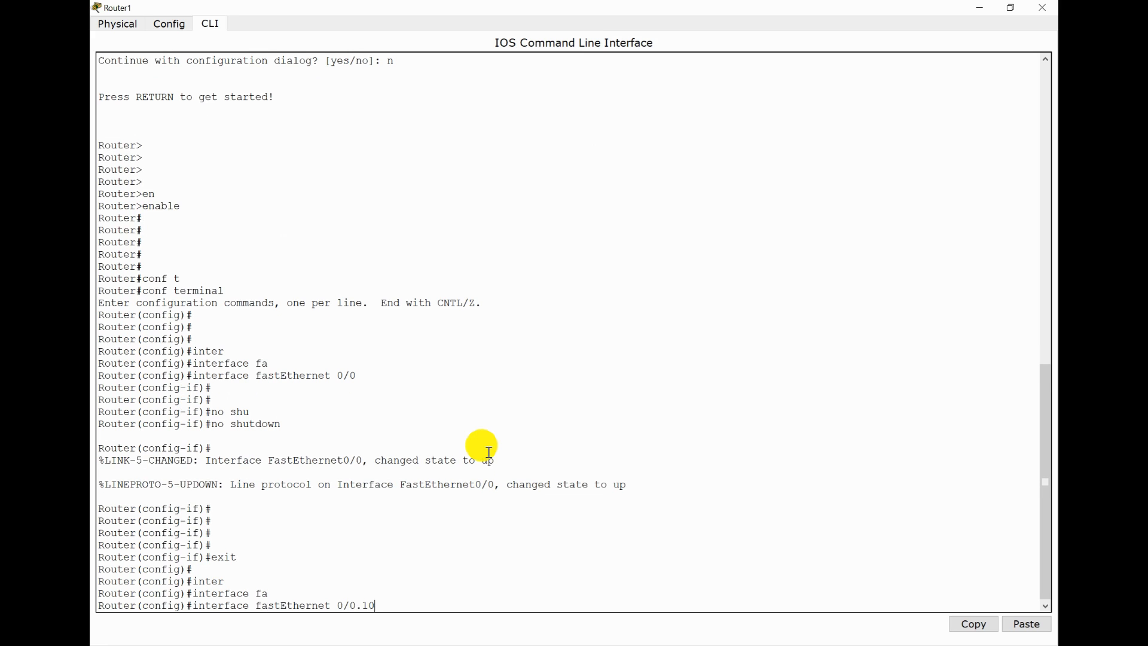
pyautogui.press('Return')
# Set the encapsulation of subinterface 0/0.10 to dot1Q with VLAN 10.
pyautogui.write('en')
pyautogui.press('Tab')
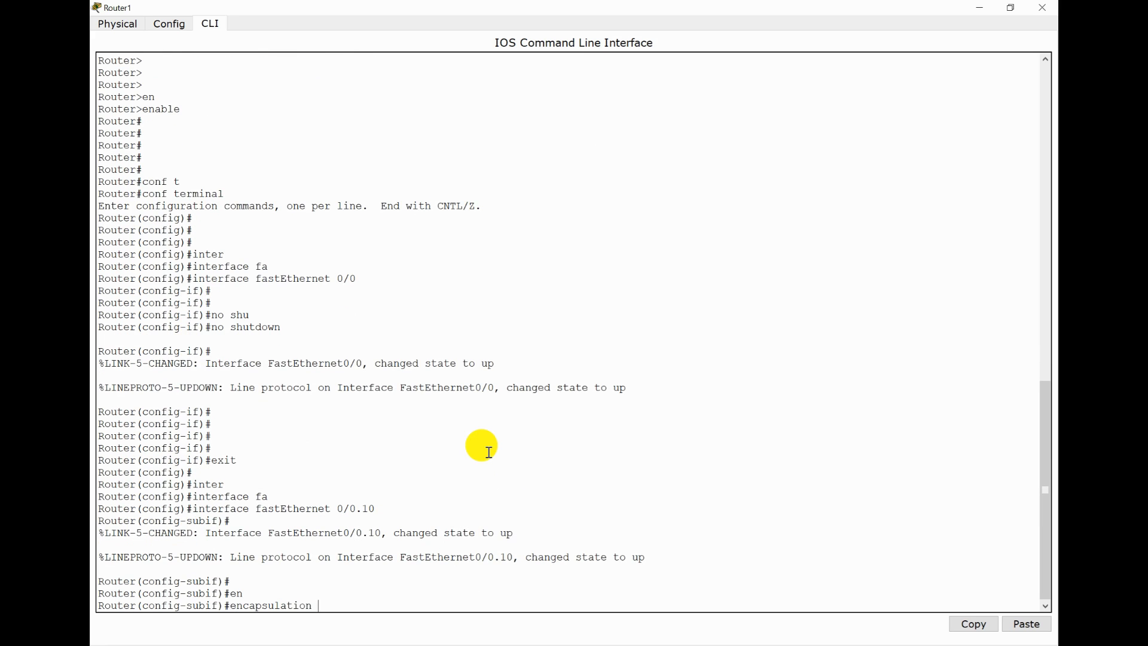
pyautogui.write('do')
pyautogui.press('Tab')
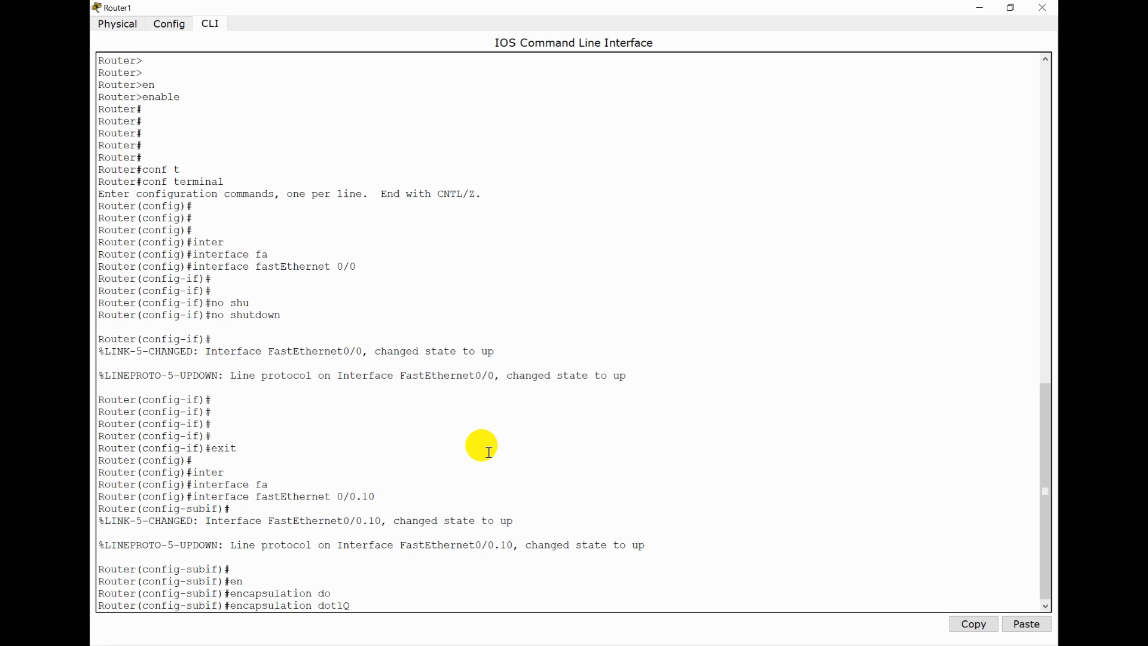
pyautogui.write('10')
pyautogui.press('Return')
pyautogui.press('Return')
pyautogui.press('Return')
pyautogui.press('Return')
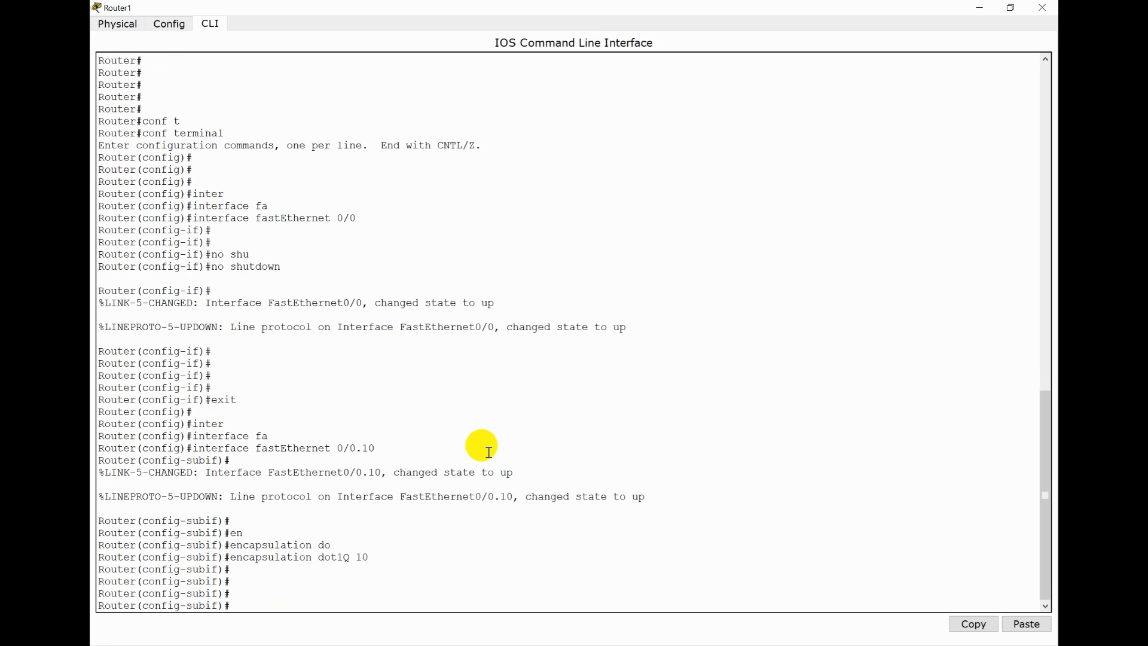
# Enable subinterface 0/0.10 with the no shutdown command.
pyautogui.write('nossh')
pyautogui.press('Tab')
pyautogui.press('BackSpace')
pyautogui.press('BackSpace')
pyautogui.press('BackSpace')
pyautogui.write('shu')
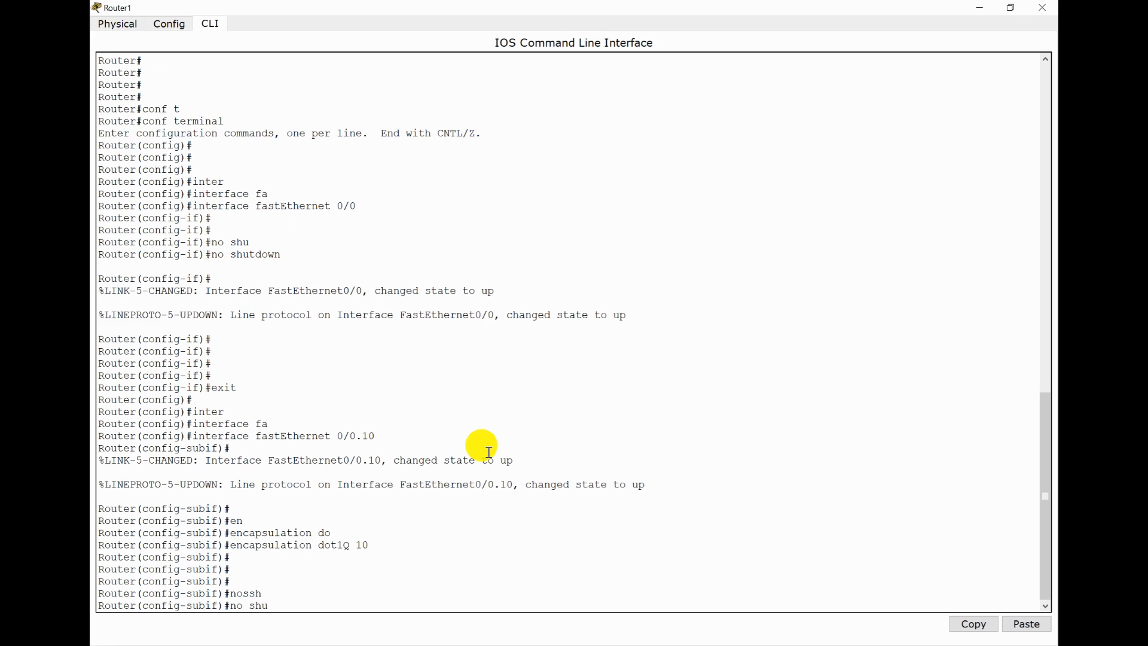
pyautogui.press('Tab')
pyautogui.press('Return')
# Assign IP address 192.168.10.100 with subnet mask 255.255.255.0 to subinterface 0/0.10.
pyautogui.write('ip add')
pyautogui.press('Tab')
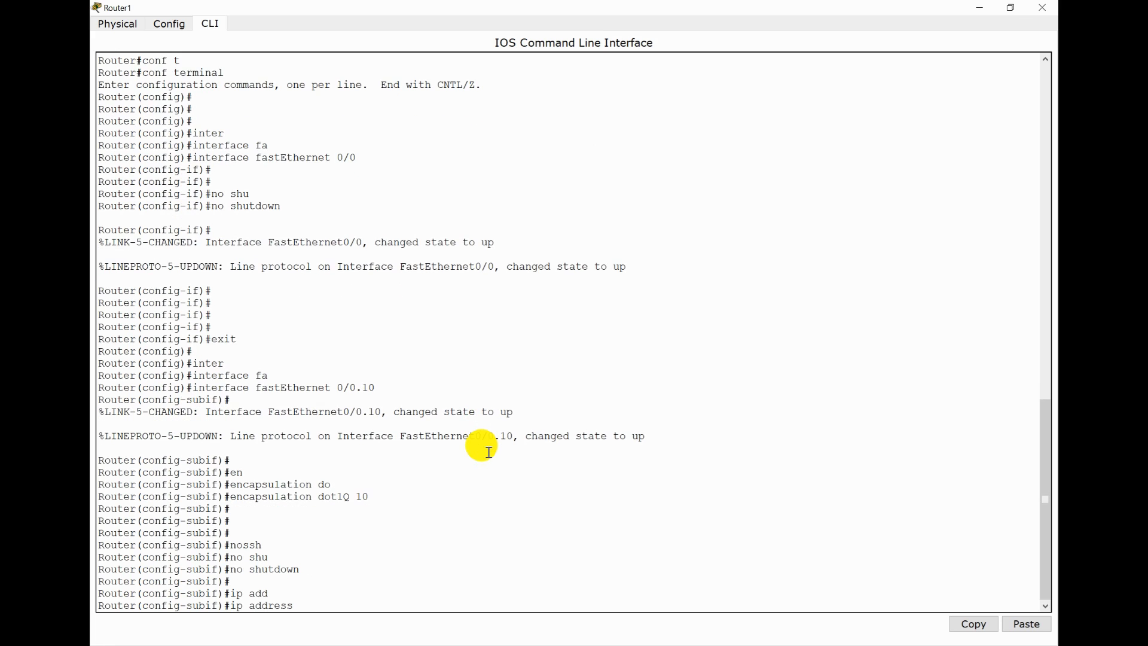
pyautogui.write('19.21')
pyautogui.press('BackSpace')
pyautogui.press('BackSpace')
pyautogui.press('BackSpace')
pyautogui.press('BackSpace')
pyautogui.write('2.168.10.100 255.255.255.0')
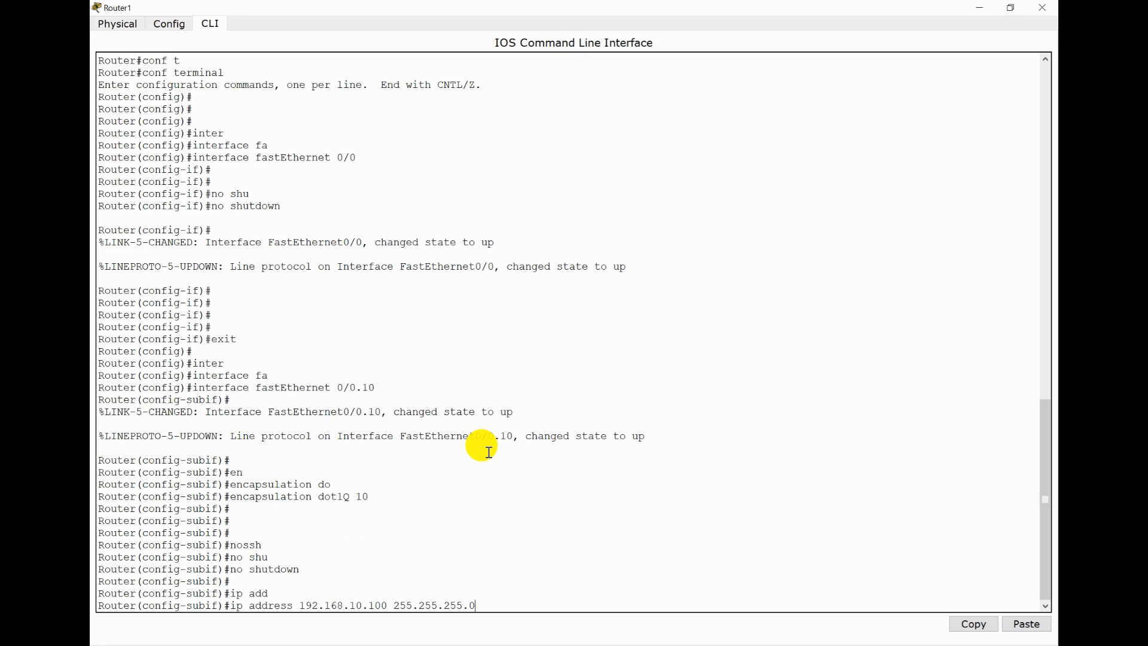
pyautogui.press('Return')
pyautogui.press('Return')
pyautogui.press('Return')
pyautogui.press('Return')
# Issue no shutdown again on subinterface 0/0.10 and exit to global configuration mode.
pyautogui.write('no shu')
pyautogui.press('Tab')
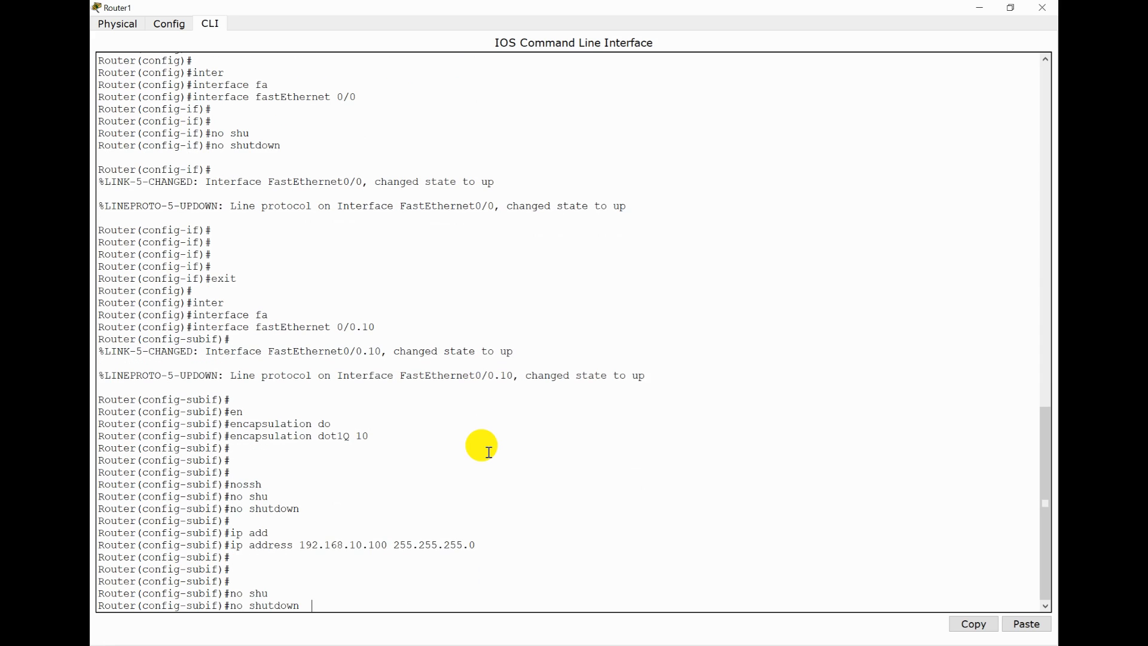
pyautogui.press('Return')
pyautogui.press('Return')
pyautogui.write('exit')
pyautogui.press('Return')
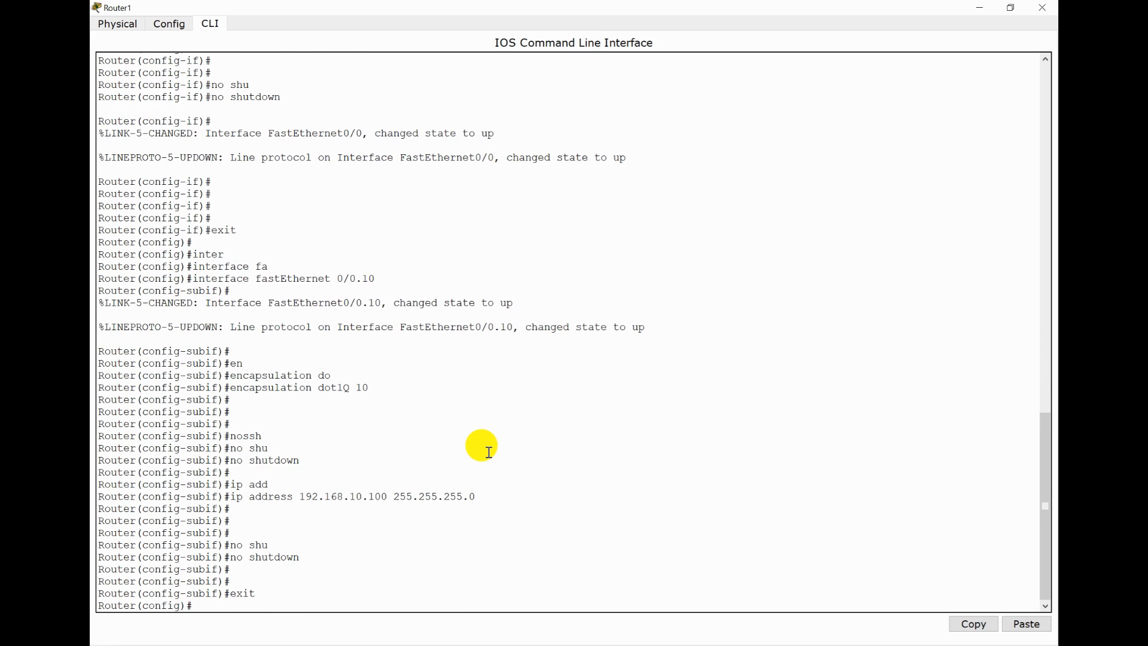
pyautogui.moveTo(232, 372); pyautogui.dragTo(371, 390)
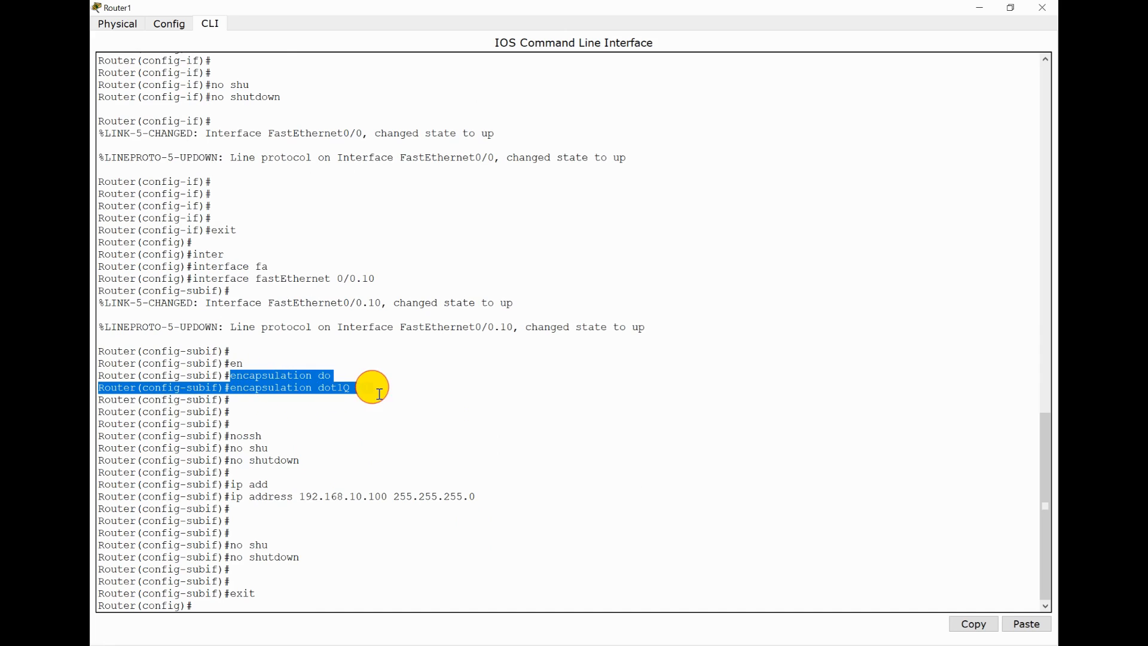
pyautogui.click(281, 446)
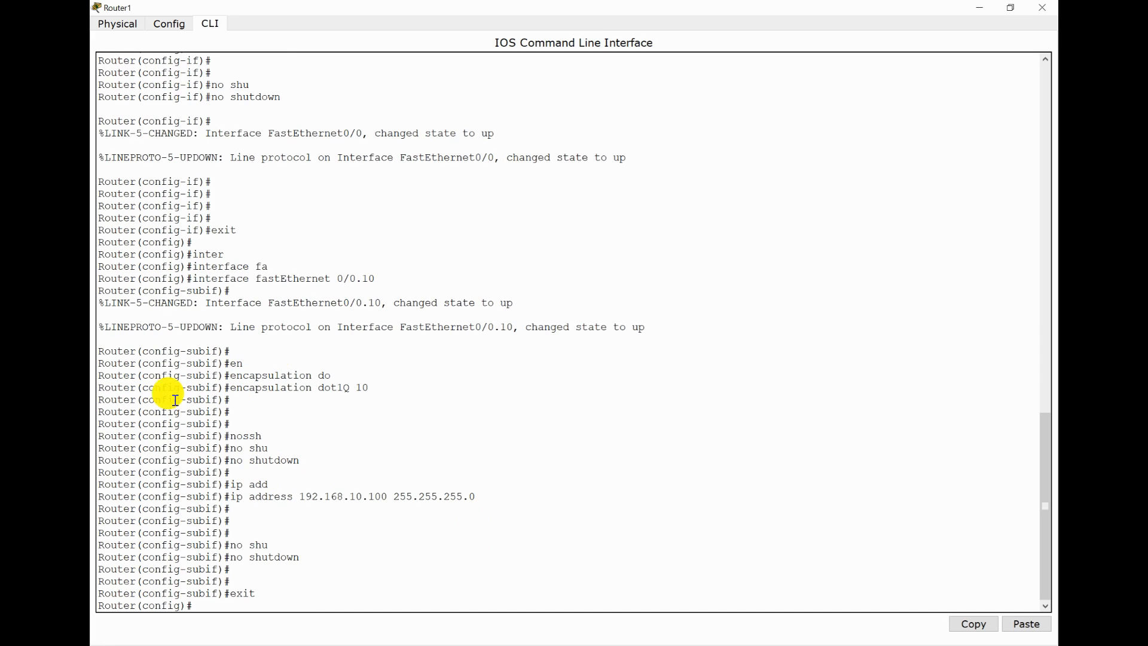
pyautogui.click(337, 535)
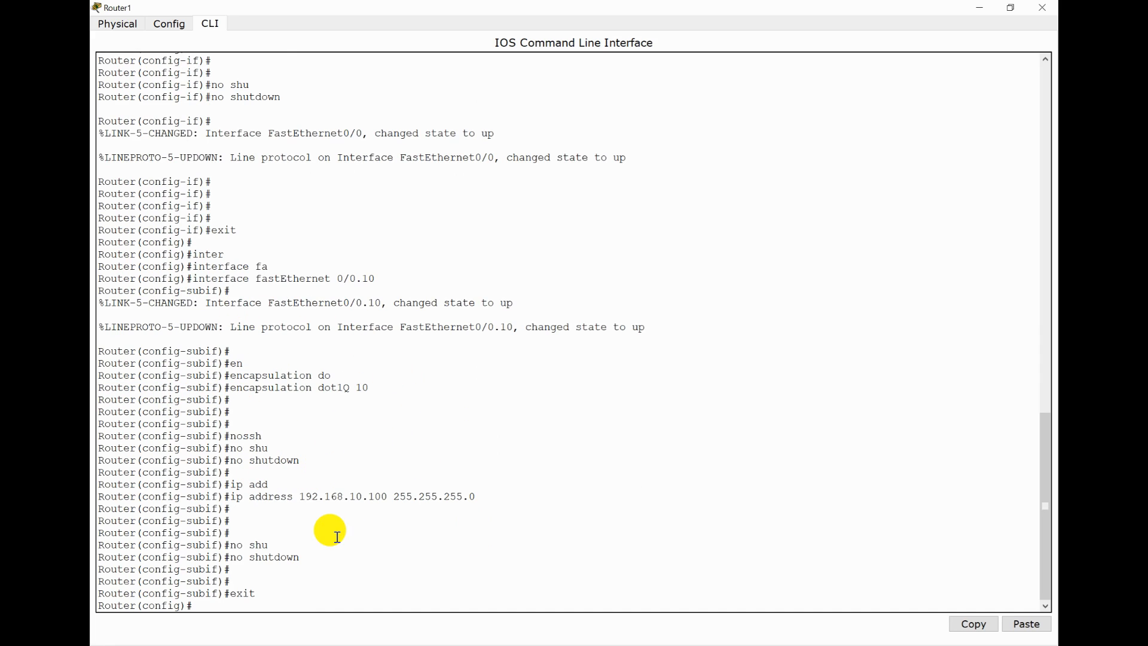
# Create subinterface fastEthernet 0/0.20 on Router1 and enter its configuration mode.
pyautogui.write('inter')
pyautogui.press('Tab')
pyautogui.write('fa')
pyautogui.press('Tab')
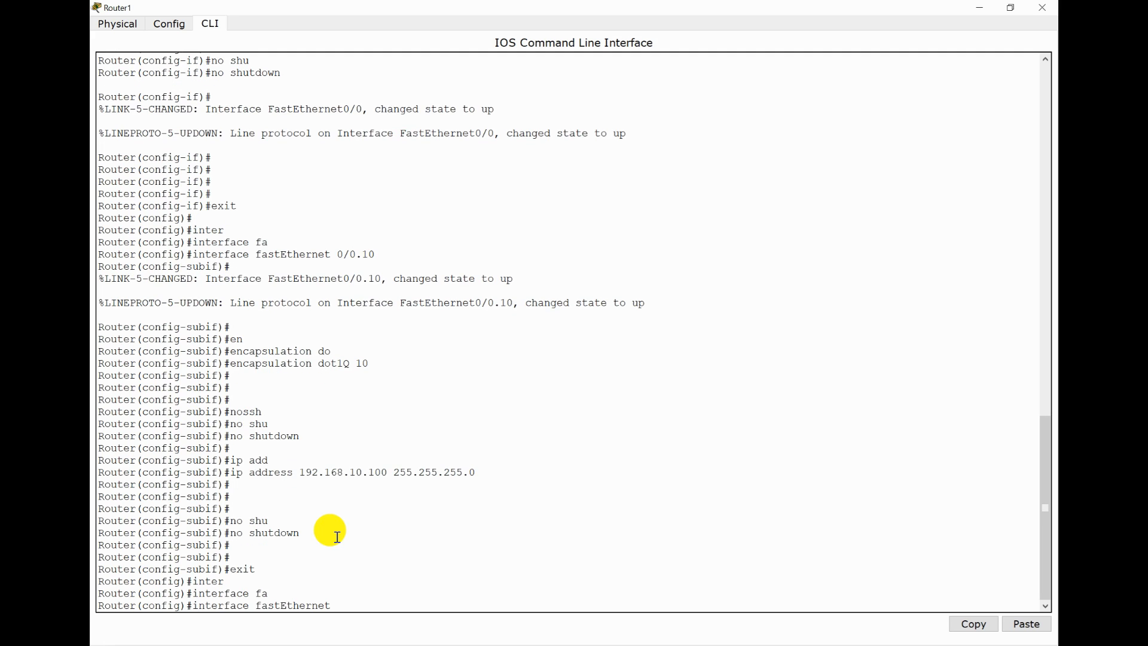
pyautogui.write('0/0.20')
pyautogui.press('Return')
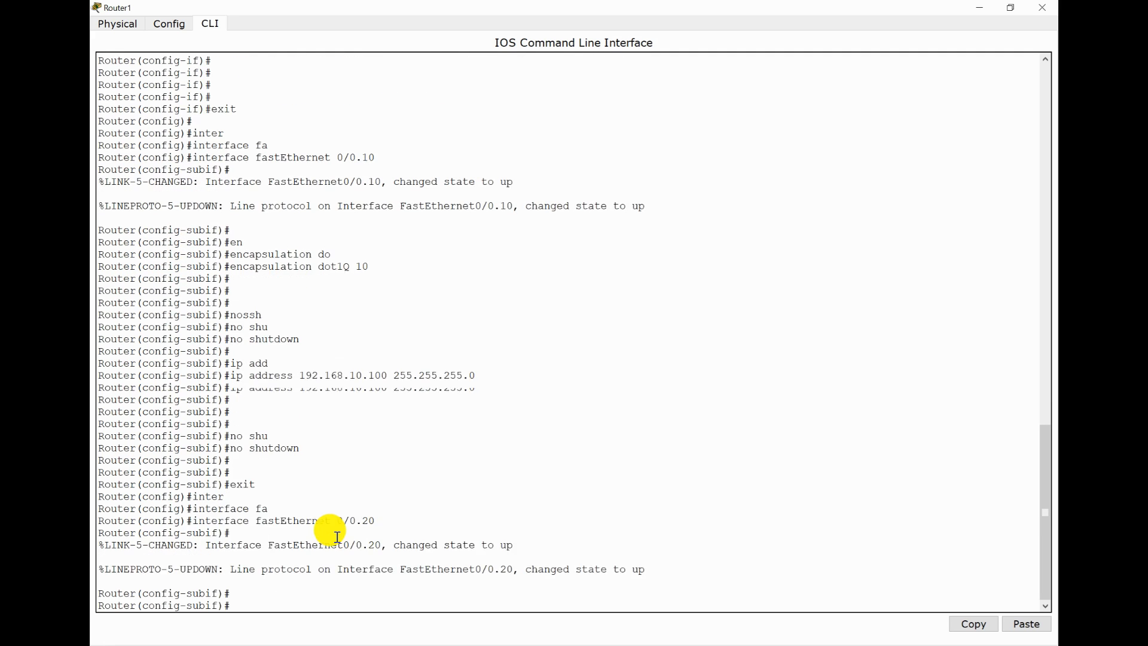
pyautogui.press('Return')
pyautogui.press('Return')
# Enable subinterface 0/0.20 with the no shutdown command.
pyautogui.write('no shu')
pyautogui.press('Tab')
pyautogui.press('Return')
pyautogui.press('Return')
pyautogui.press('Return')
# Set the encapsulation of subinterface 0/0.20 to dot1Q with VLAN 20.
pyautogui.write('en')
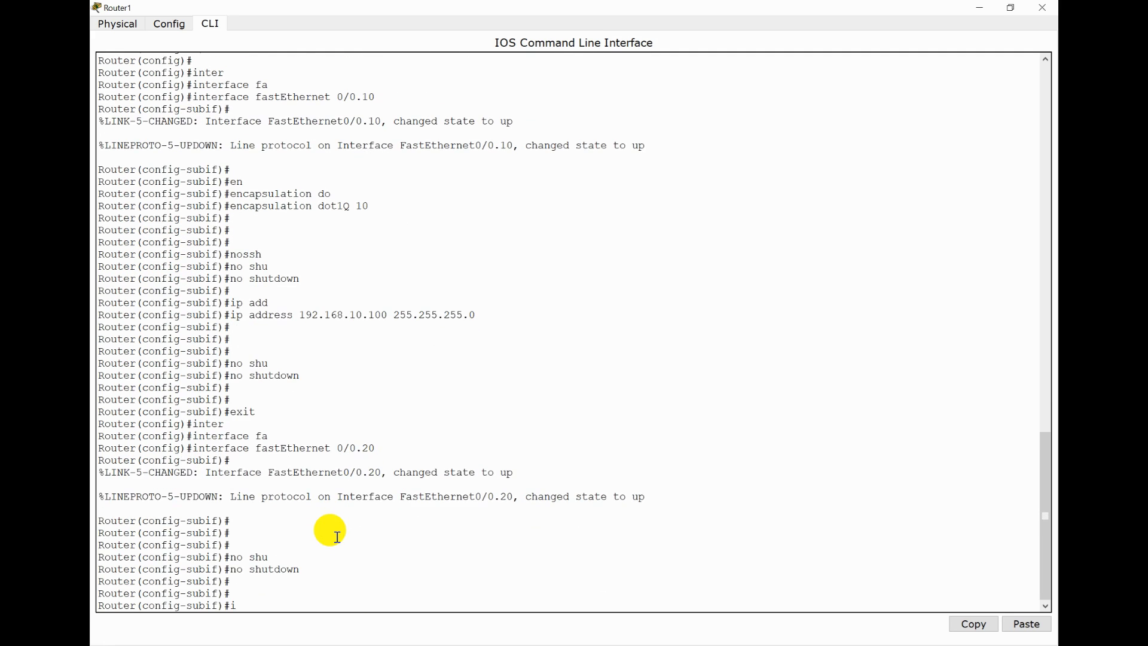
pyautogui.press('Tab')
pyautogui.write('f')
pyautogui.press('Tab')
pyautogui.press('BackSpace')
pyautogui.press('BackSpace')
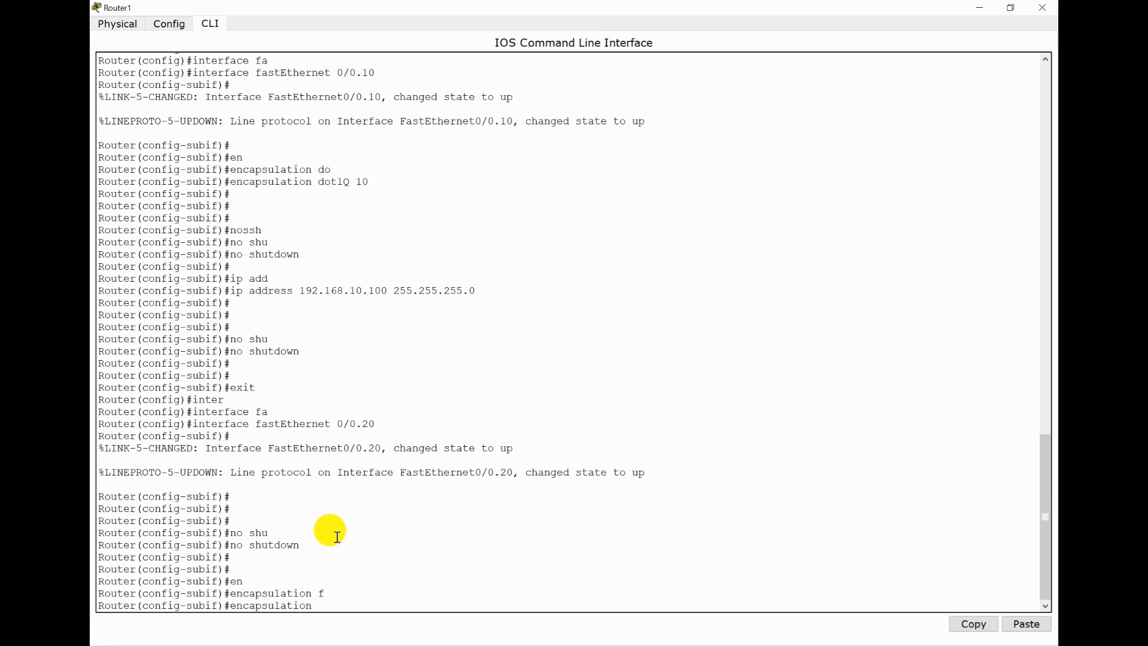
pyautogui.write('do')
pyautogui.press('Tab')
pyautogui.press('BackSpace')
pyautogui.press('BackSpace')
pyautogui.write('do')
pyautogui.press('Tab')
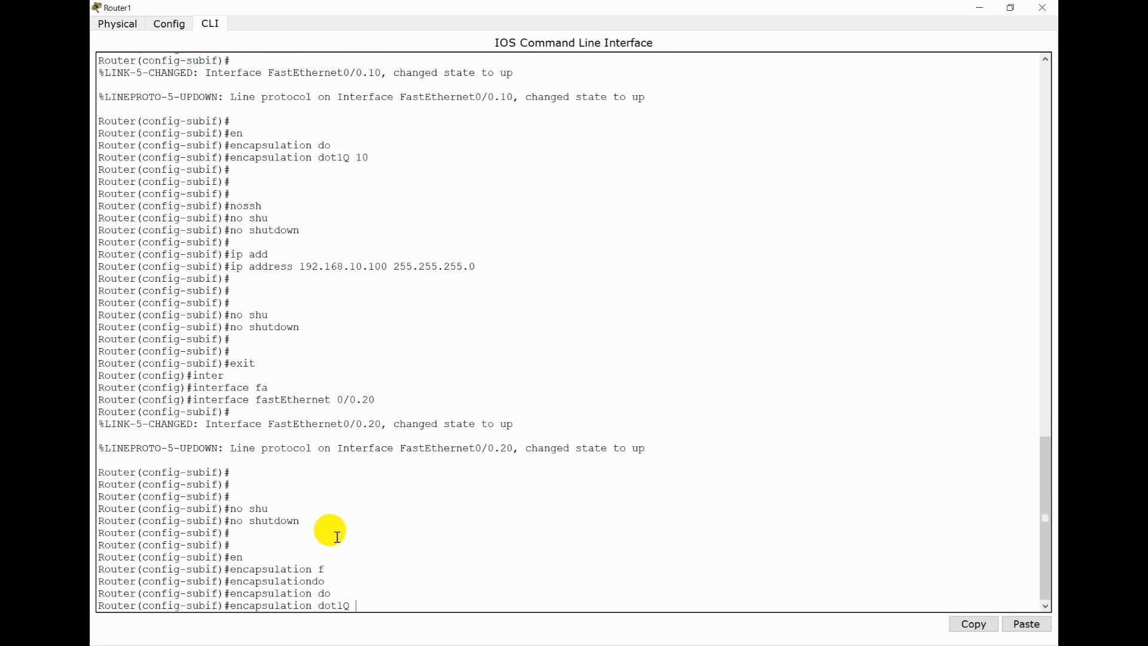
pyautogui.write('20')
pyautogui.press('Return')
pyautogui.press('Return')
pyautogui.press('Return')
pyautogui.press('Return')
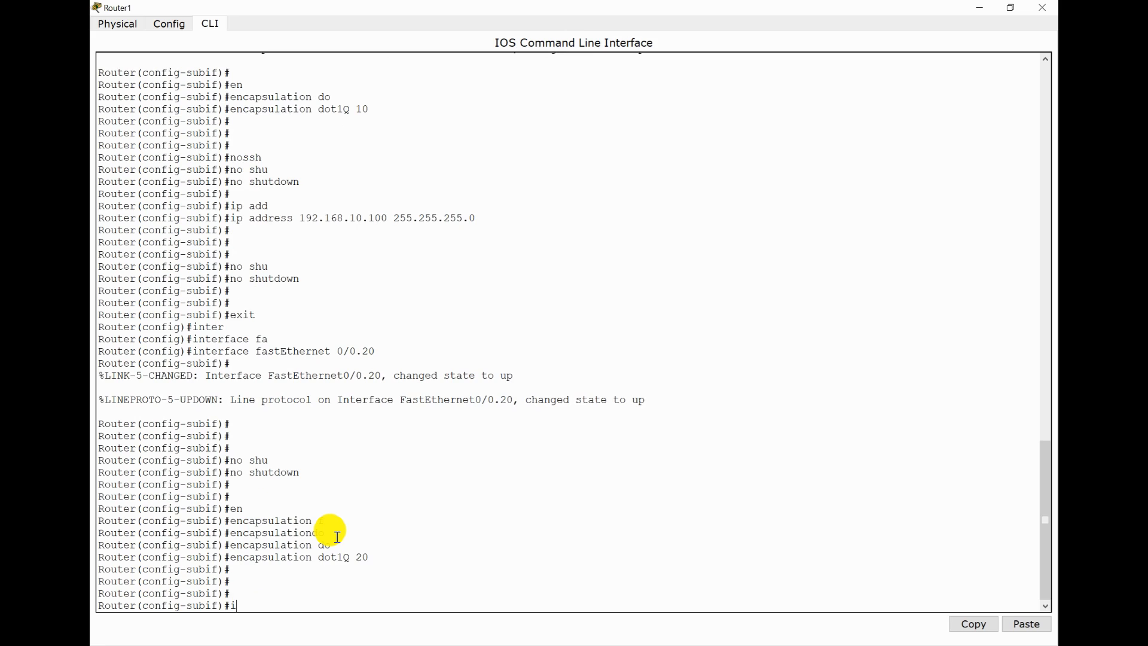
# Assign IP address 192.168.20.200 with subnet mask 255.255.255.0 to subinterface 0/0.20.
pyautogui.write('ip add')
pyautogui.press('Tab')
pyautogui.write('129')
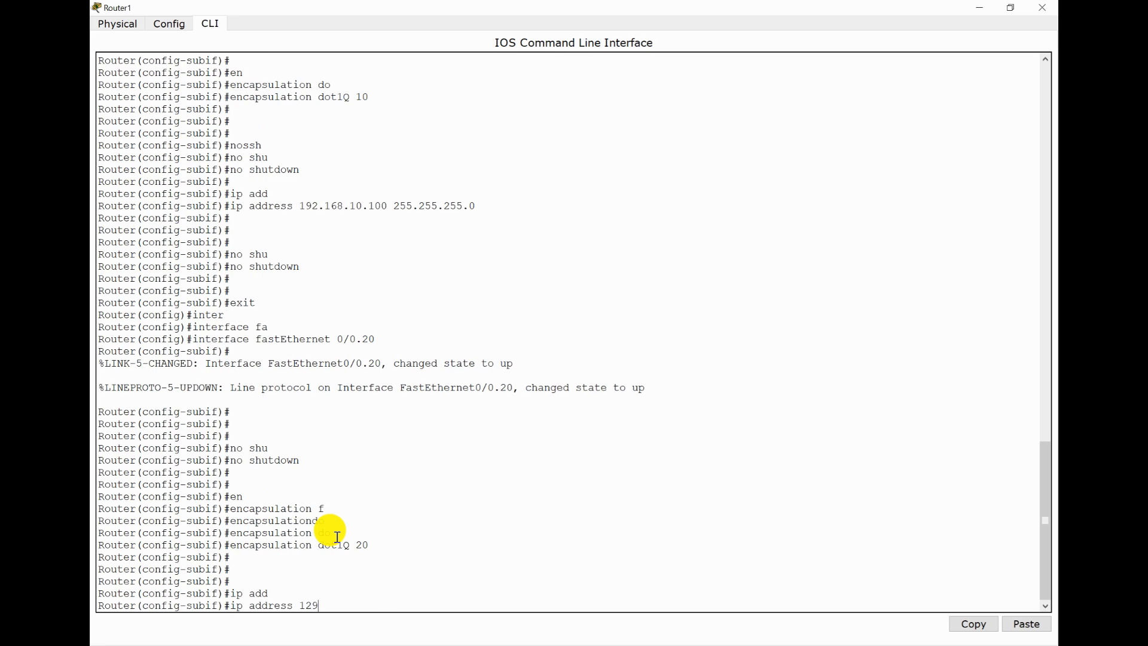
pyautogui.press('BackSpace')
pyautogui.press('BackSpace')
pyautogui.write('92.168.20.200 255.255.255.0')
pyautogui.press('Return')
pyautogui.press('Return')
pyautogui.press('Return')
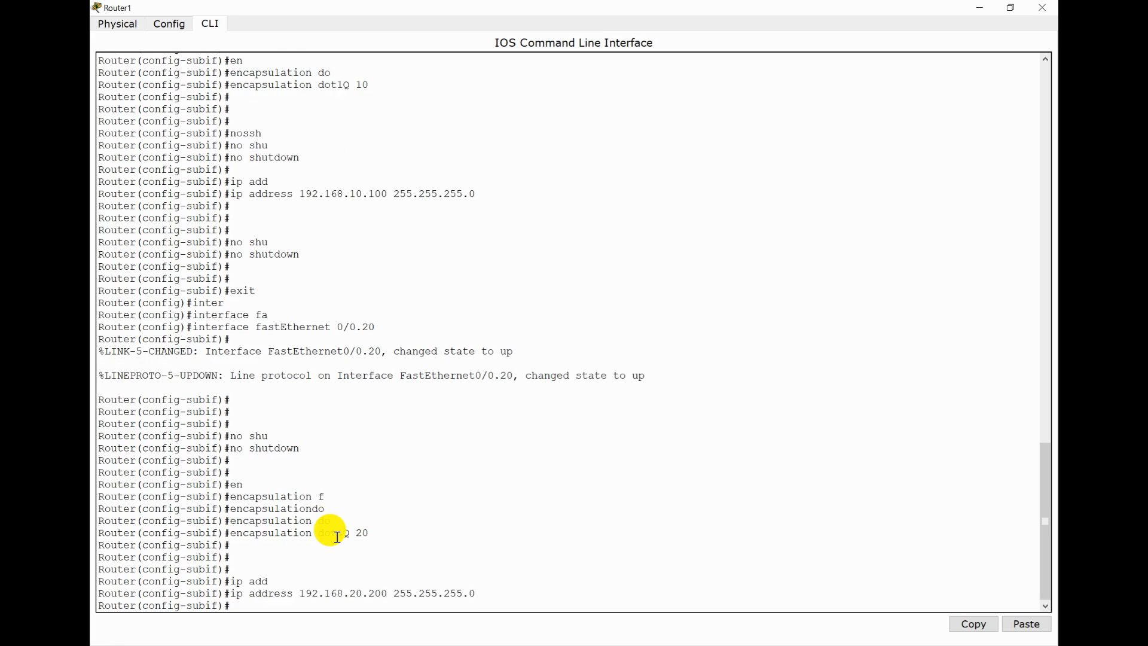
# Issue no shutdown again on subinterface 0/0.20 and return to privileged mode with end.
pyautogui.write('no s')
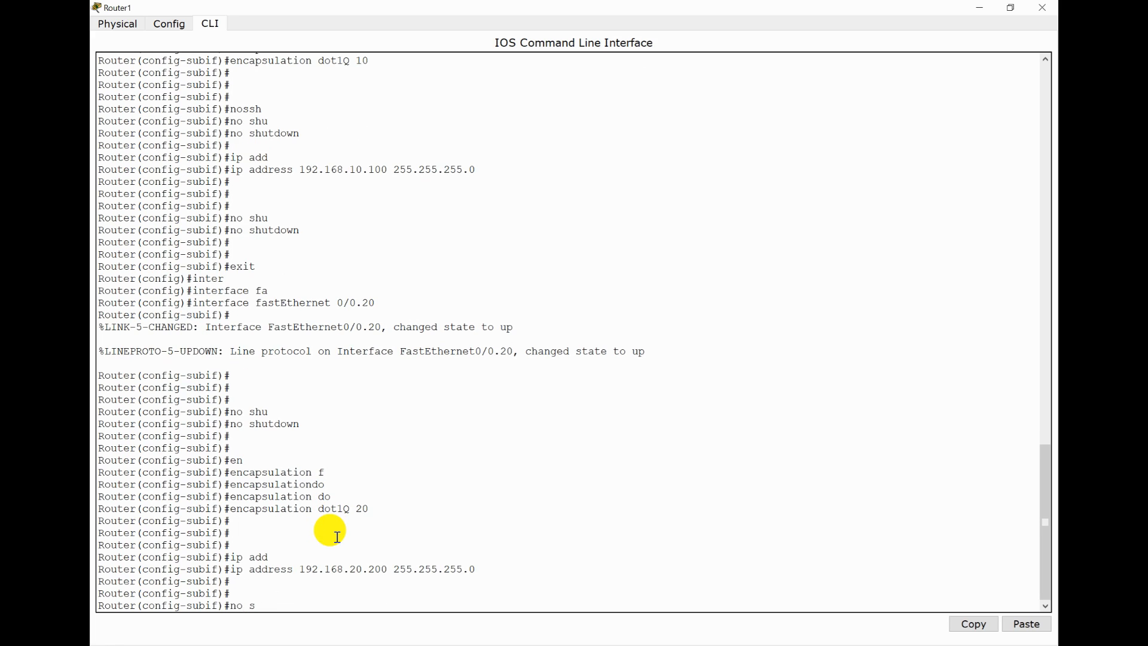
pyautogui.write('hu')
pyautogui.press('Tab')
pyautogui.press('Return')
pyautogui.press('Return')
pyautogui.write('end')
pyautogui.press('Return')
pyautogui.press('Return')
pyautogui.press('Return')
# Run show ip interface brief on Router1 and examine the interfaces' addresses and status.
pyautogui.write('s')
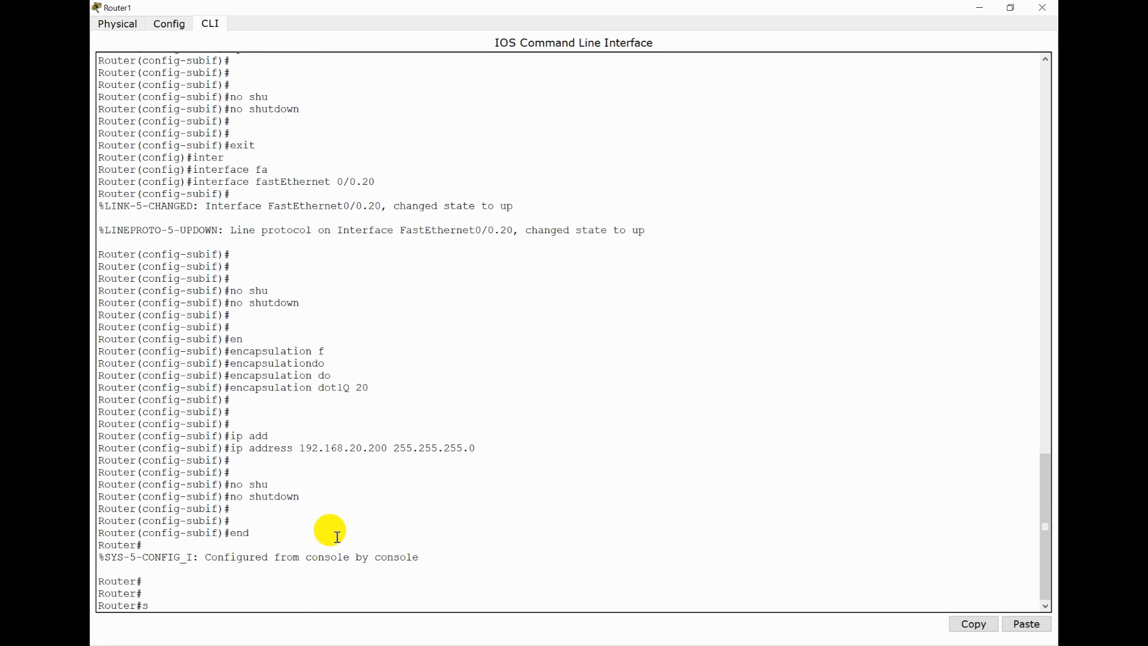
pyautogui.write('how ip int')
pyautogui.press('Tab')
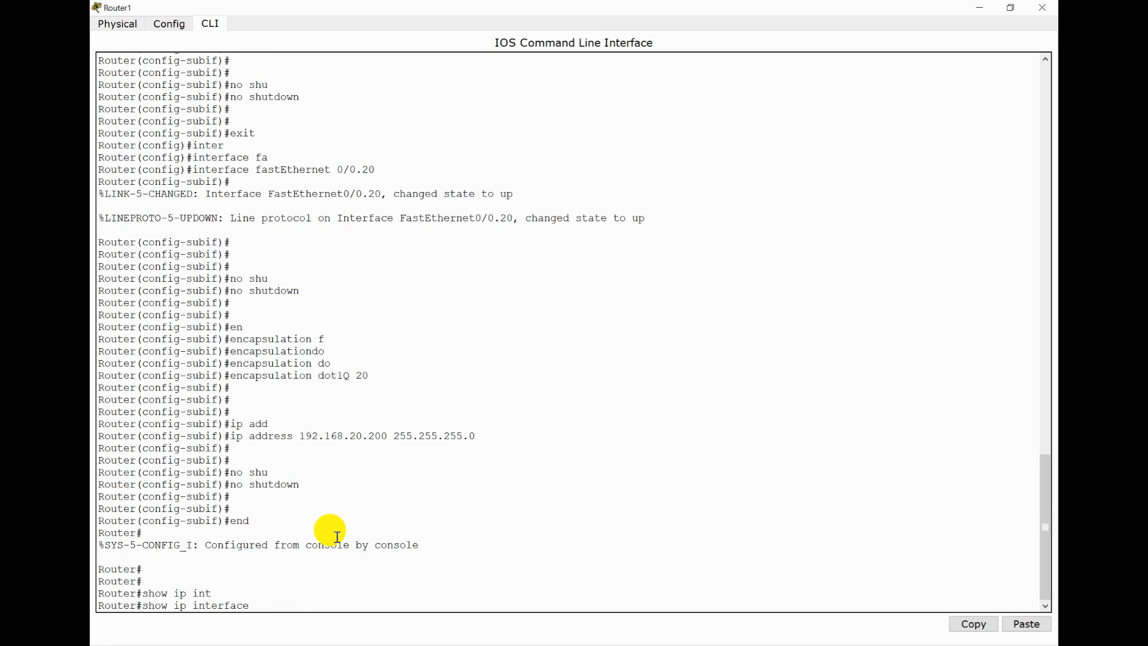
pyautogui.write('br')
pyautogui.press('Tab')
pyautogui.press('Return')
pyautogui.press('Return')
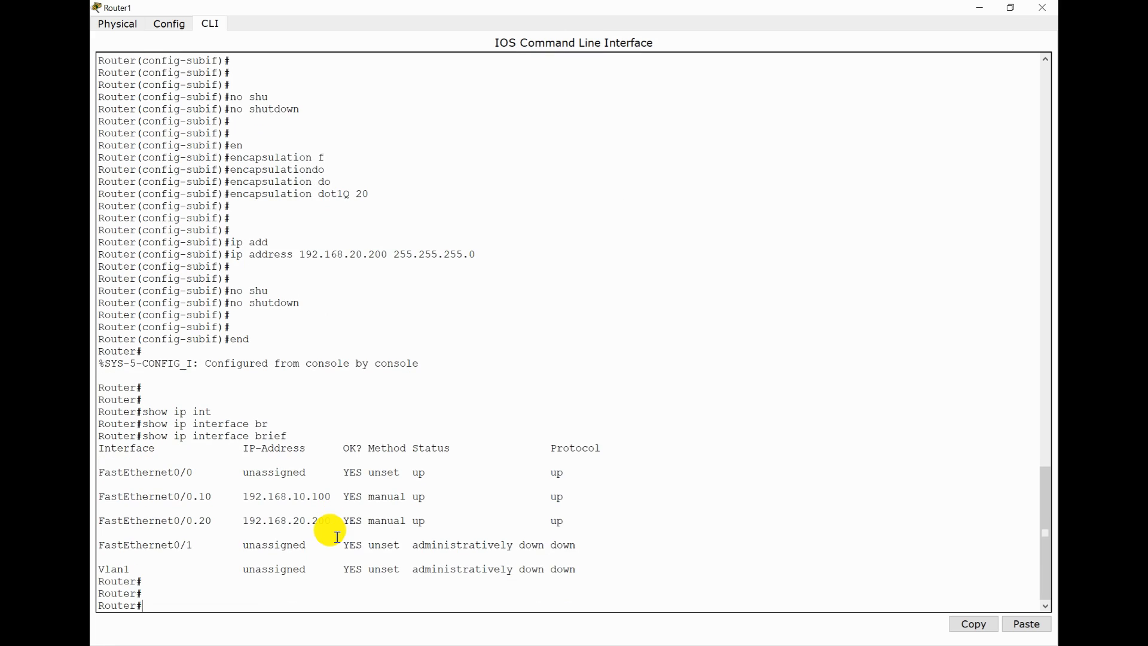
pyautogui.moveTo(100, 468); pyautogui.dragTo(692, 601)
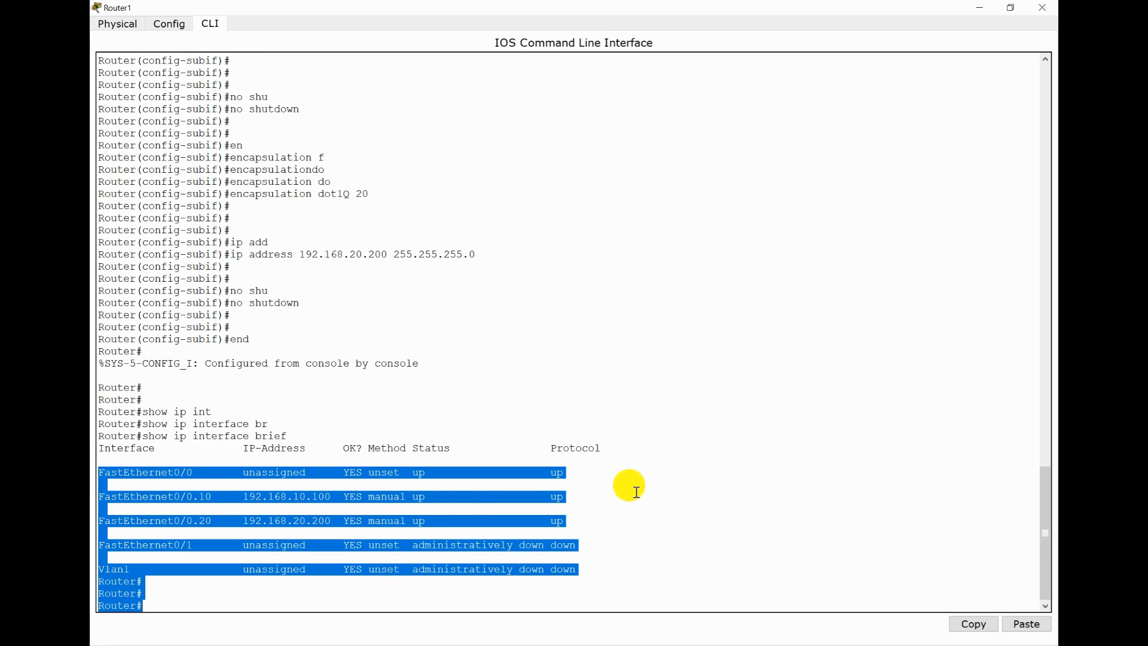
pyautogui.click(207, 494)
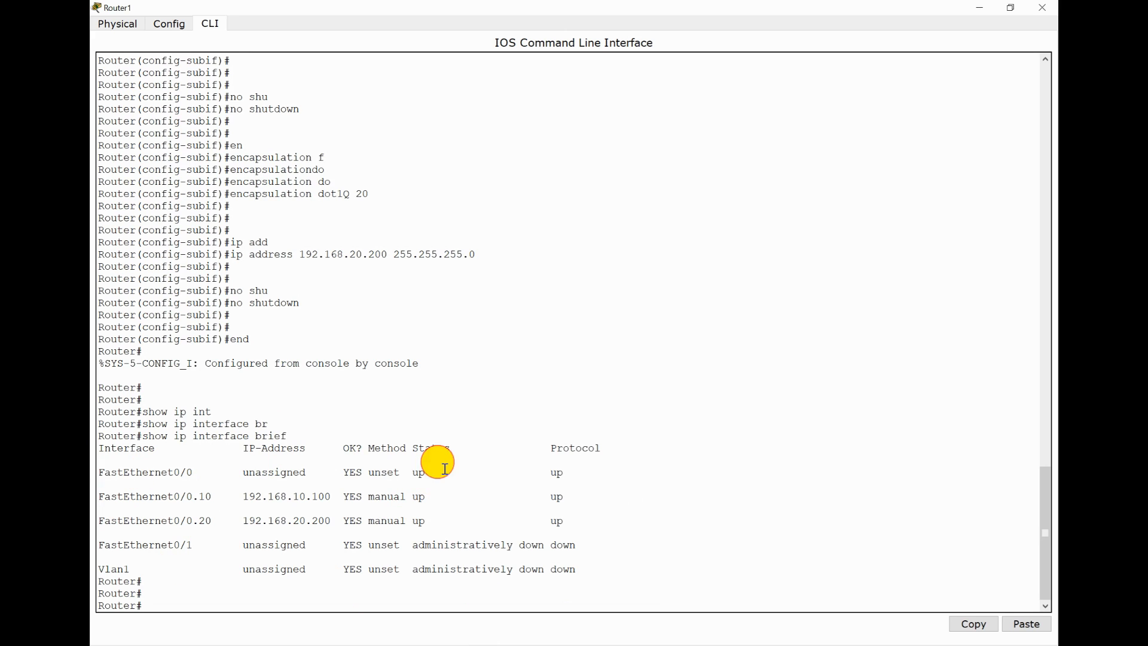
# Switch to the Notepad notes and insert a blank line between the VLAN 10 and VLAN 20 subinterface lines.
pyautogui.hotkey('alt', 'Tab')
pyautogui.click(510, 399)
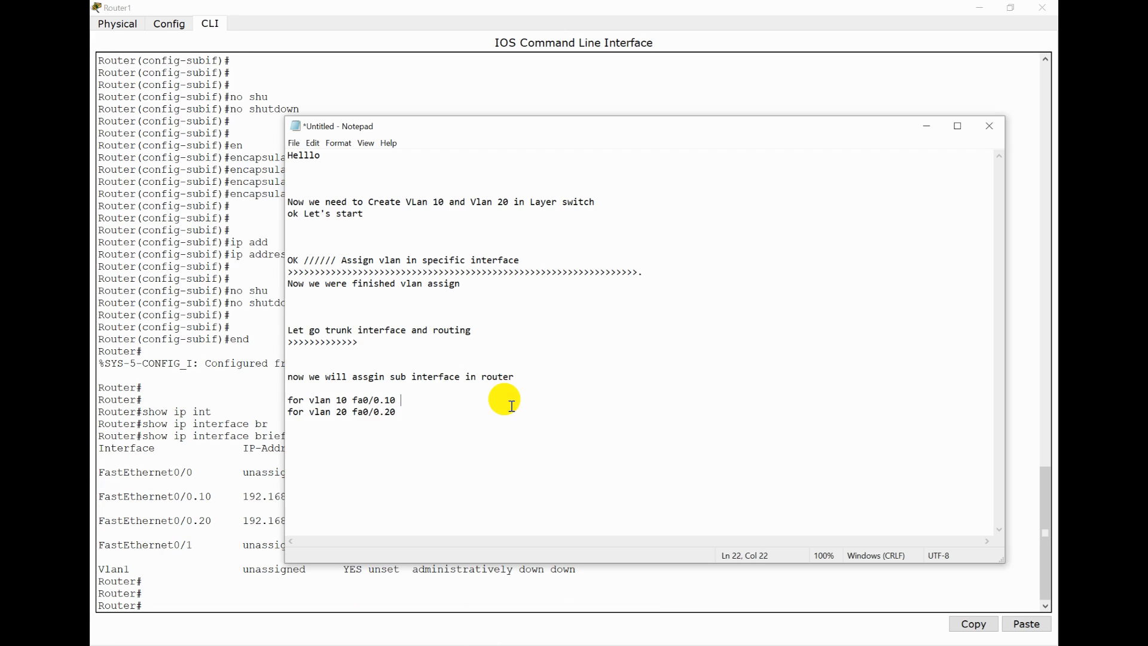
pyautogui.press('Return')
# Add the note "Now we are create sub interface and assign vlan" below the subinterface lines.
pyautogui.click(391, 456)
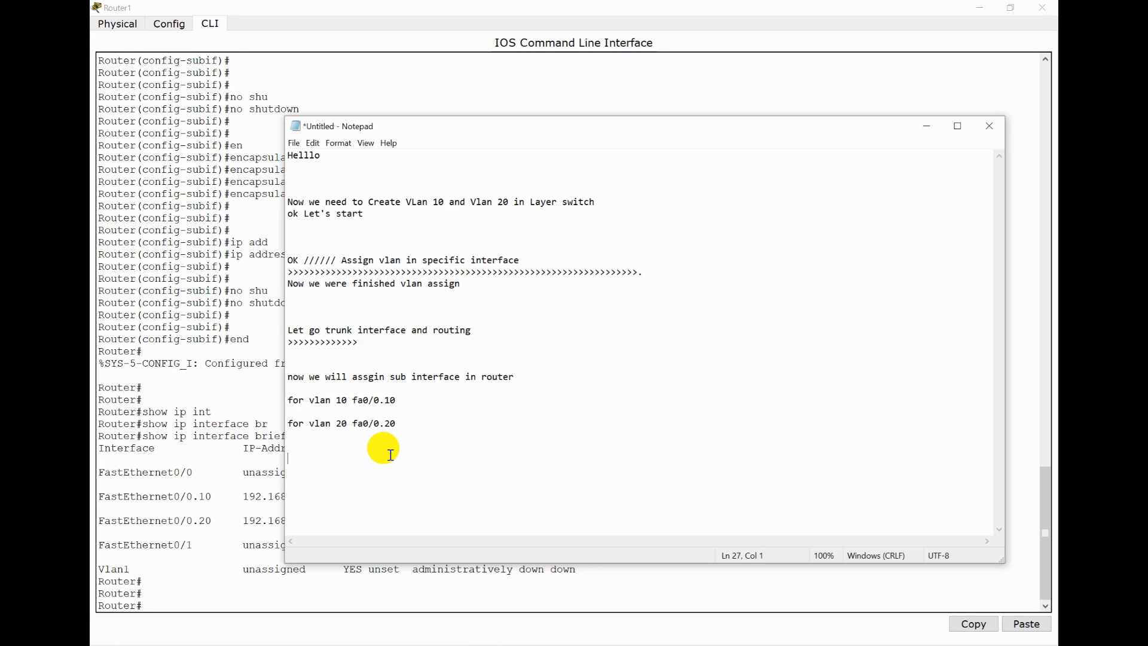
pyautogui.write('Now we are c')
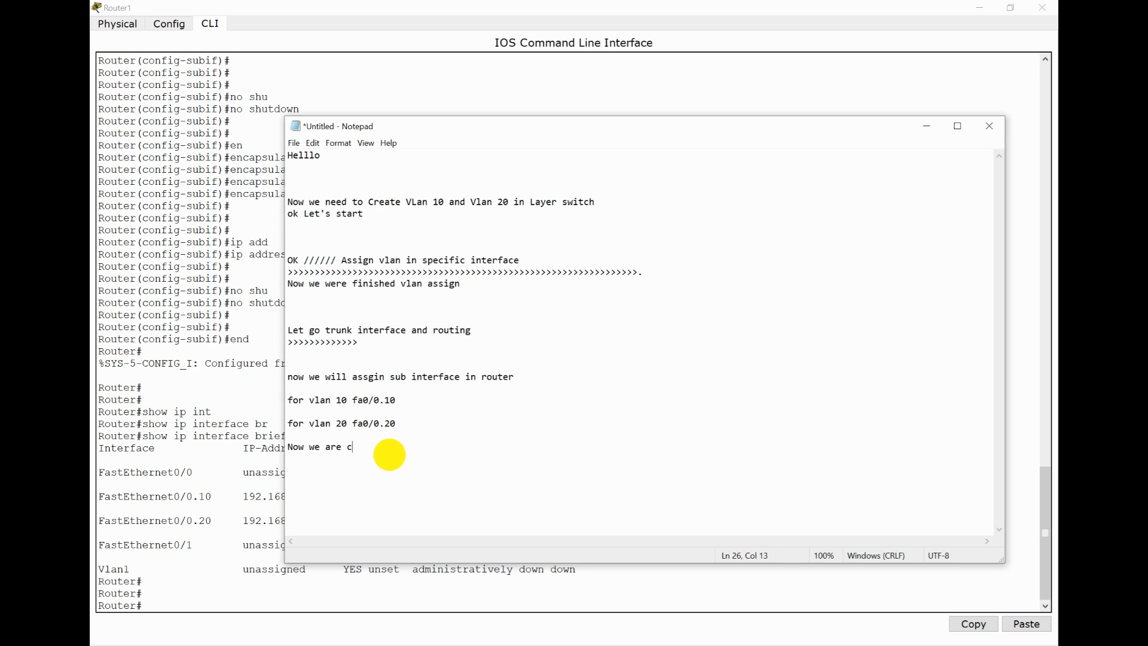
pyautogui.write('reate')
pyautogui.write(' sub in')
pyautogui.write('terface and a')
pyautogui.write('dd')
pyautogui.press('BackSpace')
pyautogui.press('BackSpace')
pyautogui.press('BackSpace')
pyautogui.press('BackSpace')
pyautogui.write('assign vlan ')
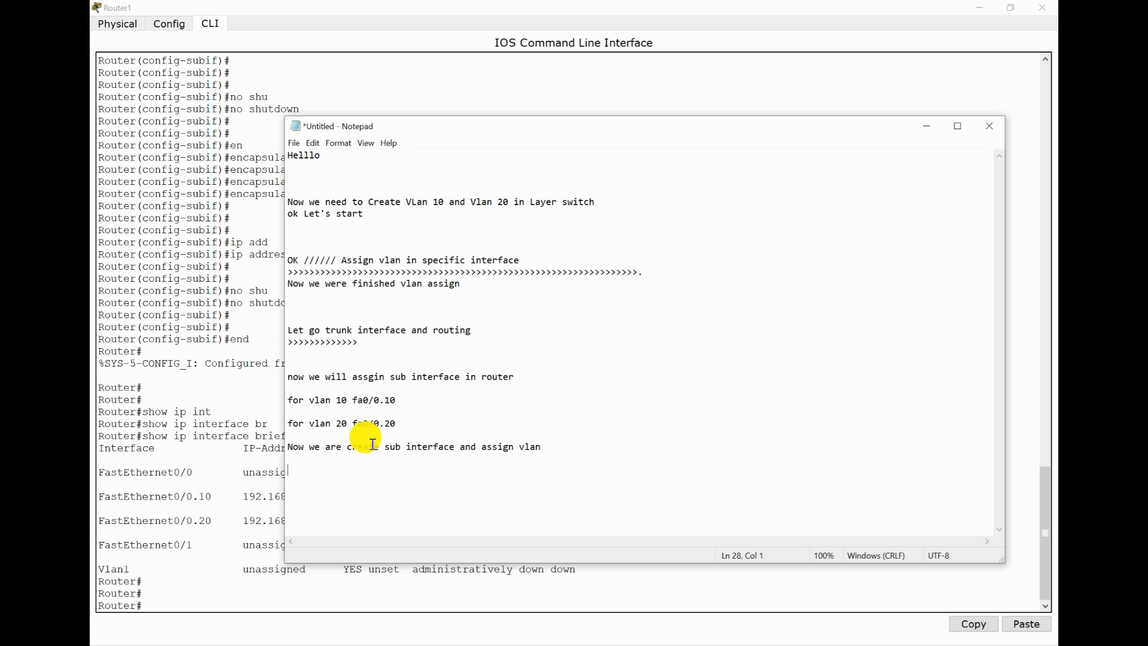
# Add the note "Let go to testing" followed by a separator line of > characters.
pyautogui.write('Let')
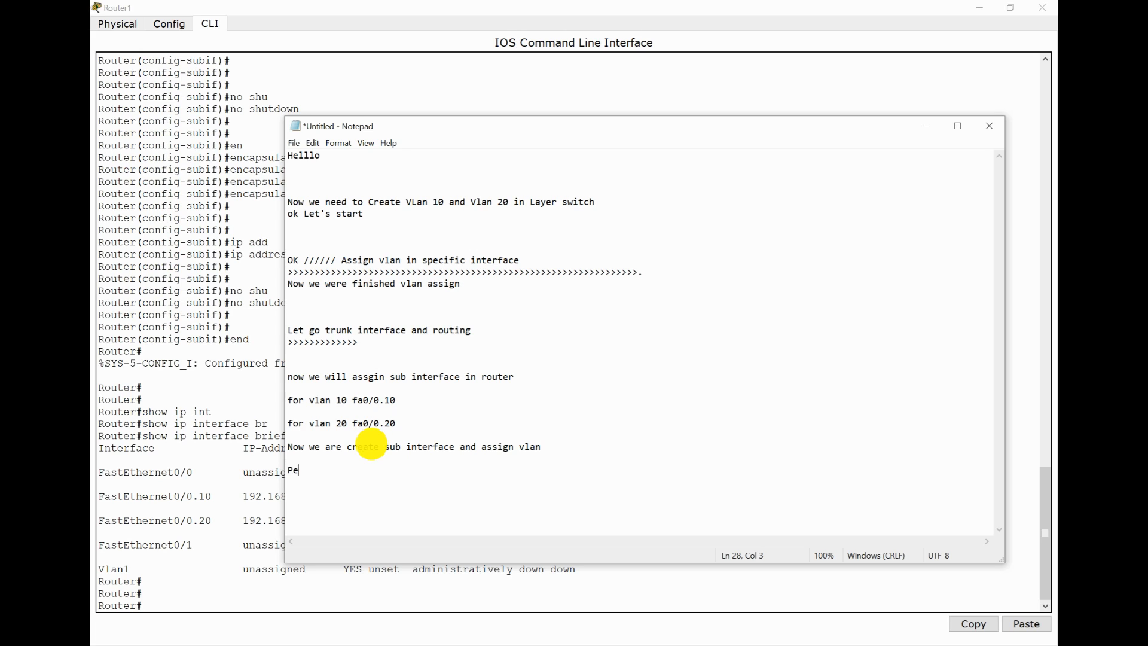
pyautogui.write(' go')
pyautogui.write(' to testing ')
pyautogui.write('>>>>>>>>>>>>>>>>>>>>>>')
pyautogui.press('Return')
# Close the Router1 window and minimize Notepad to return to the Packet Tracer topology.
pyautogui.hotkey('alt', 'Tab')
pyautogui.click(1043, 7)
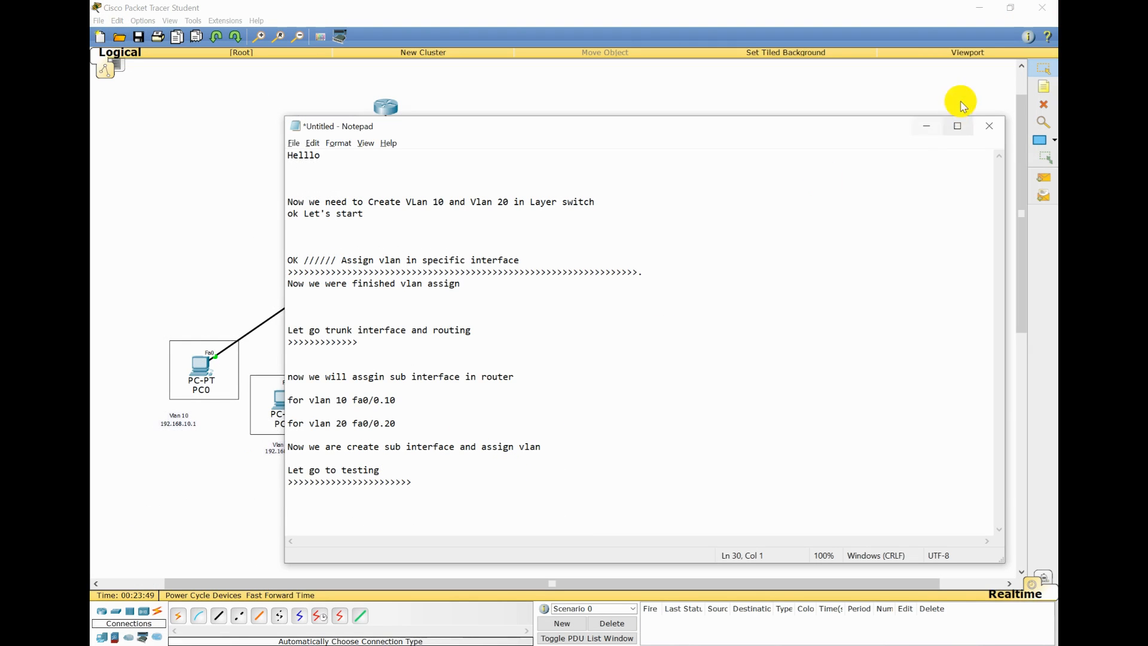
pyautogui.click(921, 131)
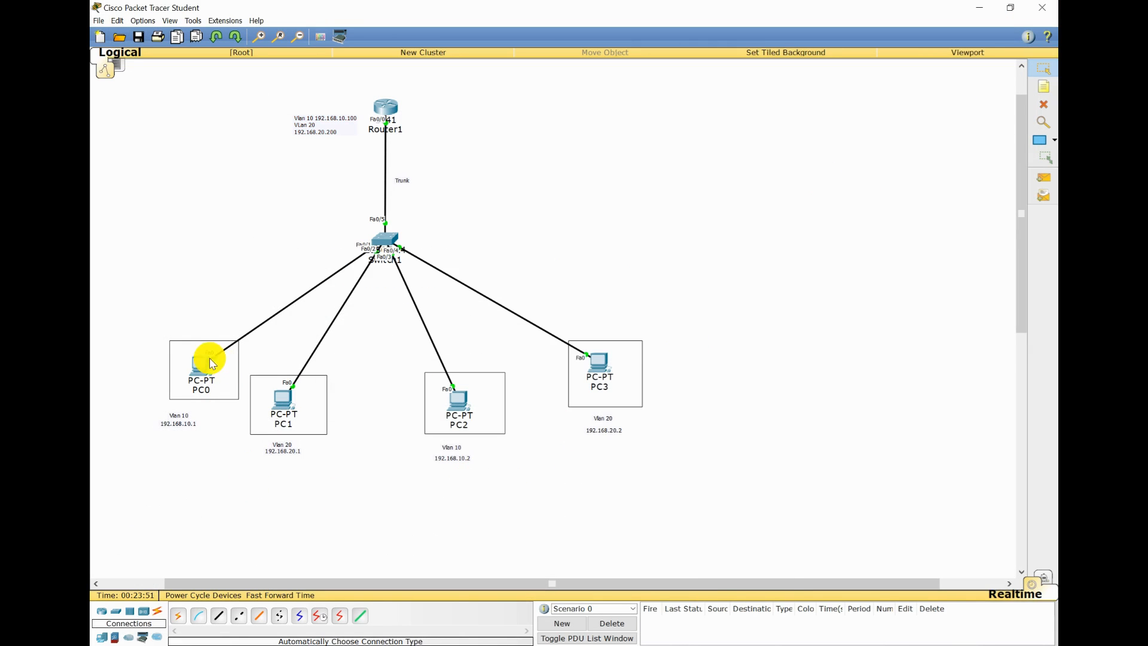
# Check the IP address, subnet mask and default gateway in PC0's IP configuration.
pyautogui.click(207, 359)
pyautogui.click(462, 276)
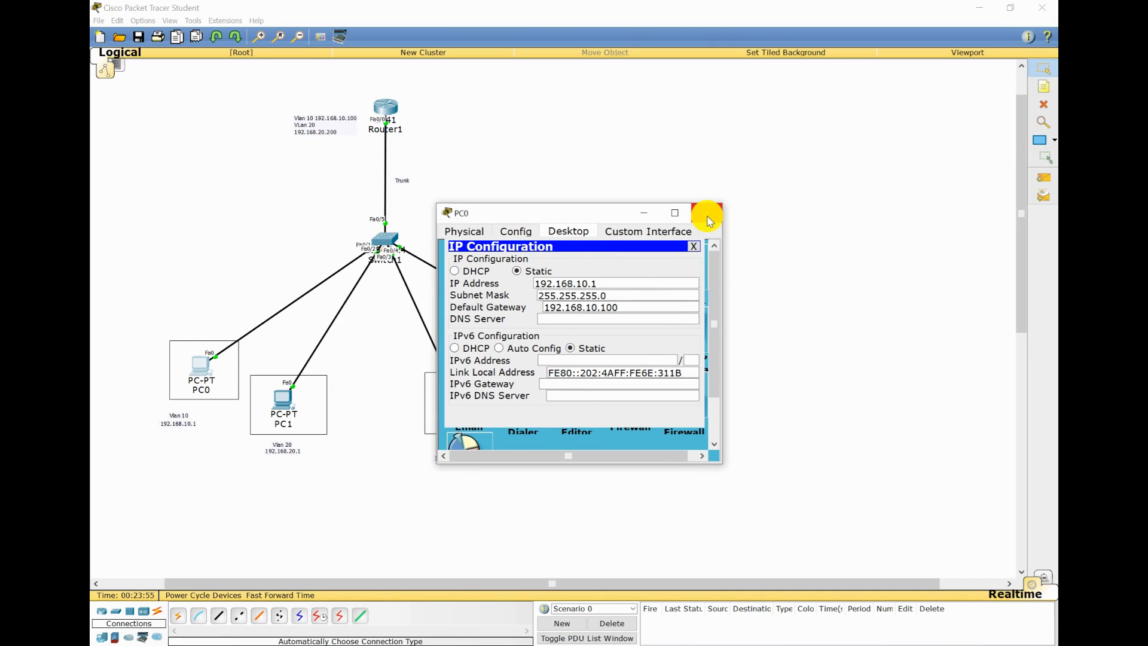
pyautogui.click(706, 213)
# Set PC1's default gateway to 192.168.20.200 in its IP configuration and close its window.
pyautogui.click(279, 400)
pyautogui.click(464, 272)
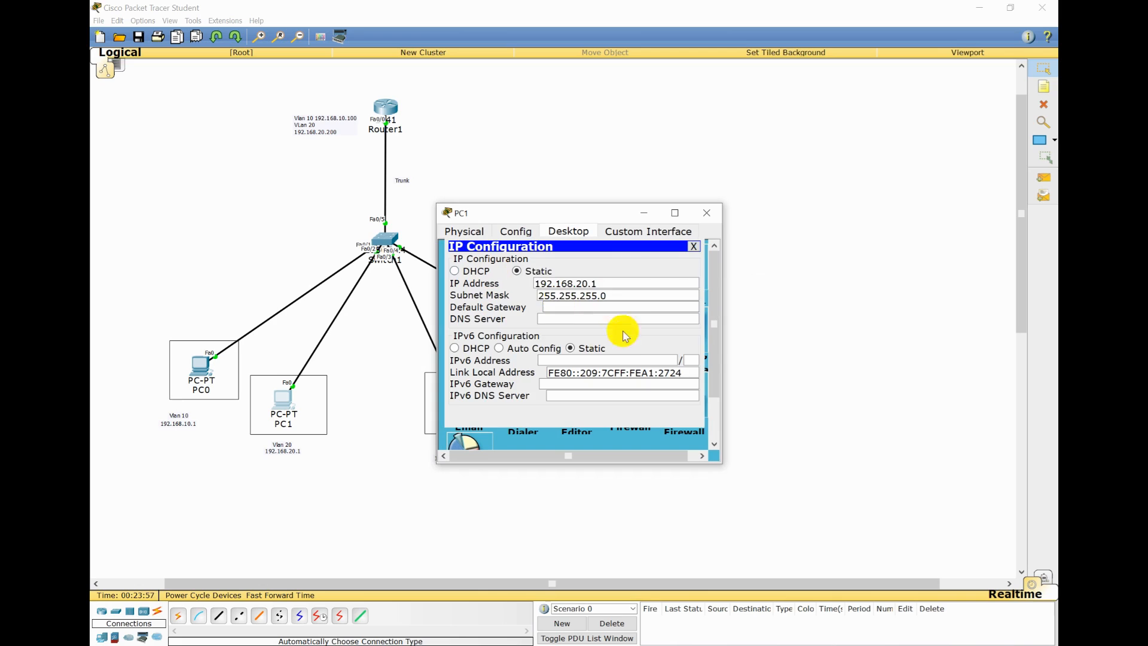
pyautogui.click(582, 309)
pyautogui.write('192')
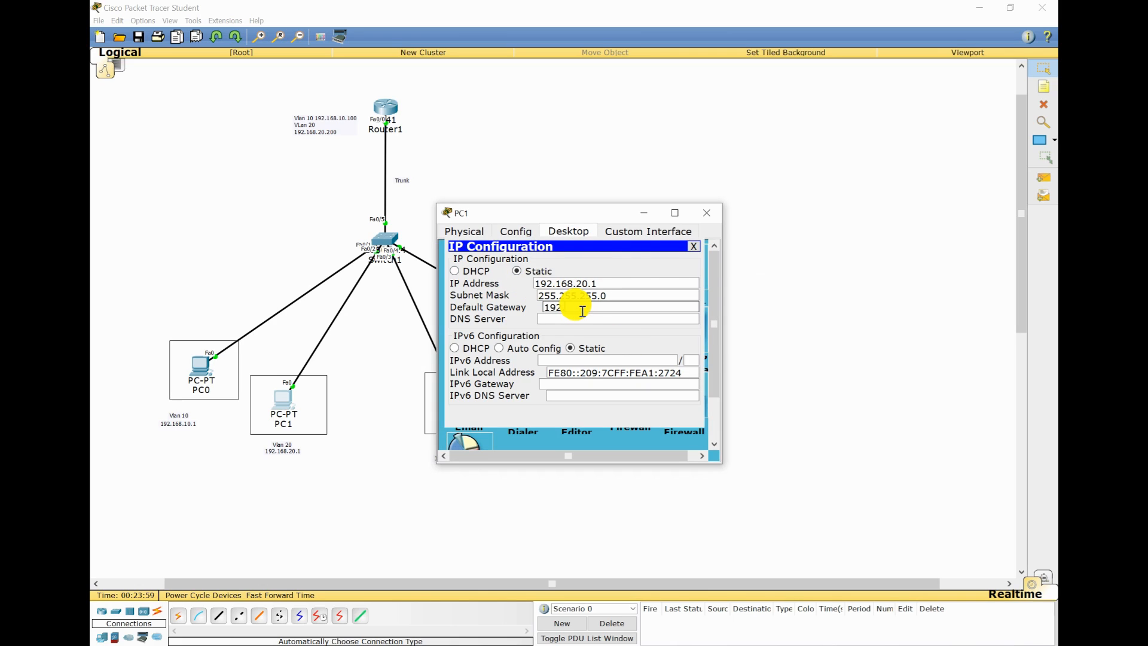
pyautogui.write('.168.20.200')
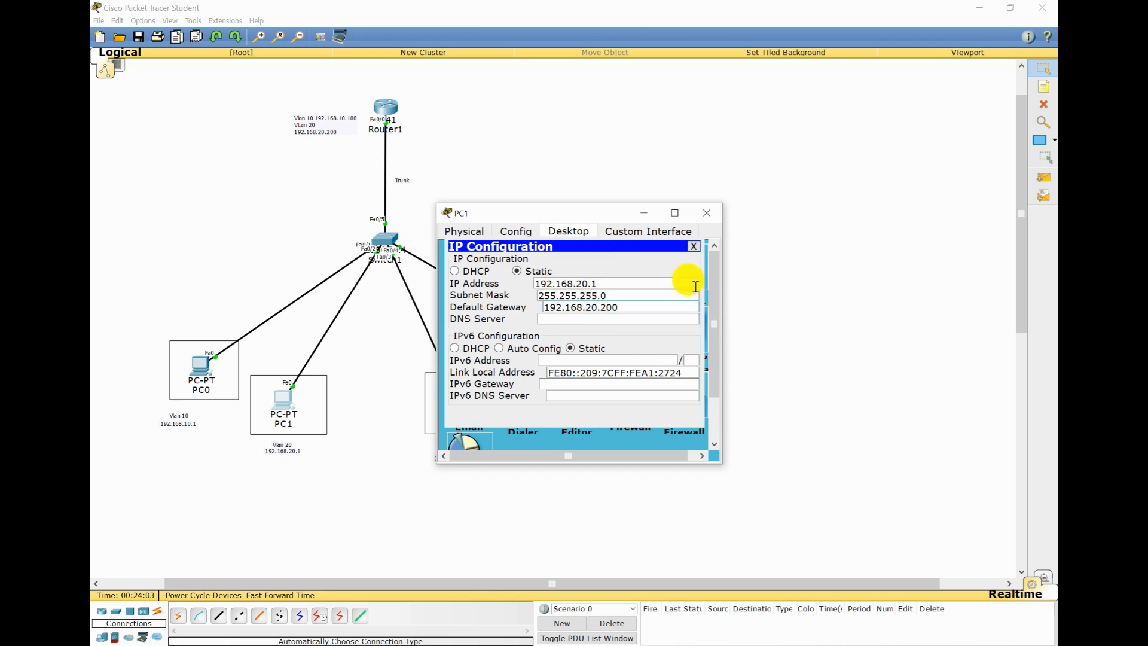
pyautogui.click(707, 213)
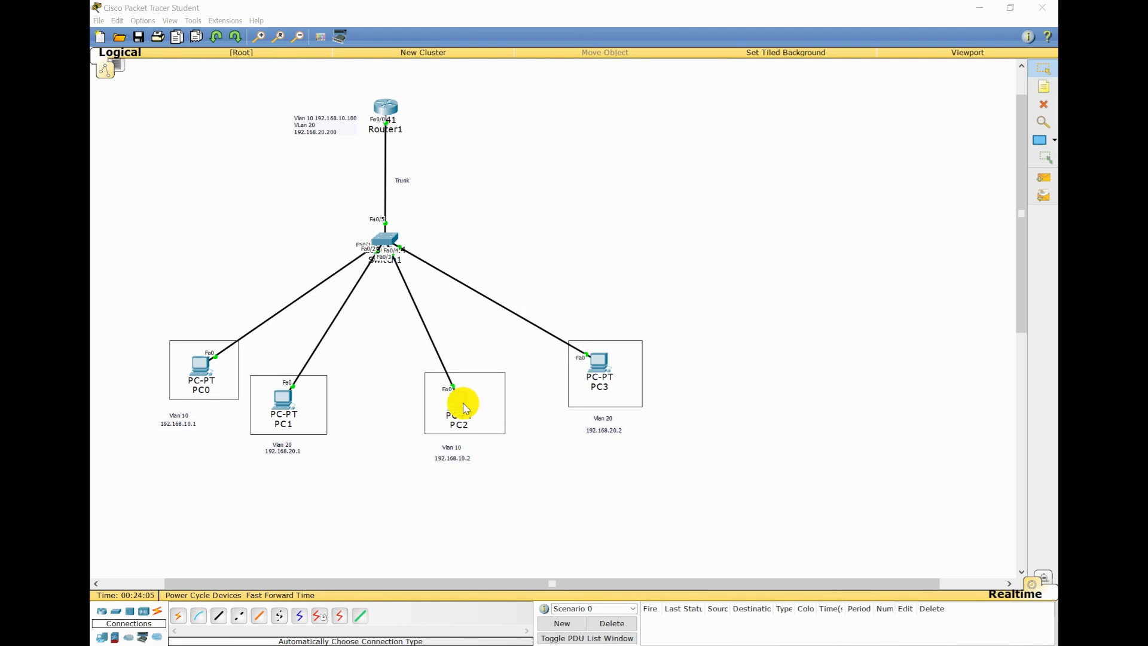
# Set PC2's default gateway to 192.168.10.100 in its IP configuration and close its window.
pyautogui.click(465, 408)
pyautogui.click(464, 259)
pyautogui.click(591, 307)
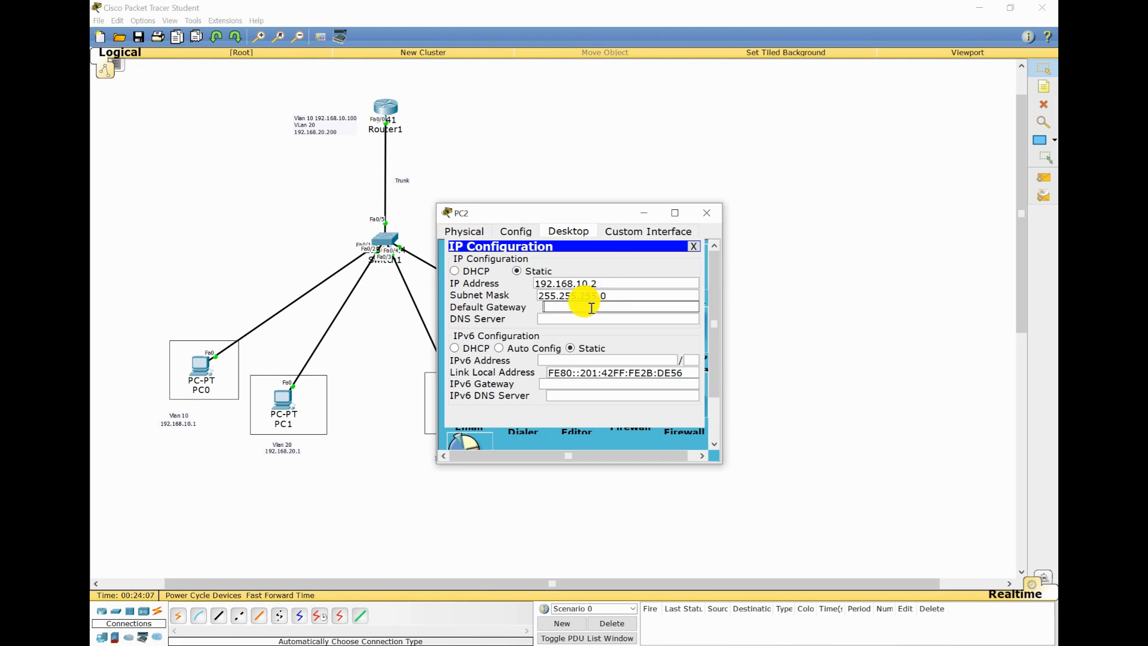
pyautogui.write('192.168.10.100')
pyautogui.click(704, 213)
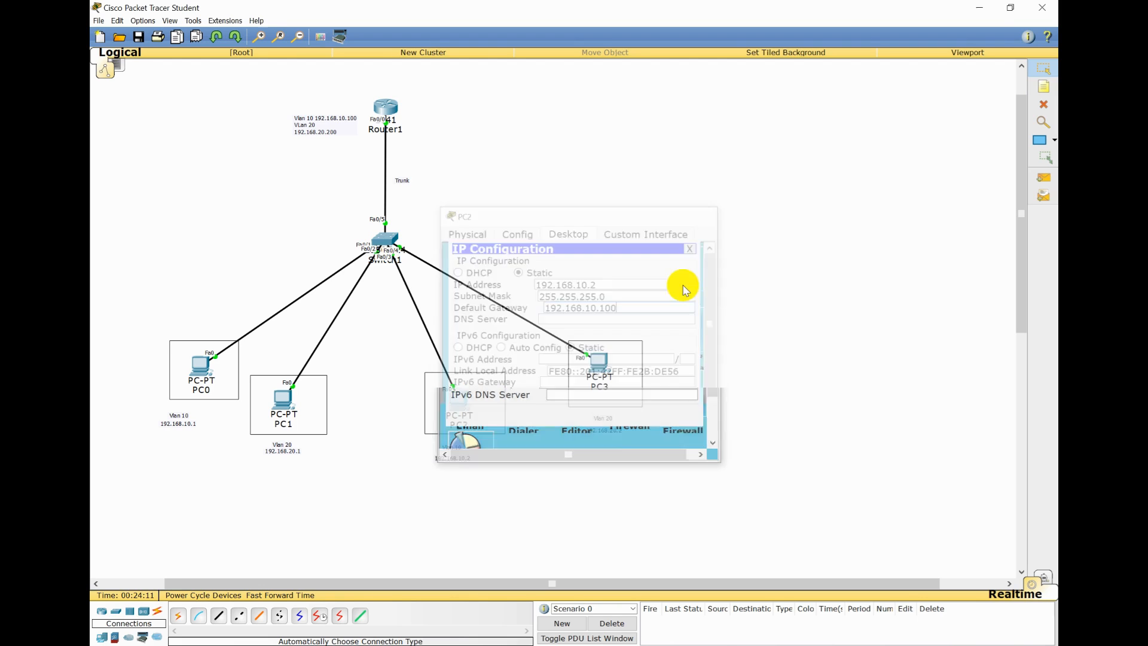
# Check the default gateway in PC3's IP configuration and close its window.
pyautogui.click(596, 358)
pyautogui.click(469, 258)
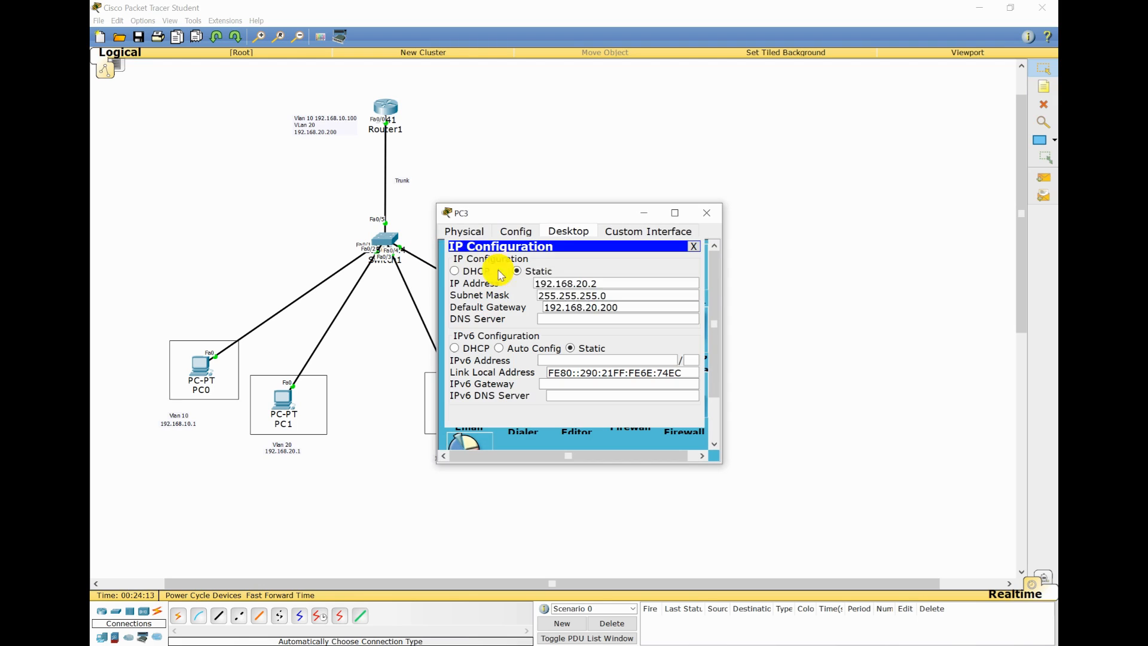
pyautogui.click(601, 307)
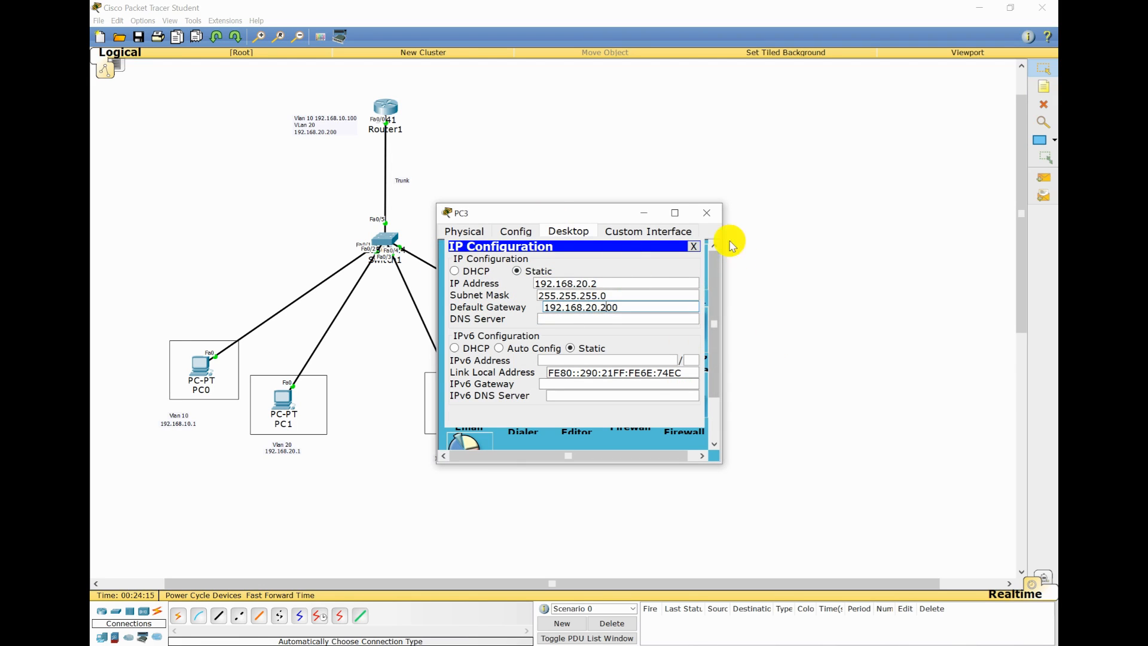
pyautogui.click(706, 213)
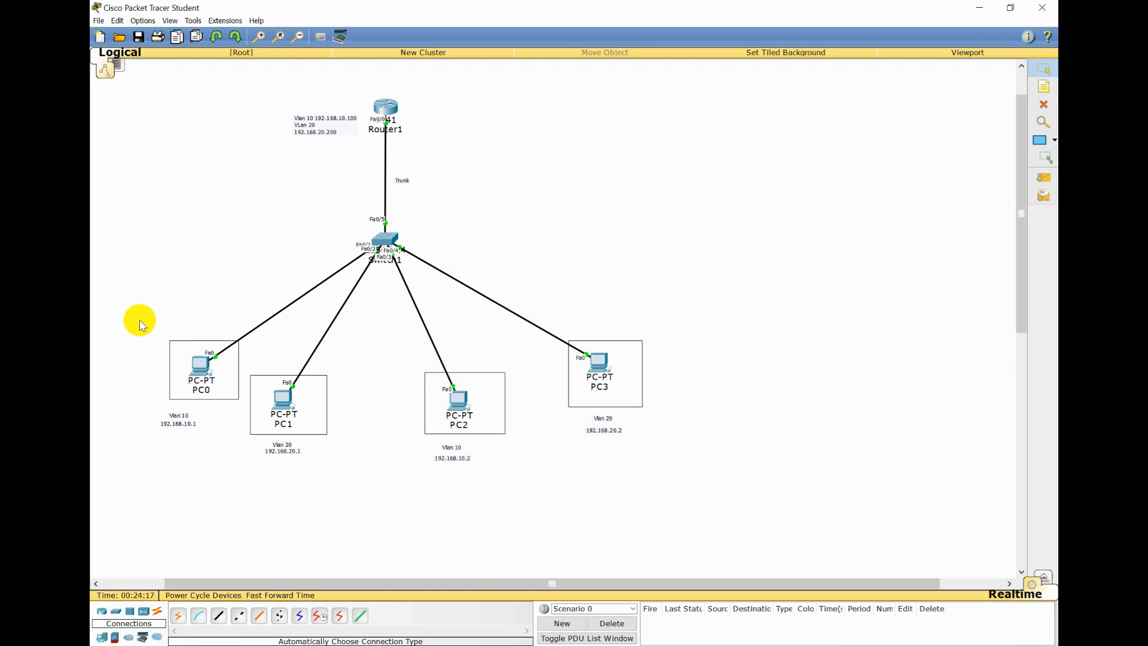
# Ping the VLAN 10 gateway 192.168.10.100 from PC0's command prompt.
pyautogui.click(192, 360)
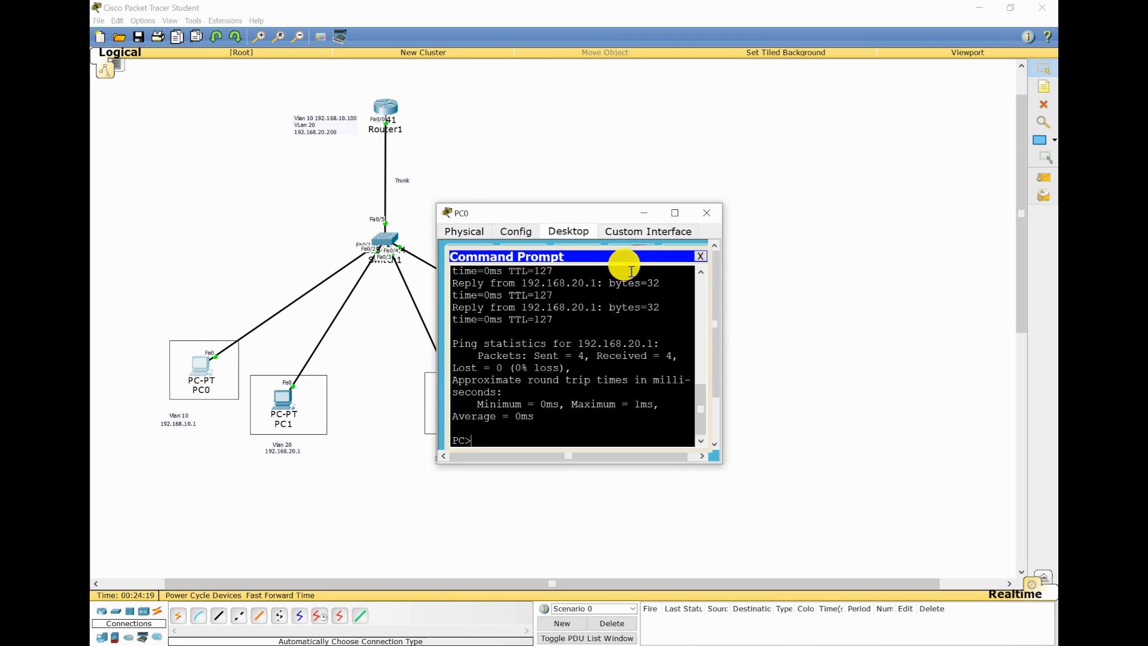
pyautogui.press('Return')
pyautogui.press('Return')
pyautogui.press('Return')
pyautogui.press('Return')
pyautogui.press('Return')
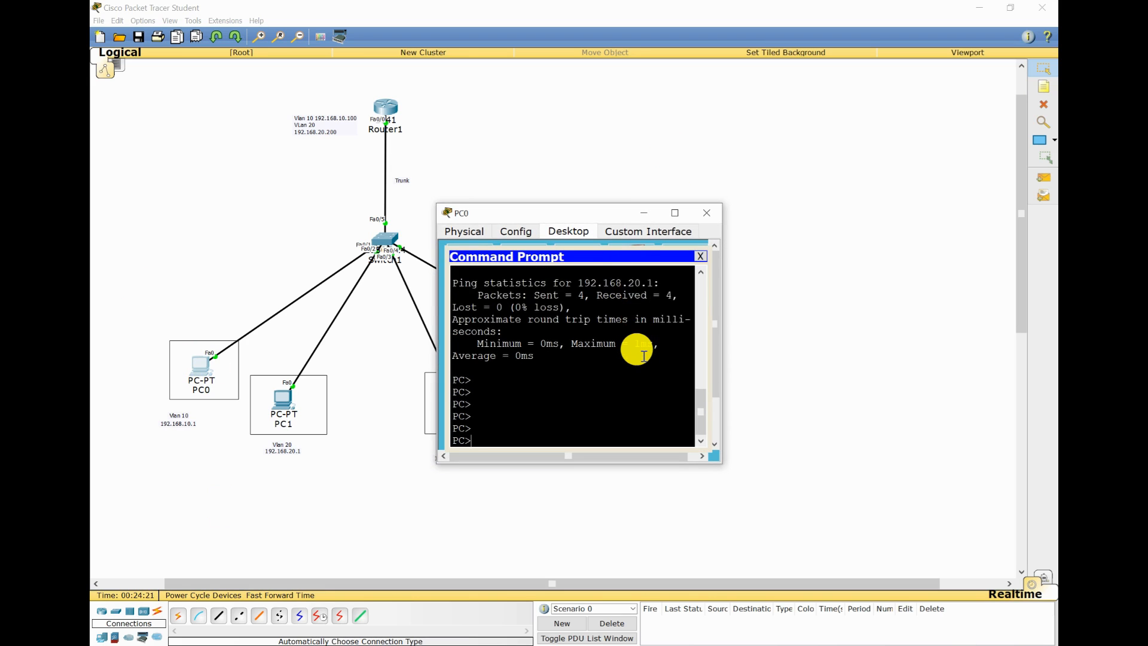
pyautogui.press('Return')
pyautogui.press('Return')
pyautogui.press('Return')
pyautogui.press('Return')
pyautogui.press('Return')
pyautogui.press('Return')
pyautogui.write('ping')
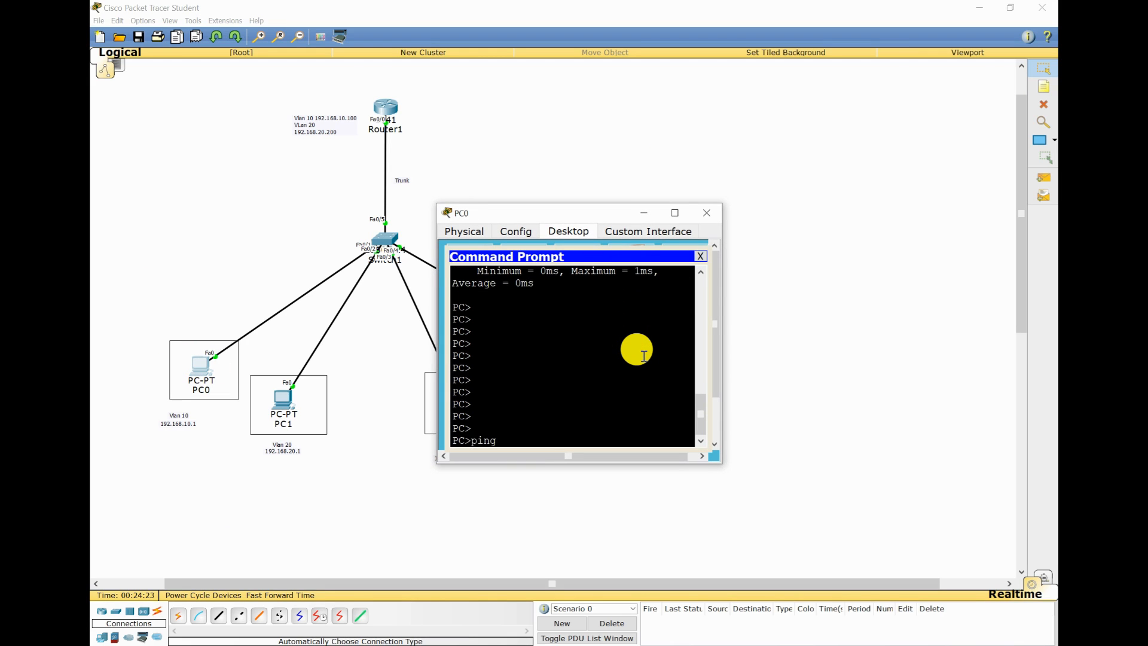
pyautogui.write(' 192.18')
pyautogui.write('168')
pyautogui.press('BackSpace')
pyautogui.press('BackSpace')
pyautogui.press('BackSpace')
pyautogui.write('168.10.1')
pyautogui.press('Return')
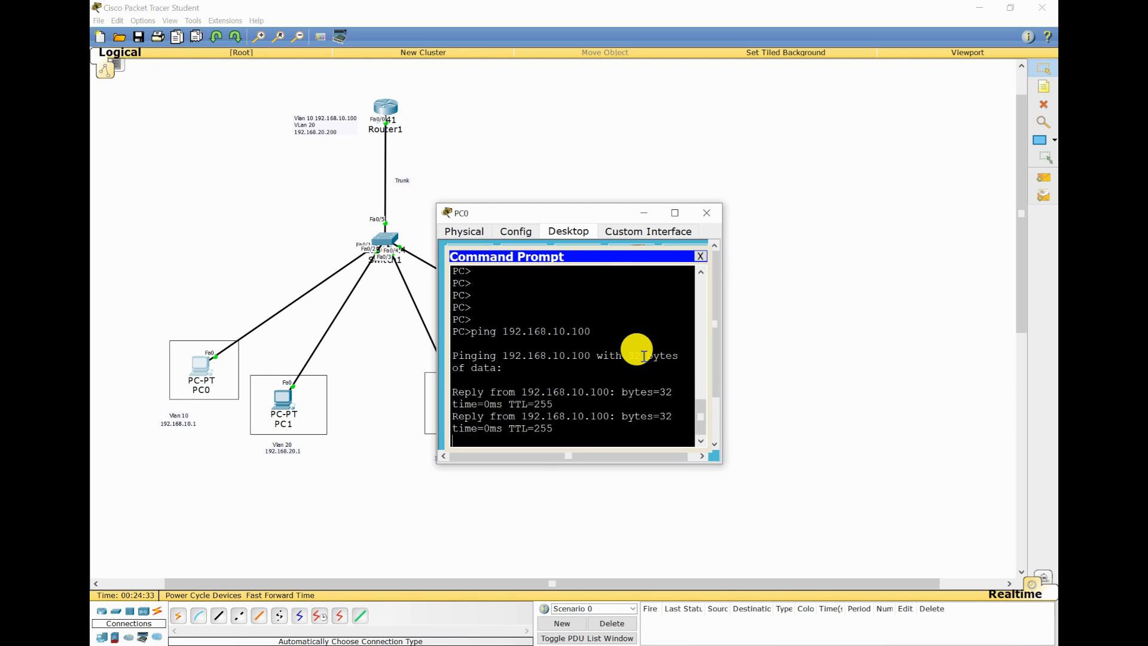
# Maximize PC0's command prompt window, add blank prompt lines and try to clear the screen with cls.
pyautogui.click(675, 213)
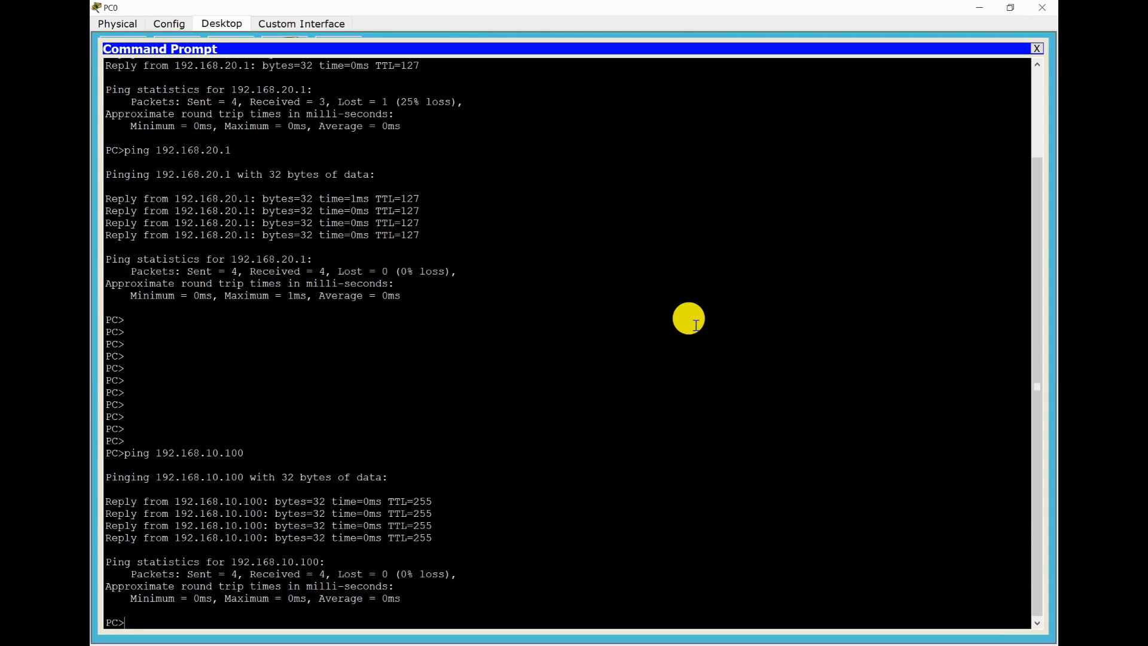
pyautogui.press('Return')
pyautogui.press('Return')
pyautogui.press('Return')
pyautogui.press('Return')
pyautogui.press('Return')
pyautogui.press('Return')
pyautogui.press('Return')
pyautogui.press('Return')
pyautogui.press('Return')
pyautogui.press('Return')
pyautogui.press('Return')
pyautogui.press('Return')
pyautogui.press('Return')
pyautogui.press('Return')
pyautogui.press('Return')
pyautogui.press('Return')
pyautogui.press('Return')
pyautogui.press('Return')
pyautogui.press('Return')
pyautogui.press('Return')
pyautogui.press('Return')
pyautogui.press('Return')
pyautogui.press('Return')
pyautogui.press('Return')
pyautogui.press('Return')
pyautogui.press('Return')
pyautogui.press('Return')
pyautogui.press('Return')
pyautogui.press('Return')
pyautogui.press('Return')
pyautogui.press('Return')
pyautogui.press('Return')
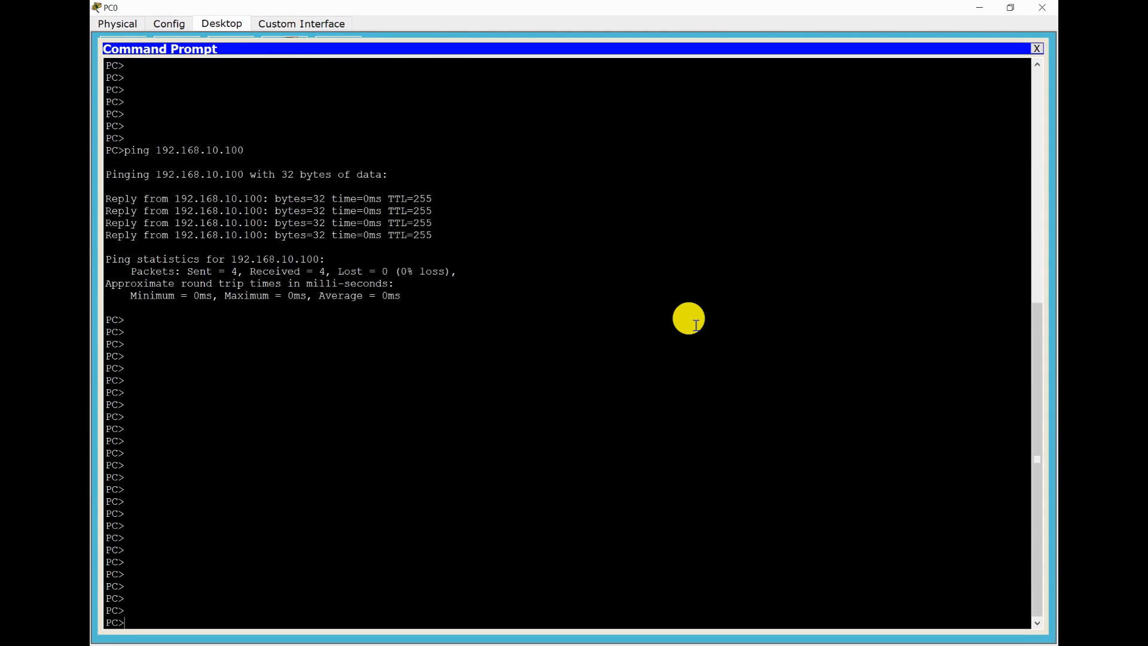
pyautogui.write('cls')
pyautogui.press('Return')
pyautogui.press('Return')
pyautogui.press('Return')
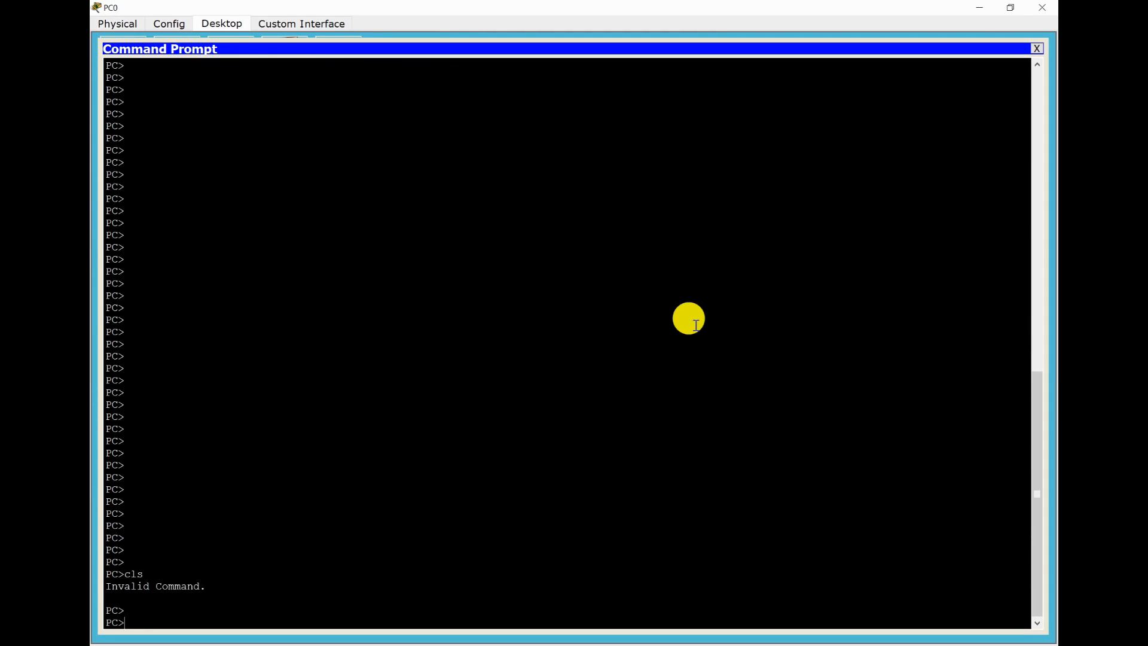
# Ping the VLAN 20 gateway 192.168.20.200 from PC0.
pyautogui.write('ping 19')
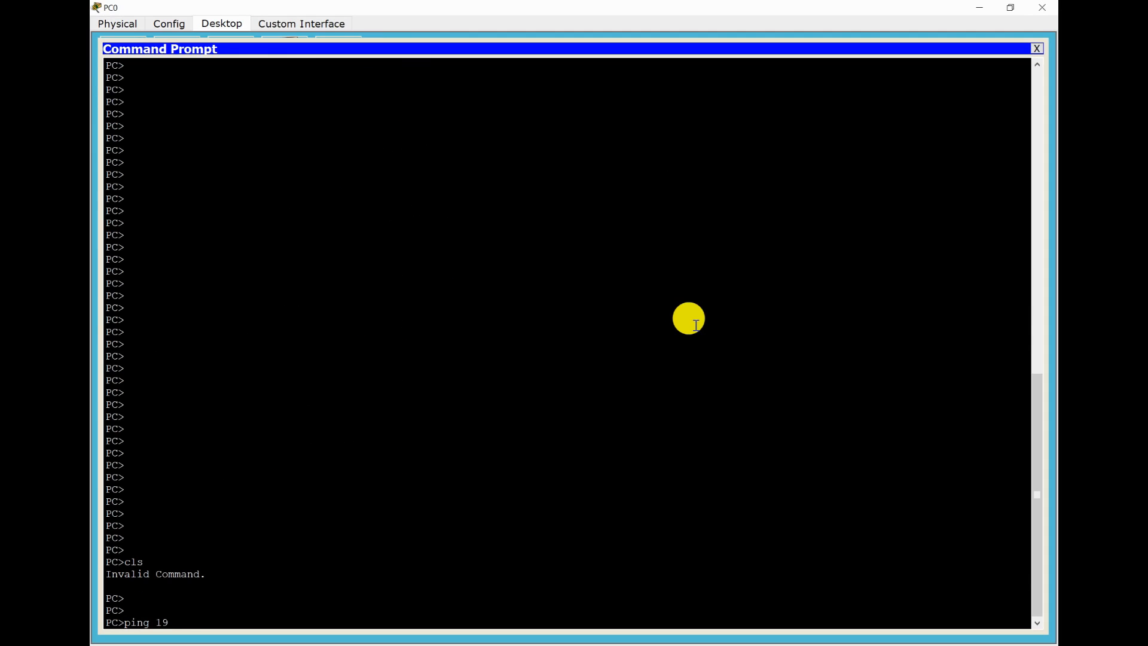
pyautogui.write('2.168.20.200')
pyautogui.press('Return')
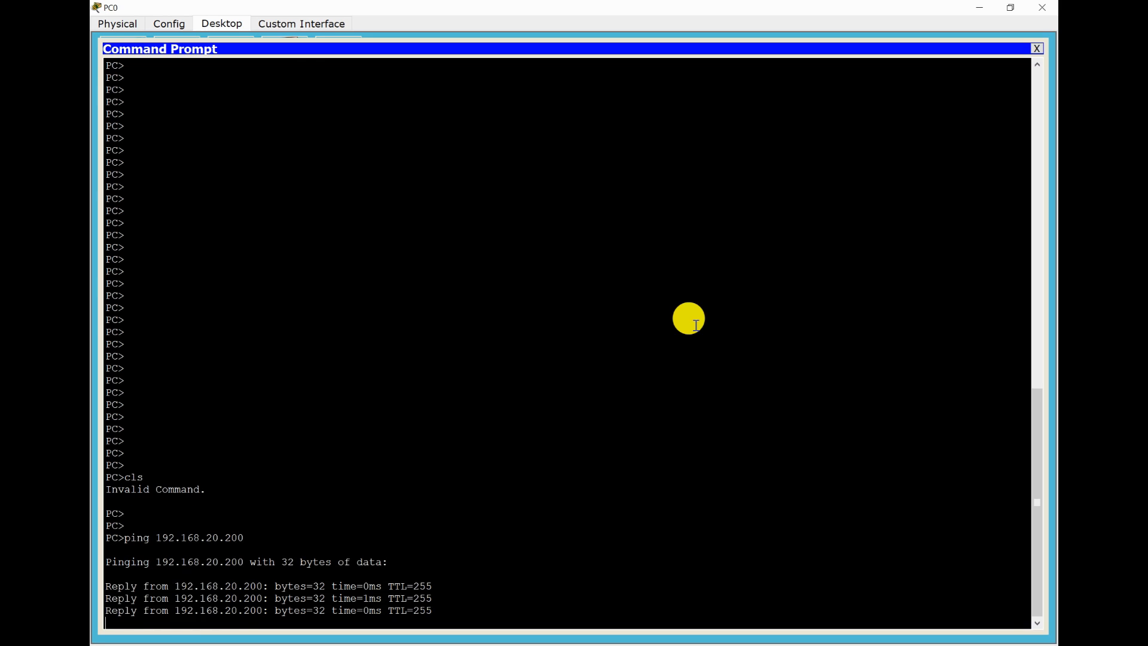
pyautogui.press('Return')
# Ping PC1 at 192.168.20.1 from PC0 to test routing between the VLANs.
pyautogui.press('Up')
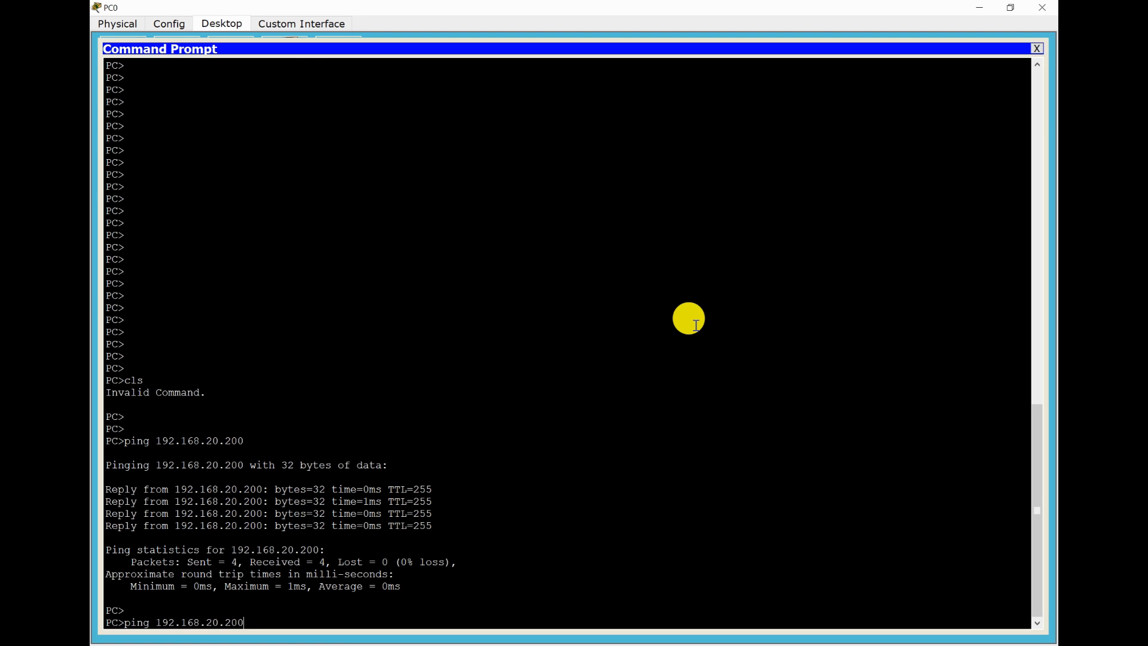
pyautogui.press('BackSpace')
pyautogui.press('BackSpace')
pyautogui.press('BackSpace')
pyautogui.press('Return')
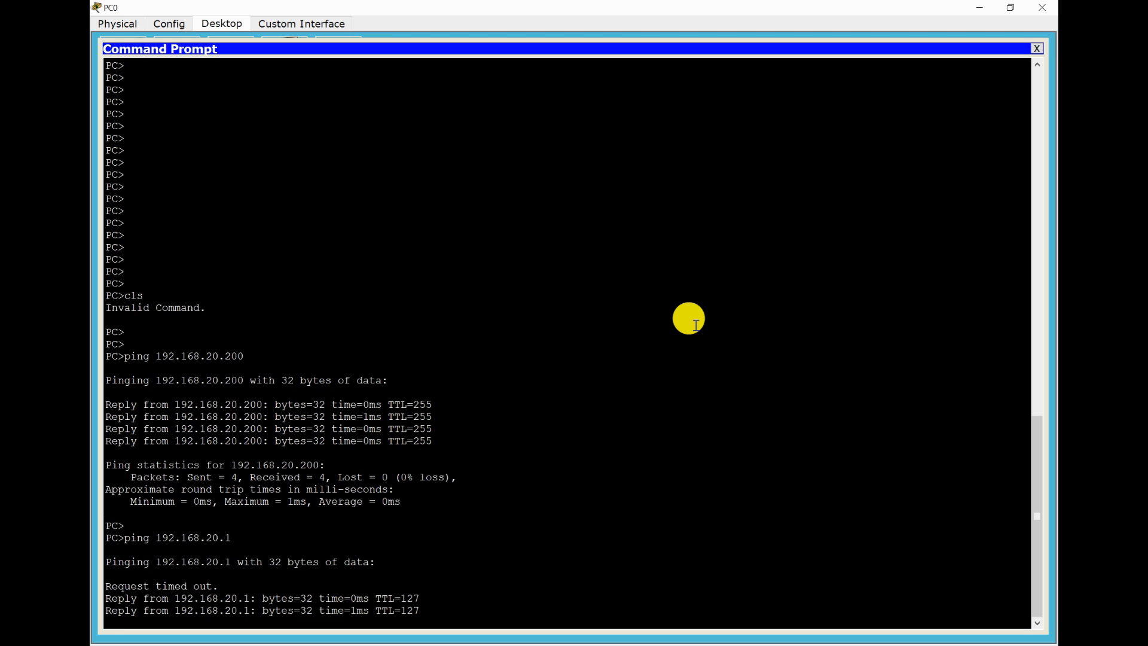
# Ping PC3 at 192.168.20.2 from PC0 twice.
pyautogui.press('Up')
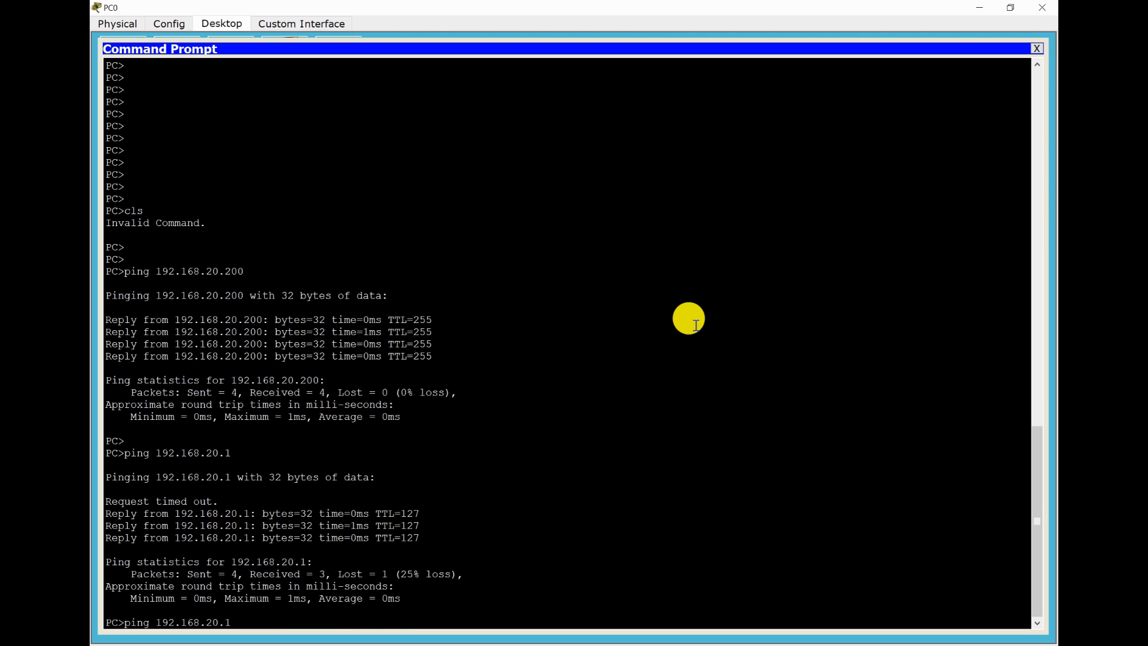
pyautogui.press('BackSpace')
pyautogui.write('2')
pyautogui.press('Return')
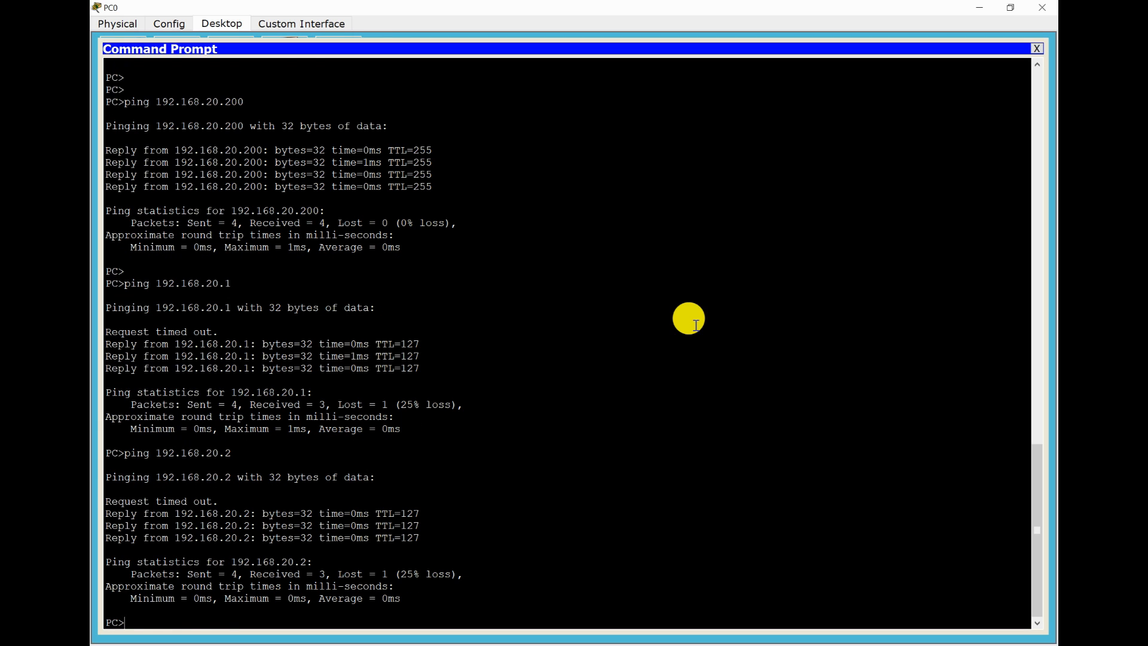
pyautogui.press('Up')
pyautogui.press('Return')
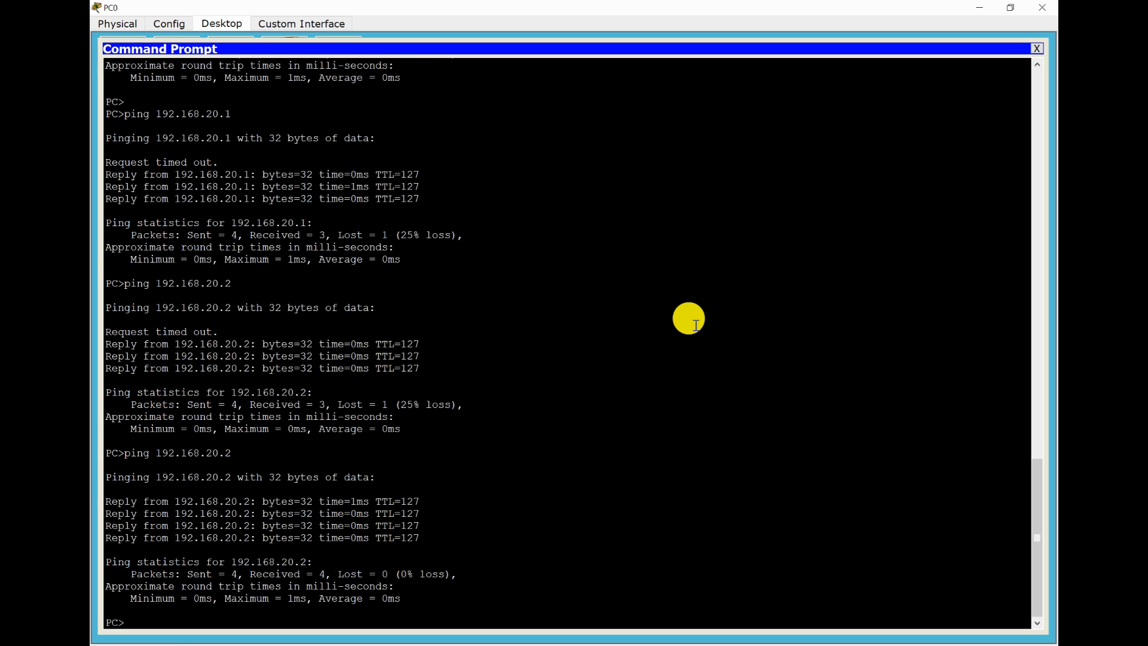
# Repeat the ping to 192.168.20.1 from PC0 and close PC0's window.
pyautogui.press('Up')
pyautogui.press('BackSpace')
pyautogui.write('192.168.20.1')
pyautogui.press('Return')
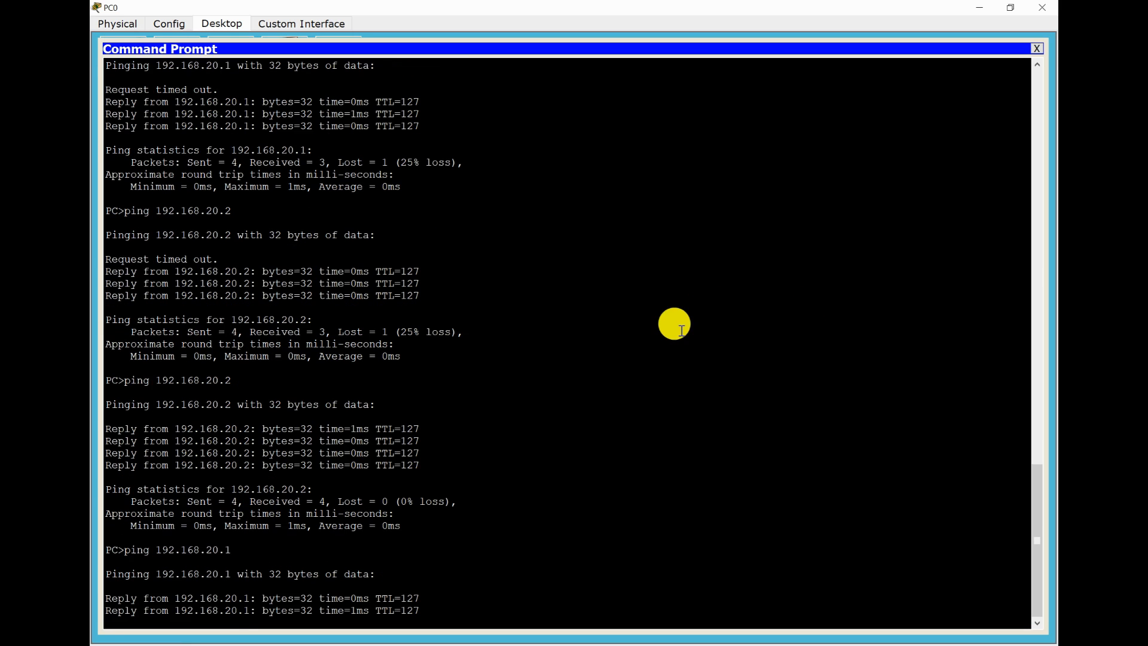
pyautogui.click(1052, 11)
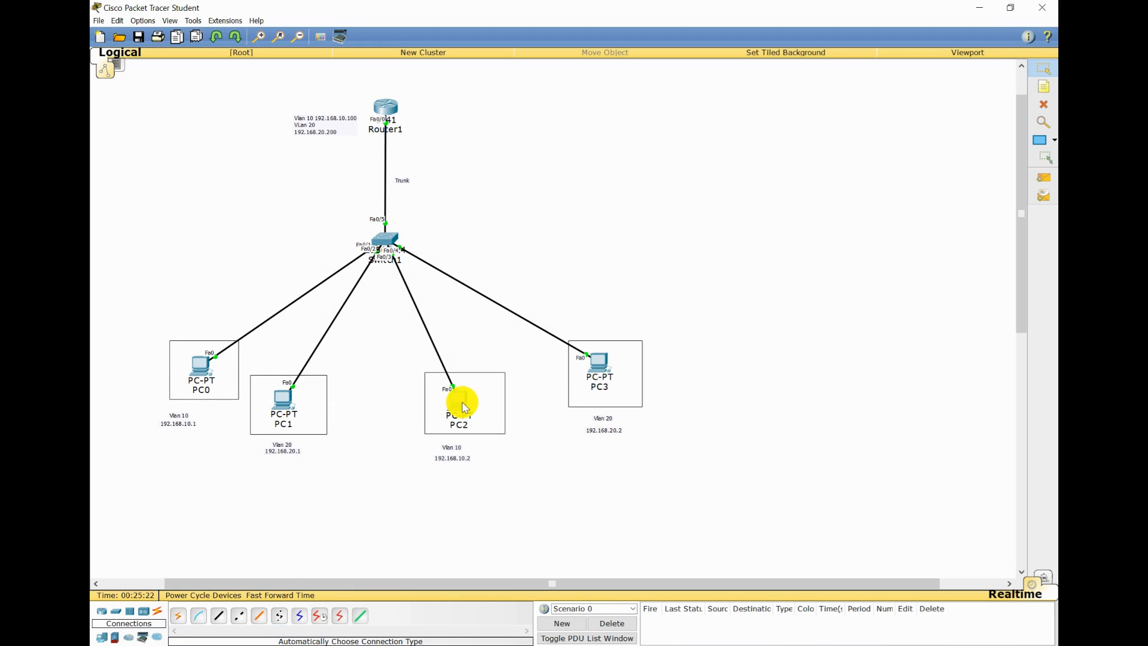
# Open PC3's Command Prompt and enlarge the window to full size.
pyautogui.click(465, 407)
pyautogui.click(707, 214)
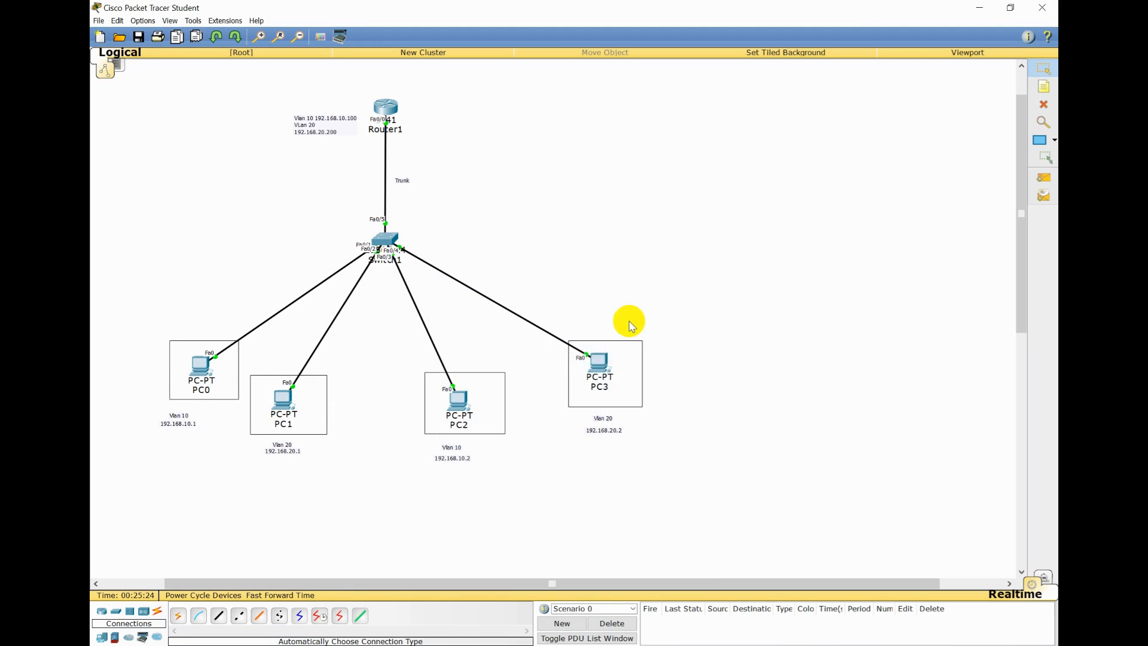
pyautogui.click(611, 383)
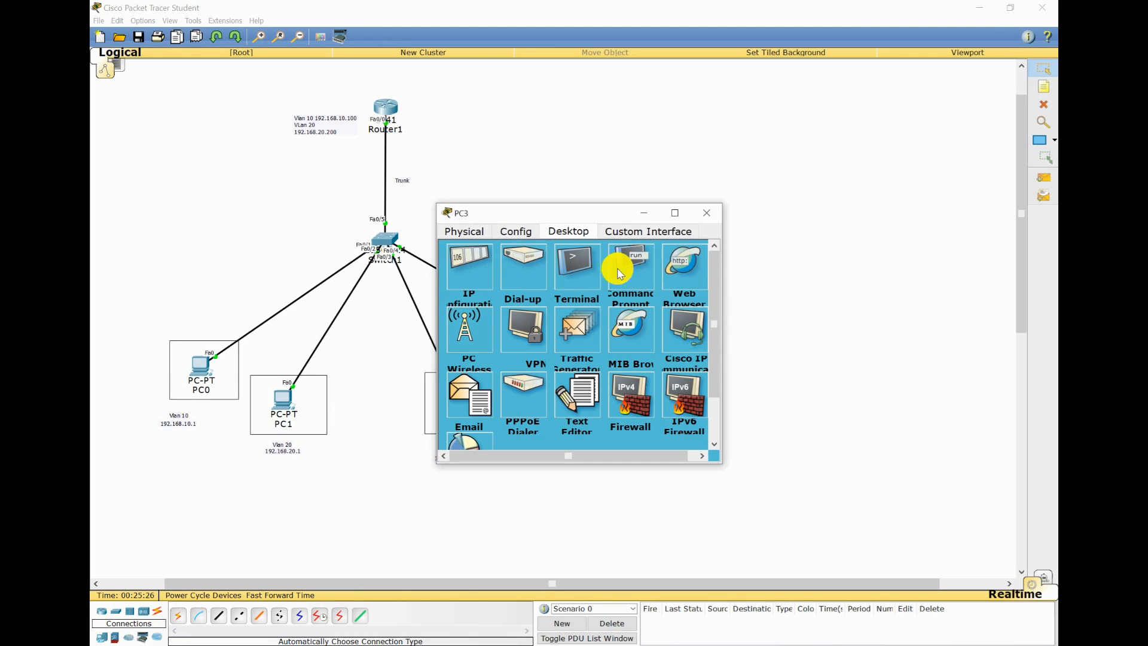
pyautogui.click(619, 273)
pyautogui.click(674, 213)
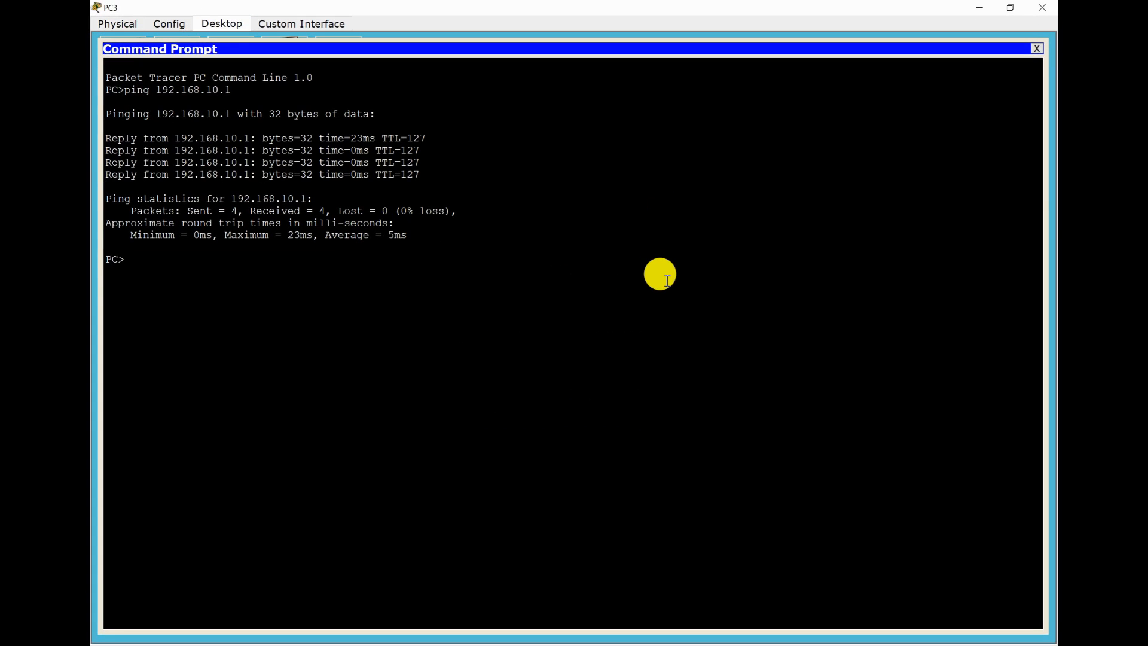
# Ping the VLAN 10 gateway 192.168.10.100 from PC3.
pyautogui.press('Return')
pyautogui.press('Return')
pyautogui.press('Return')
pyautogui.press('Return')
pyautogui.press('Return')
pyautogui.press('Return')
pyautogui.press('Return')
pyautogui.press('Return')
pyautogui.press('Return')
pyautogui.press('Return')
pyautogui.press('Return')
pyautogui.press('Return')
pyautogui.press('Return')
pyautogui.press('Return')
pyautogui.write('pin')
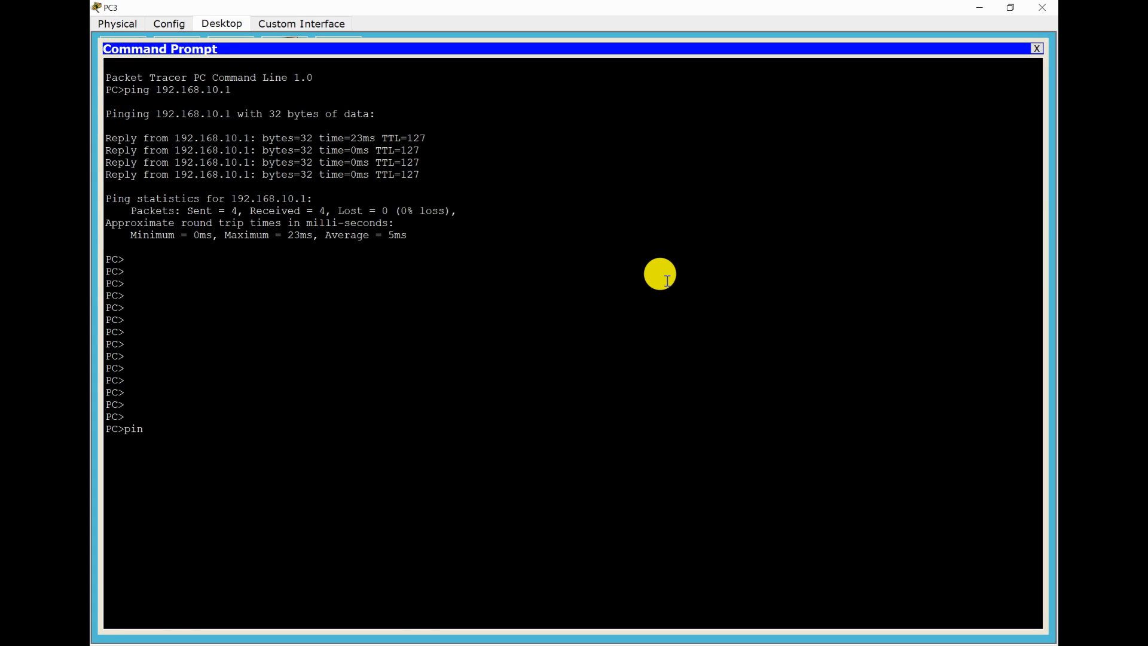
pyautogui.write('g 192.168.10.100')
pyautogui.press('Return')
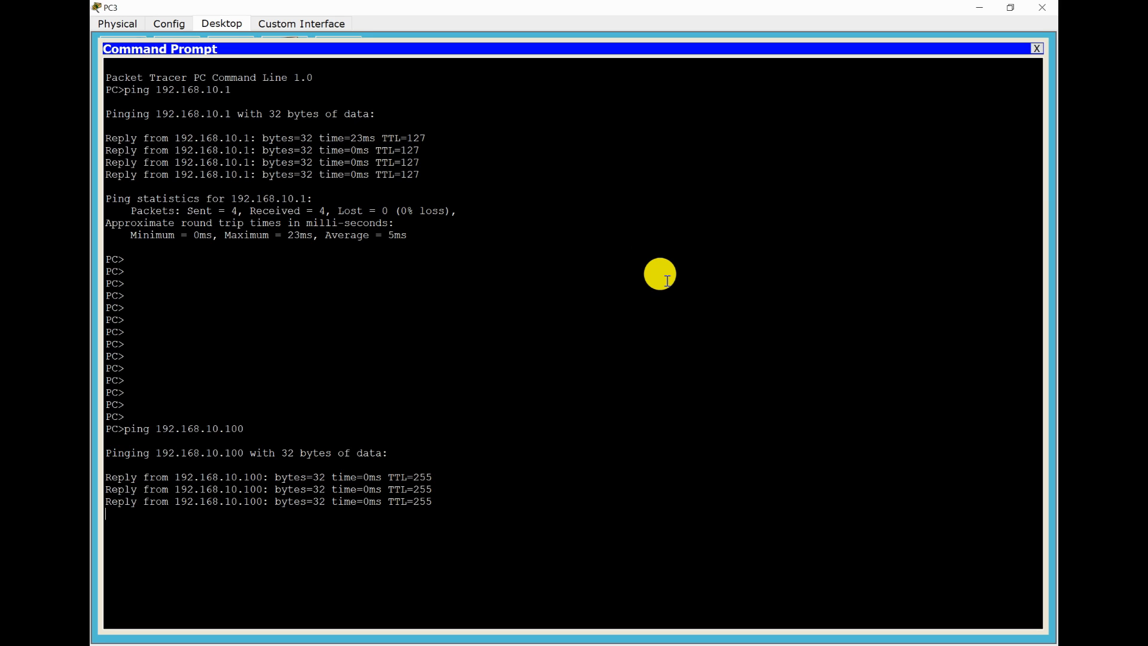
# Ping PC0 at 192.168.10.1 from PC3 to test routing from VLAN 20 to VLAN 10.
pyautogui.press('Return')
pyautogui.press('Return')
pyautogui.press('Return')
pyautogui.press('Return')
pyautogui.press('Return')
pyautogui.press('Return')
pyautogui.press('Return')
pyautogui.press('Return')
pyautogui.press('Return')
pyautogui.press('Return')
pyautogui.press('Return')
pyautogui.press('Return')
pyautogui.press('Return')
pyautogui.press('Return')
pyautogui.press('Return')
pyautogui.press('Return')
pyautogui.press('Return')
pyautogui.press('Return')
pyautogui.press('Return')
pyautogui.press('Return')
pyautogui.press('Return')
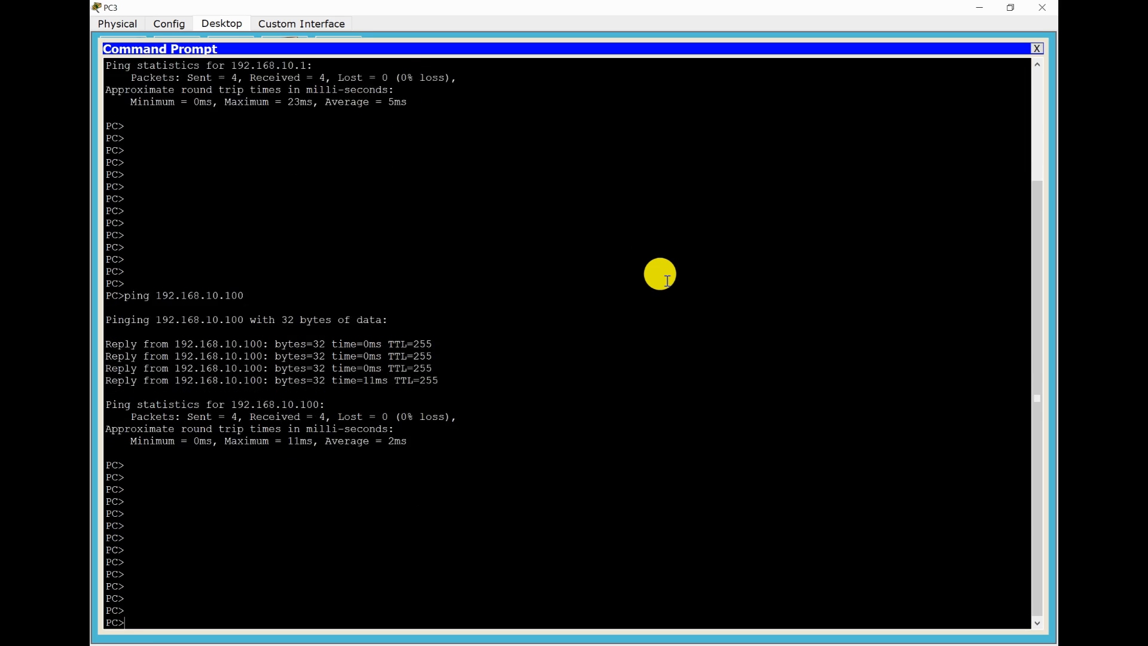
pyautogui.write('ping 1')
pyautogui.write('9.168.')
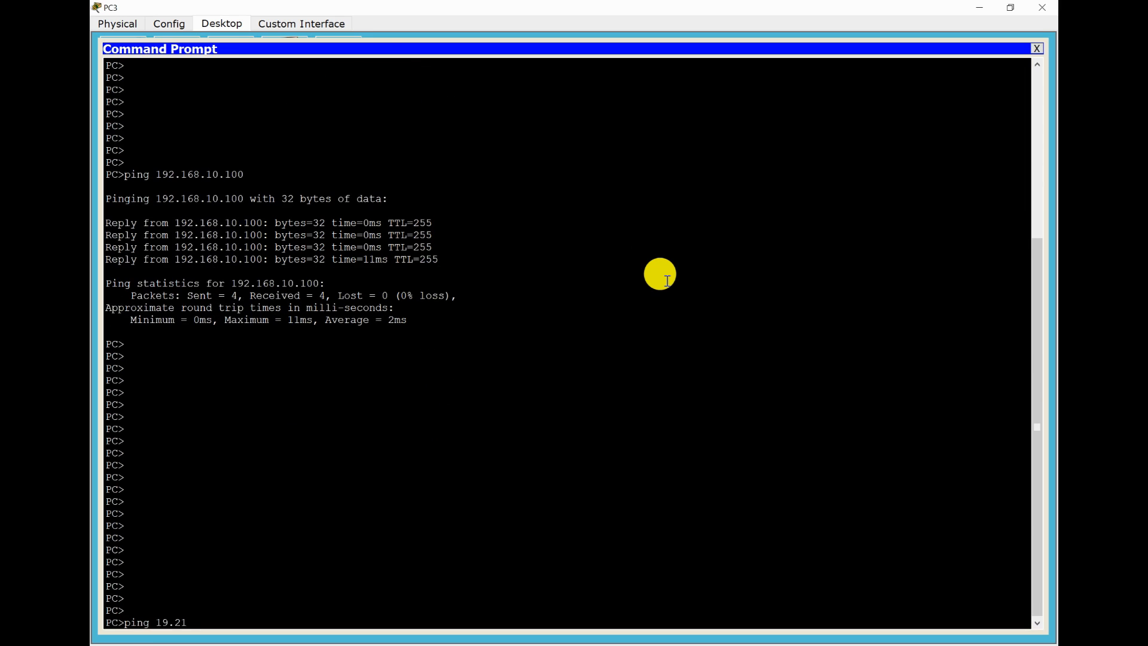
pyautogui.press('BackSpace')
pyautogui.press('BackSpace')
pyautogui.press('BackSpace')
pyautogui.press('BackSpace')
pyautogui.press('BackSpace')
pyautogui.write('2.168.10.1')
pyautogui.press('Return')
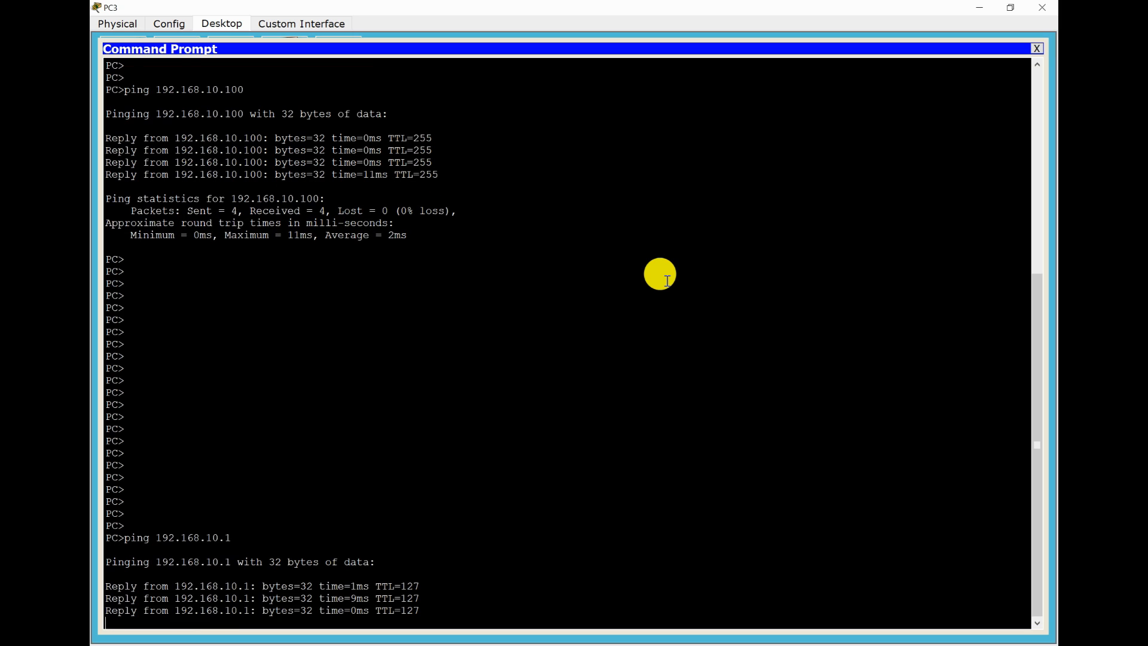
# Ping PC2 at 192.168.10.2 from PC3 twice and close PC3's window.
pyautogui.write('ping 192.168.10.2')
pyautogui.press('Return')
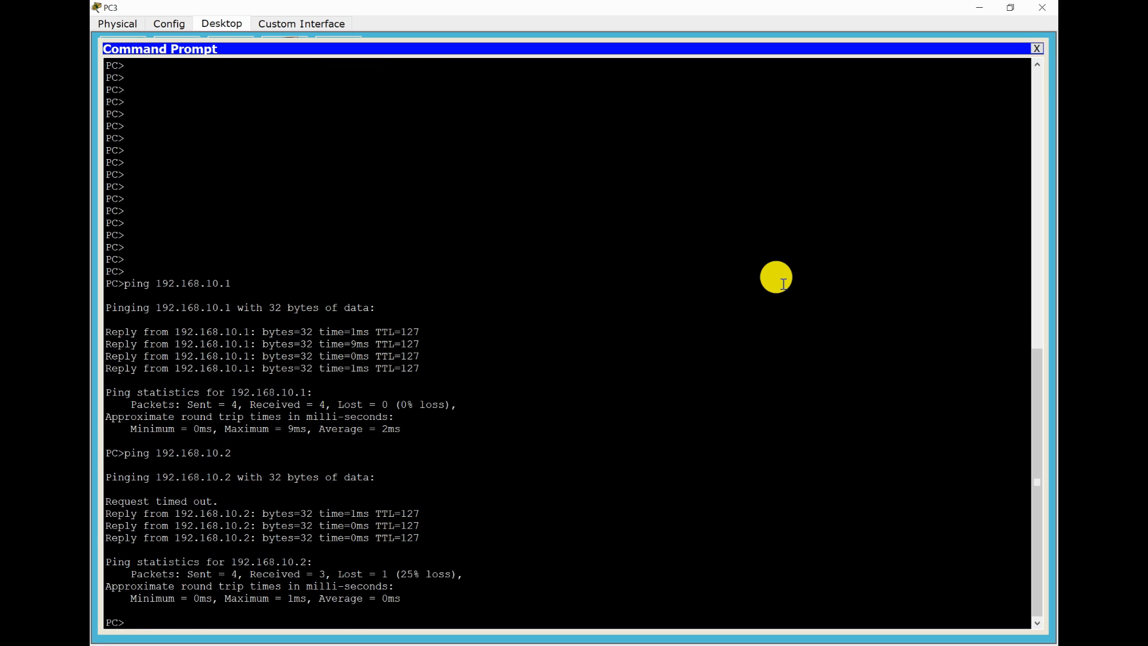
pyautogui.press('Up')
pyautogui.press('Return')
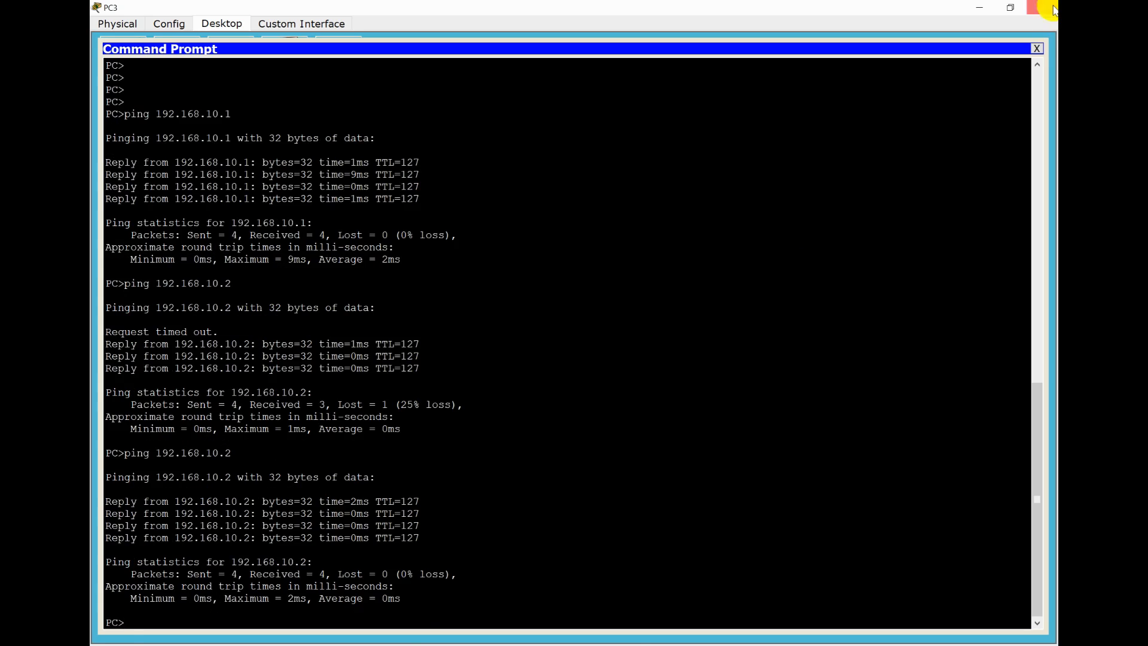
pyautogui.click(1054, 10)
pyautogui.hotkey('alt', 'Tab')
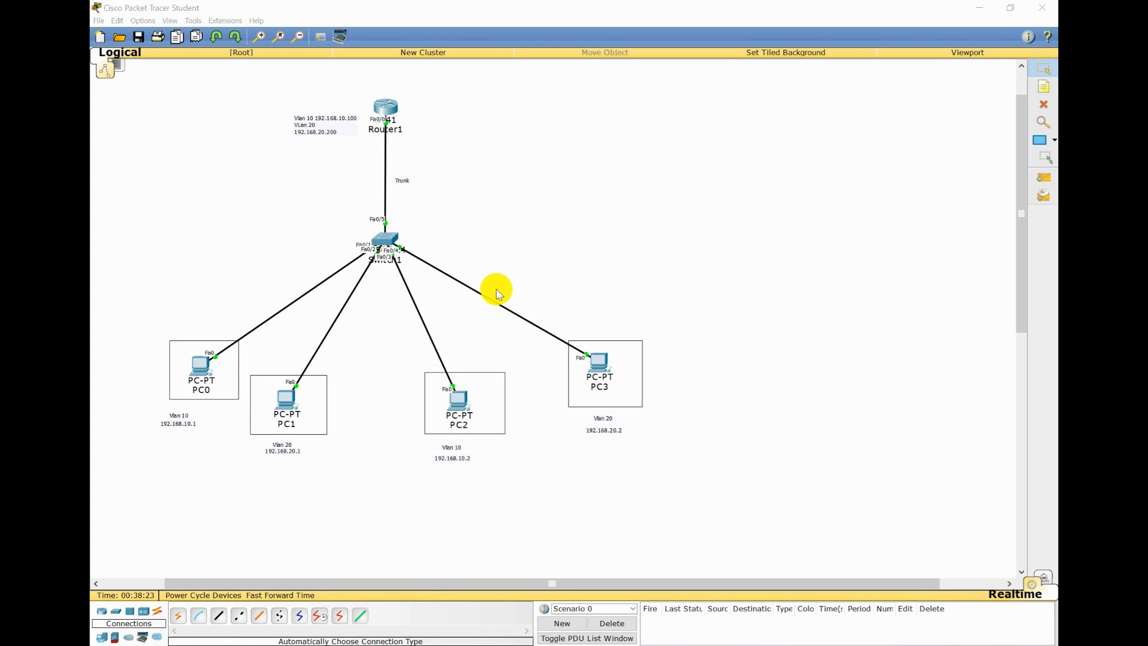
# Open Switch1's IOS command line at full size and advance to a fresh prompt.
pyautogui.click(386, 247)
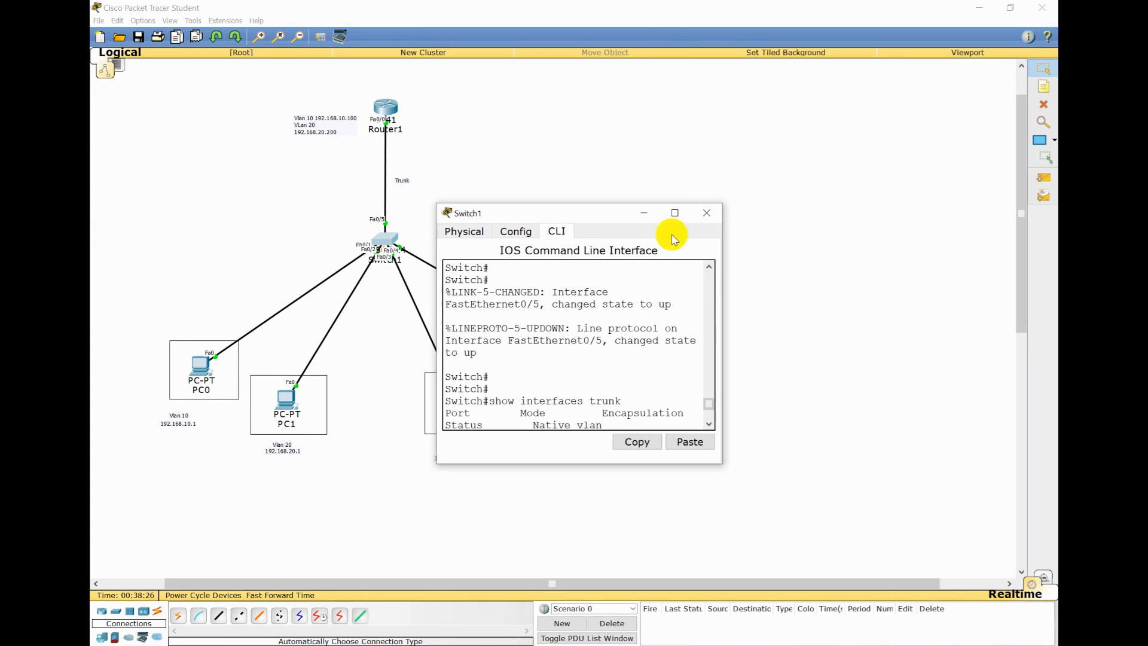
pyautogui.click(676, 216)
pyautogui.press('Return')
pyautogui.press('Return')
pyautogui.press('Return')
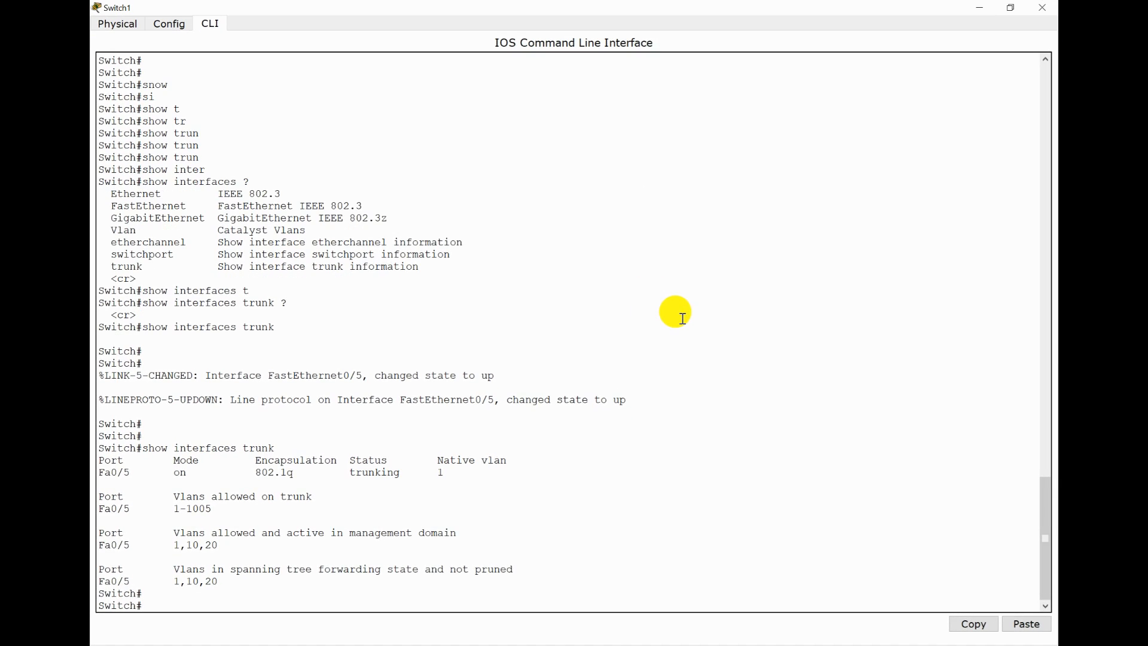
pyautogui.press('Return')
pyautogui.press('Return')
pyautogui.press('Return')
pyautogui.press('Return')
pyautogui.press('Return')
pyautogui.press('Return')
pyautogui.press('Return')
pyautogui.press('Return')
pyautogui.press('Return')
pyautogui.press('Return')
pyautogui.press('Return')
pyautogui.press('Return')
pyautogui.press('Return')
pyautogui.press('Return')
pyautogui.press('Return')
pyautogui.press('Return')
pyautogui.press('Return')
pyautogui.press('Return')
pyautogui.press('Return')
pyautogui.press('Return')
# Try to display the VLAN 10 interface on Switch1 with show interfaces vlan 10.
pyautogui.write('sho')
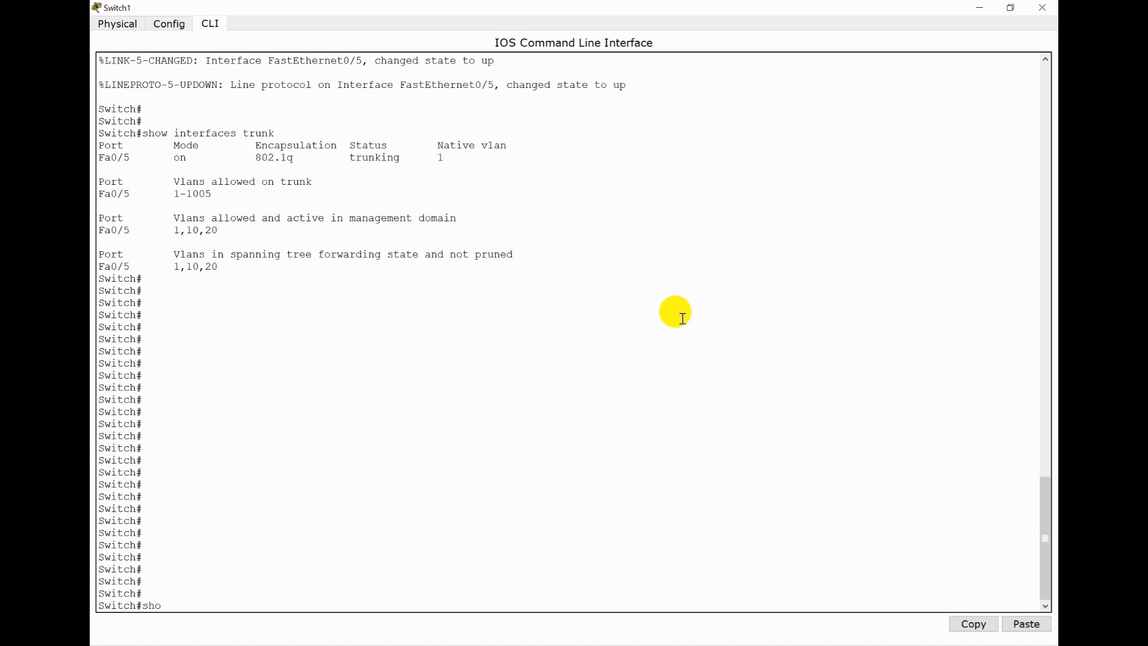
pyautogui.write('w inter')
pyautogui.press('Tab')
pyautogui.write('va')
pyautogui.press('BackSpace')
pyautogui.press('BackSpace')
pyautogui.write('vlan')
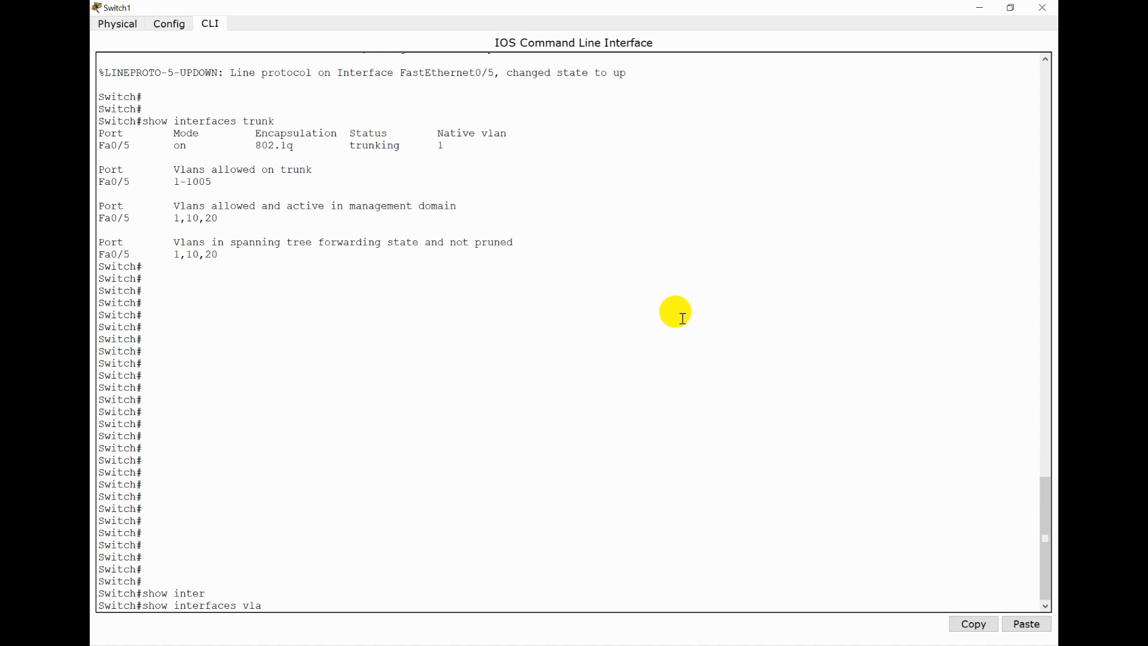
pyautogui.press('Tab')
pyautogui.press('Return')
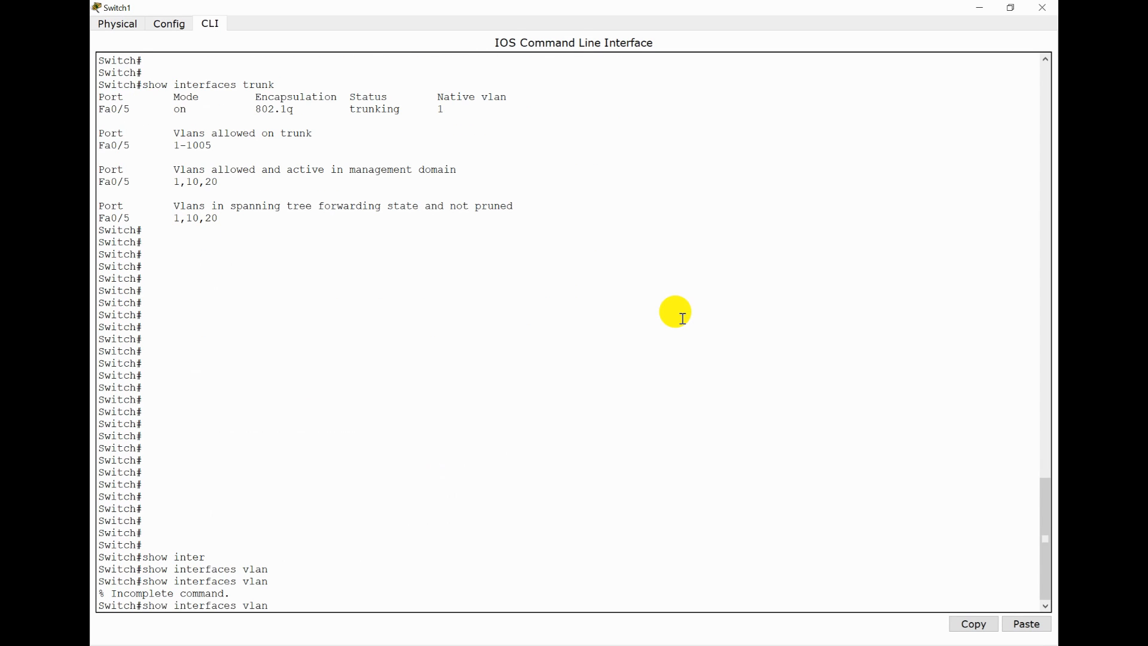
pyautogui.write('10')
pyautogui.press('Return')
pyautogui.press('Return')
# Display the trunk information on Switch1 with show interfaces trunk.
pyautogui.press('Up')
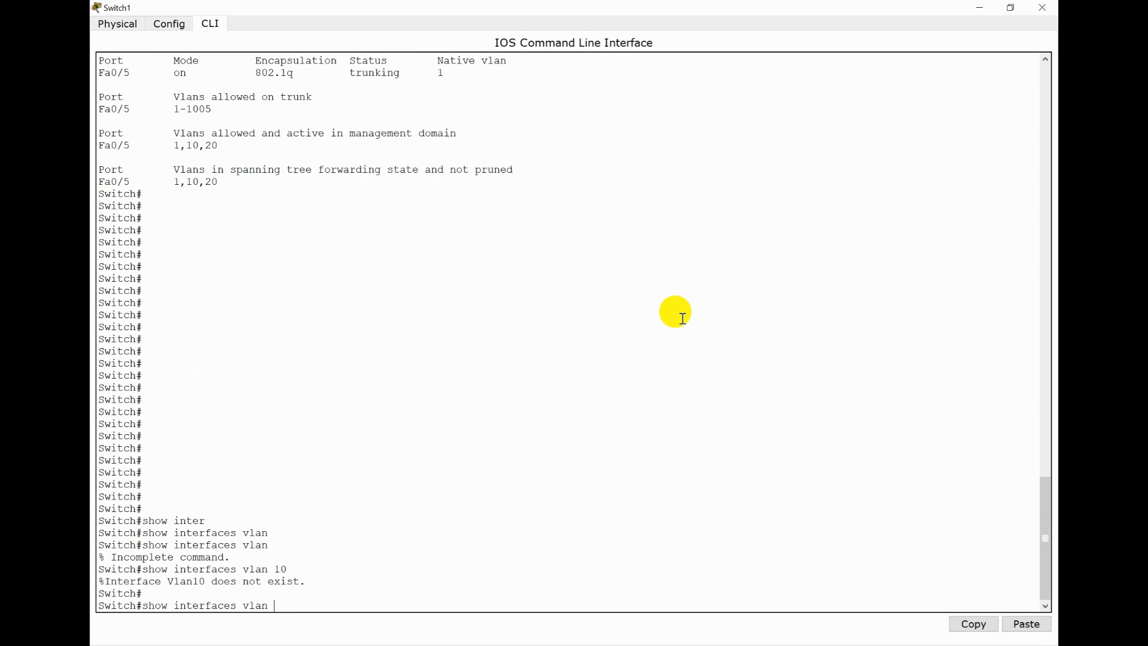
pyautogui.press('BackSpace')
pyautogui.press('BackSpace')
pyautogui.press('BackSpace')
pyautogui.write('trun')
pyautogui.press('Tab')
pyautogui.press('Return')
pyautogui.press('Return')
pyautogui.press('Return')
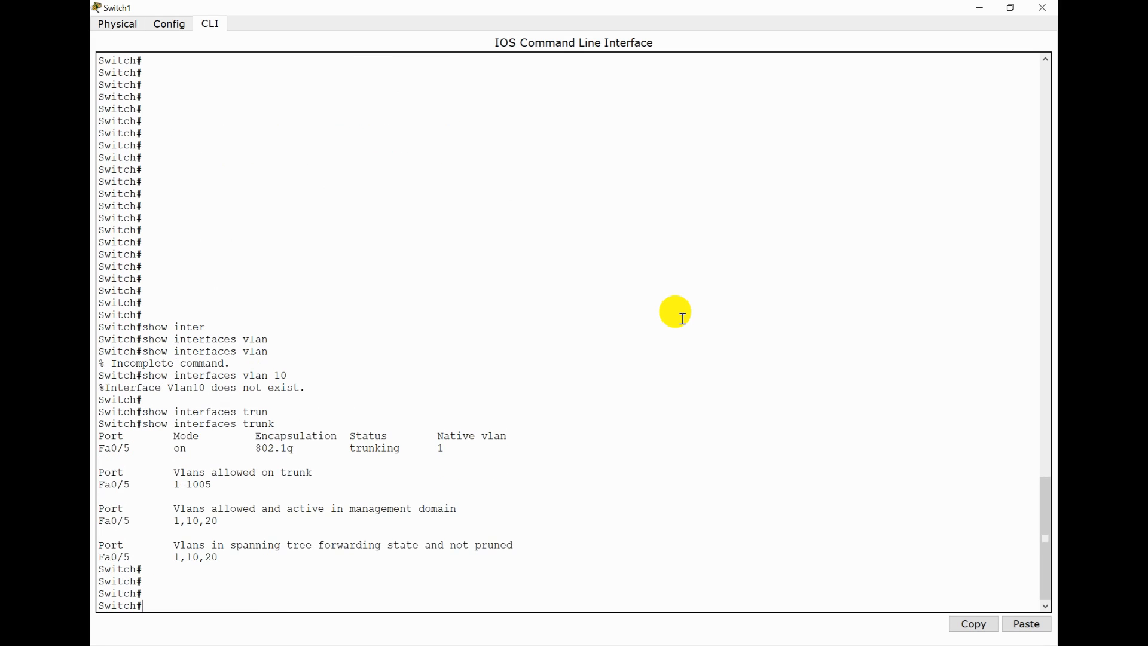
# Highlight the Fa0/5 trunk listing to review its VLANs and close Switch1's window.
pyautogui.moveTo(104, 455); pyautogui.dragTo(192, 560)
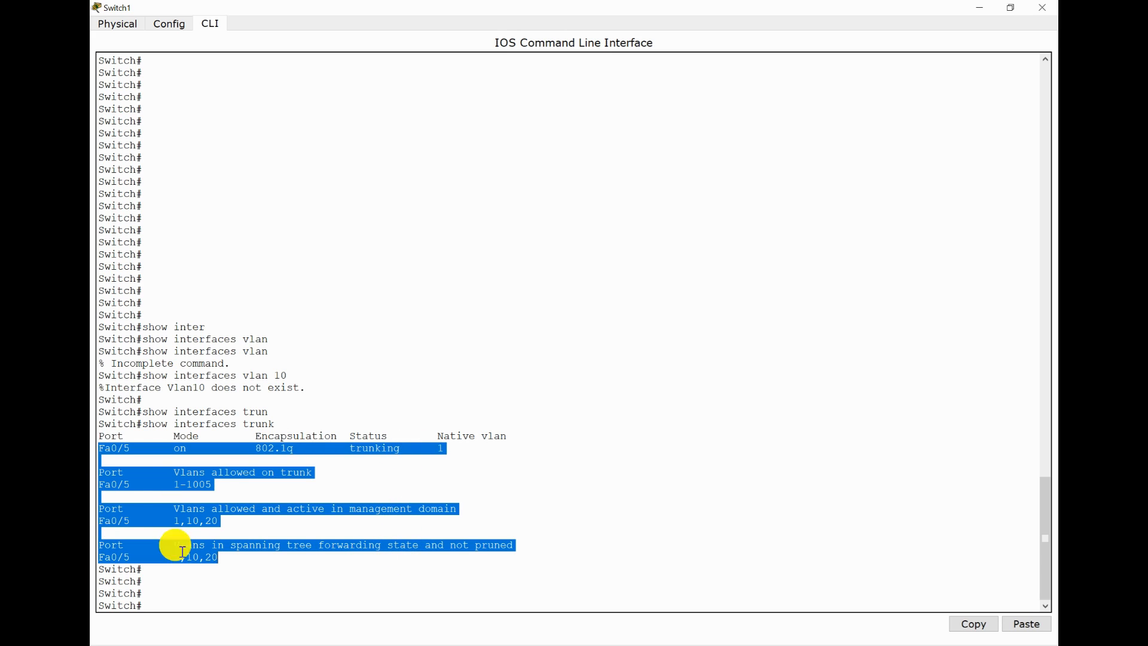
pyautogui.click(221, 509)
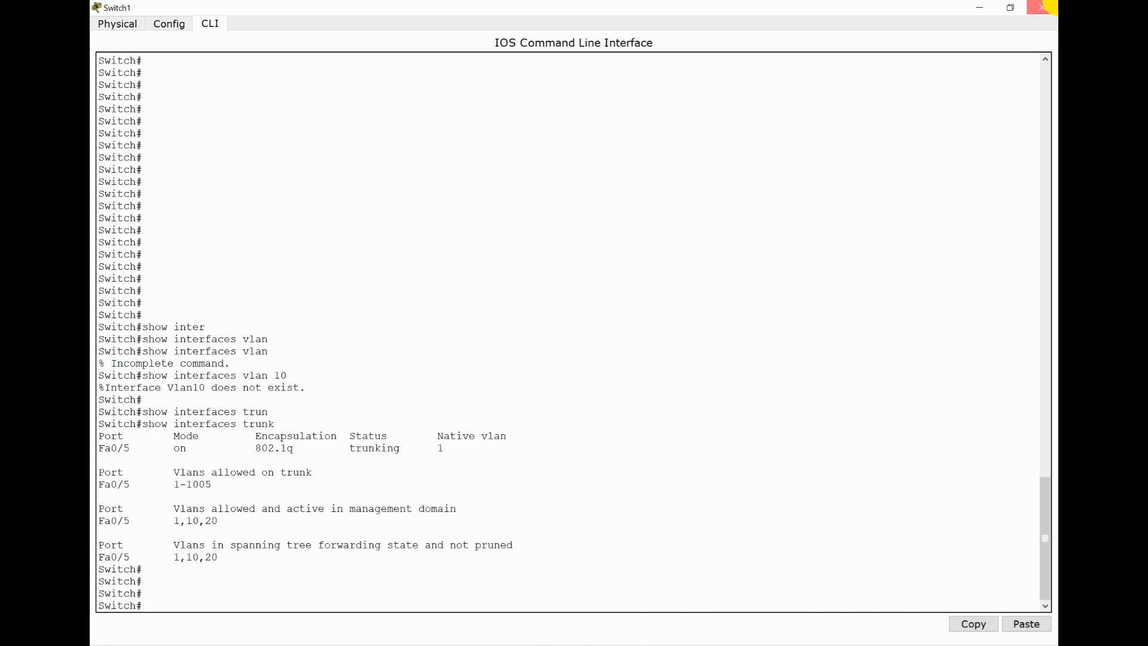
pyautogui.click(1045, 7)
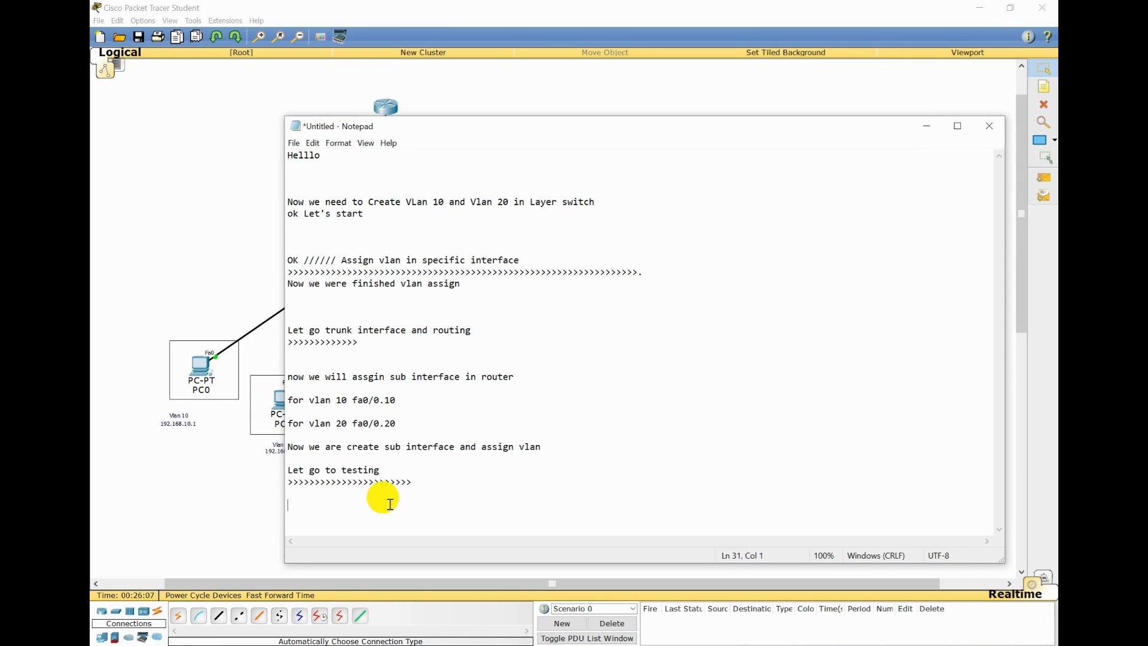
# Add the line "Now we can ping different vlan" and a divider row of > characters to the Notepad notes, then return to Packet Tracer.
pyautogui.write('Now we can ping different vlan')
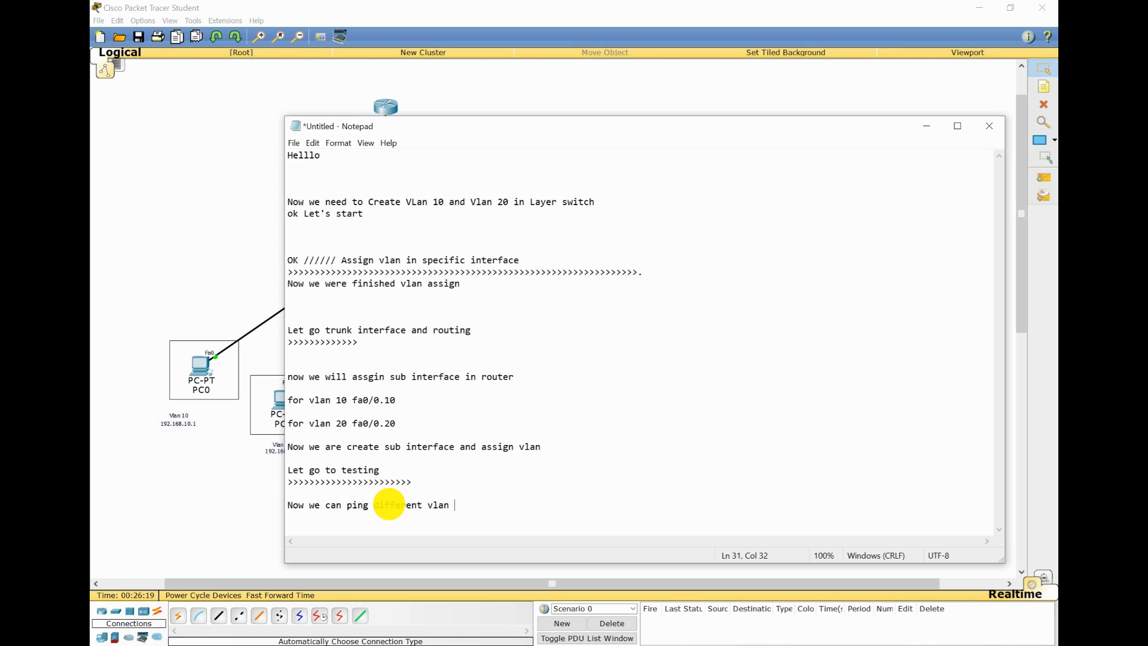
pyautogui.press('Return')
pyautogui.press('Return')
pyautogui.press('Return')
pyautogui.press('Return')
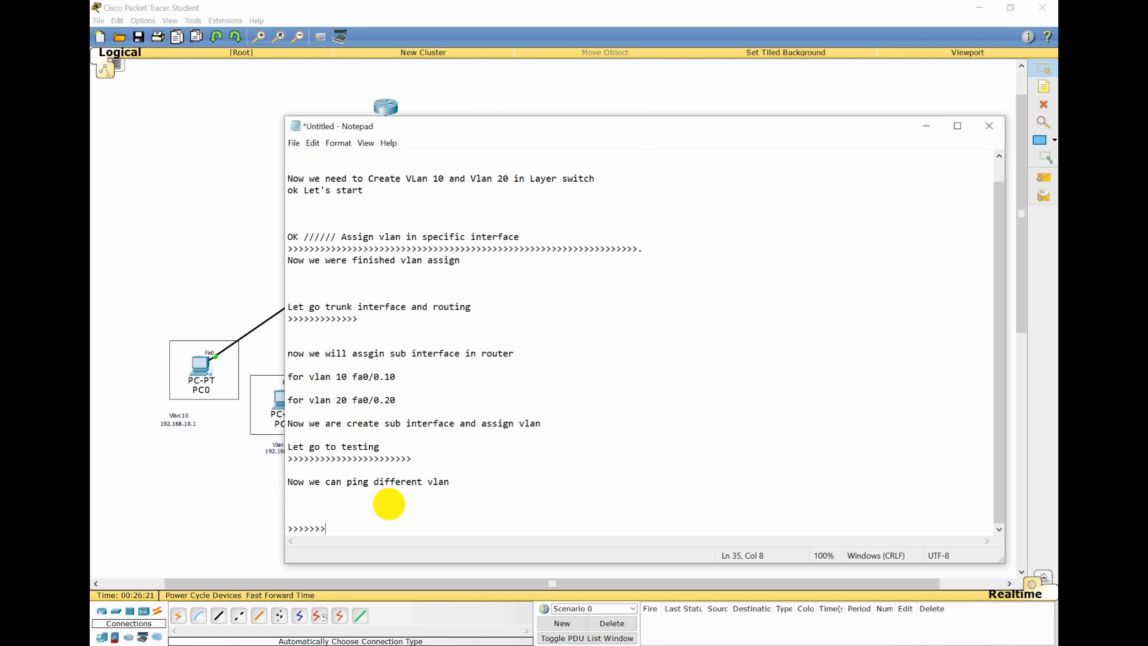
pyautogui.write('>>>>>>>>>>>>>>>>>>>>>>>>>>>>>>>>>>>>>>>>>')
pyautogui.press('Return')
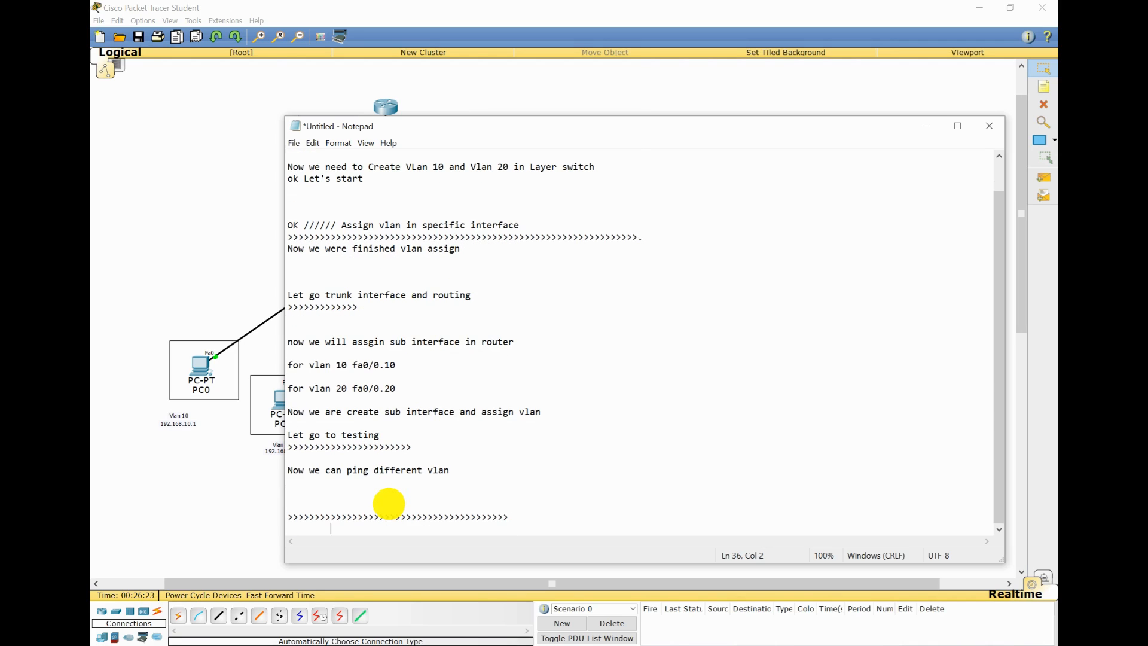
pyautogui.hotkey('alt', 'Tab')
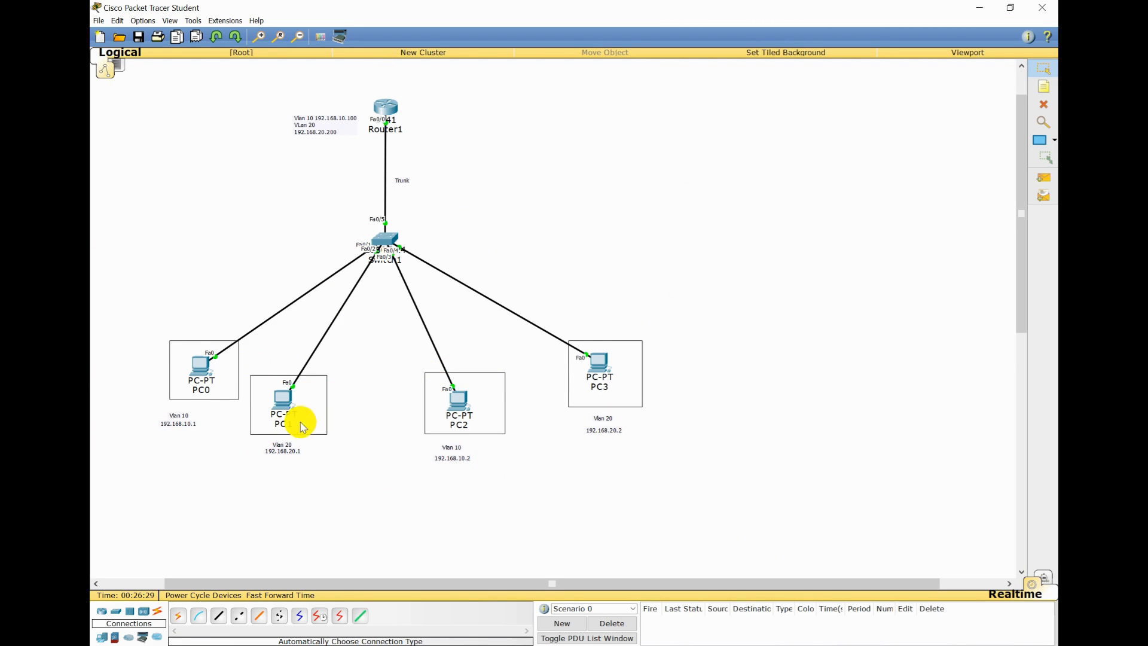
# Nudge PC1 slightly to the right in the topology and switch to the thumbs-up image in Photos.
pyautogui.moveTo(286, 403); pyautogui.dragTo(290, 403)
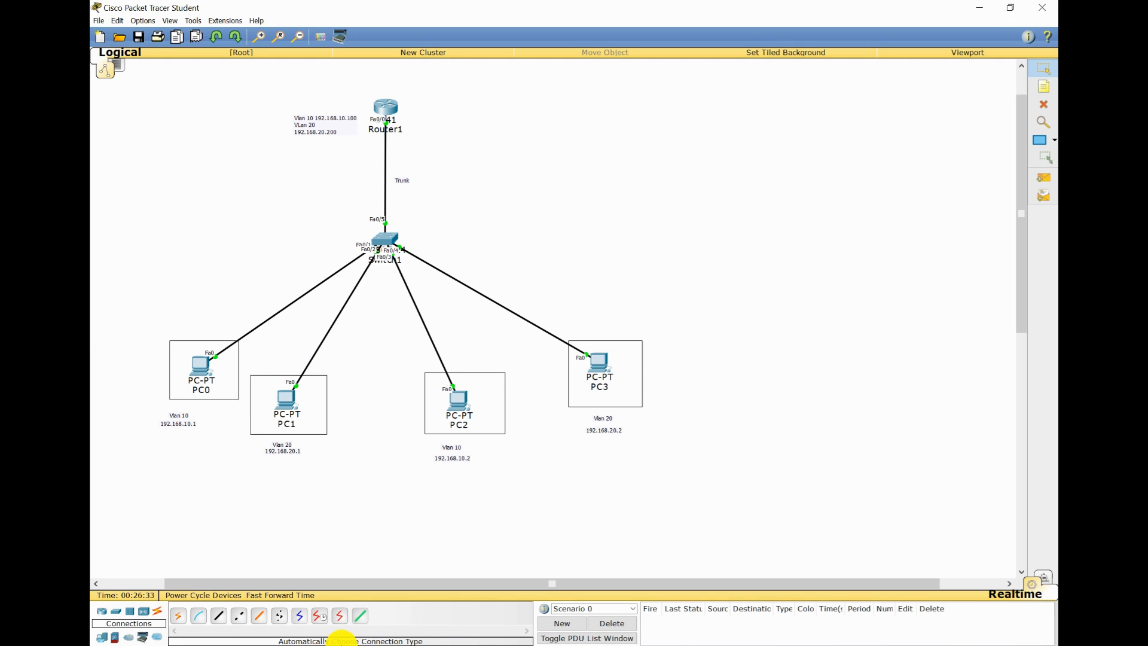
pyautogui.press('super')
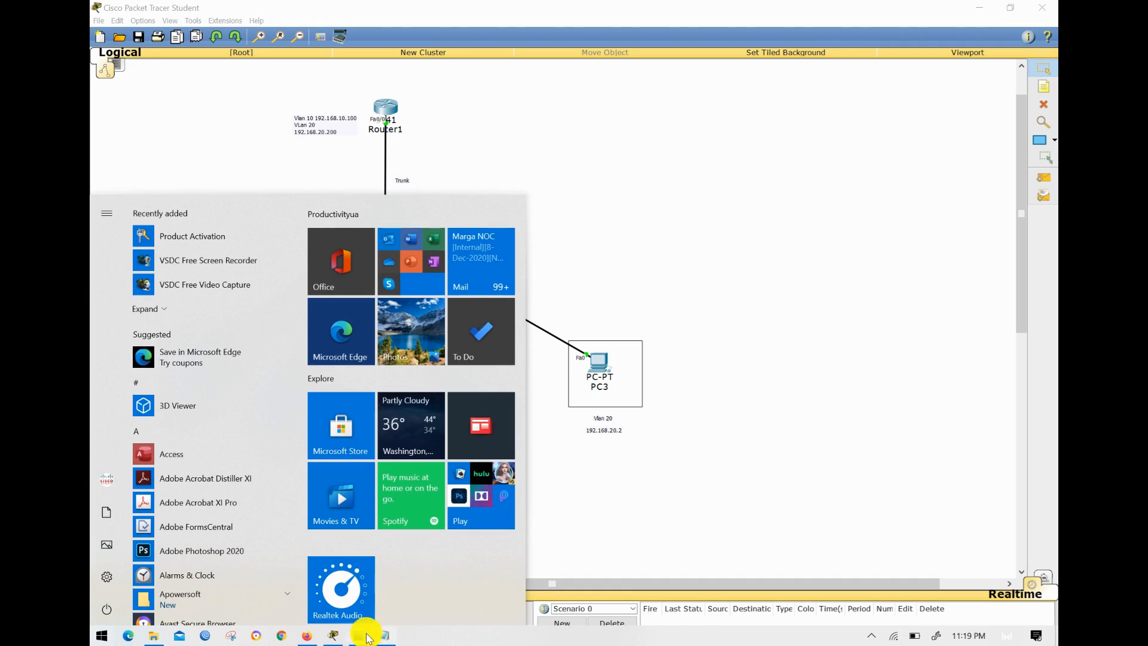
pyautogui.click(360, 641)
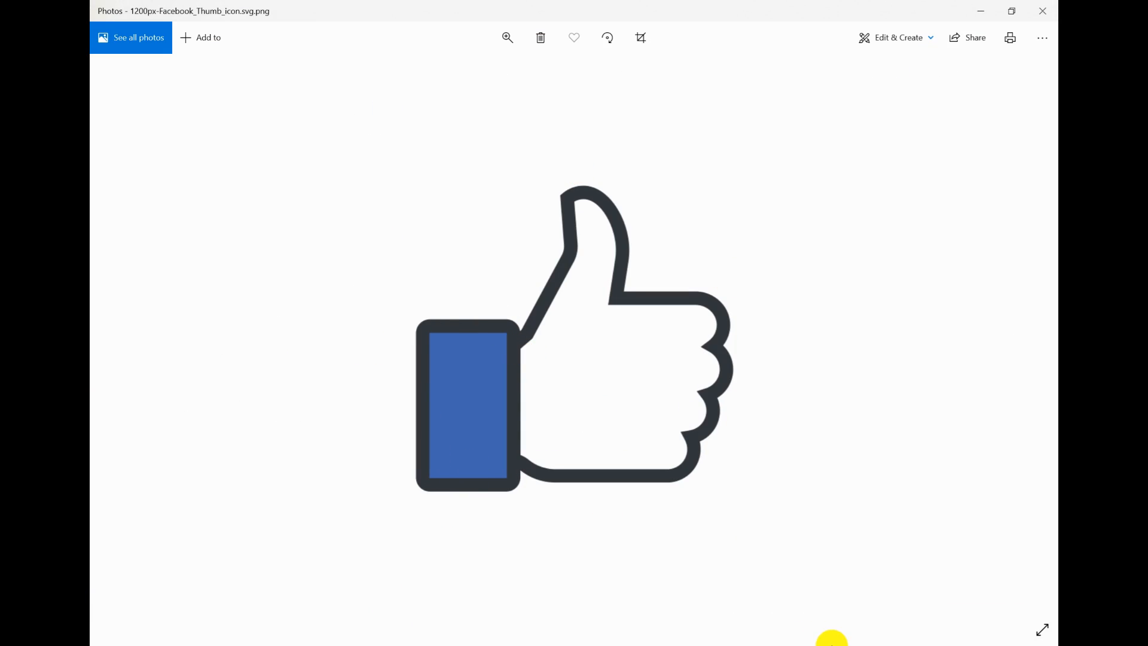
pyautogui.press('super')
pyautogui.click(871, 635)
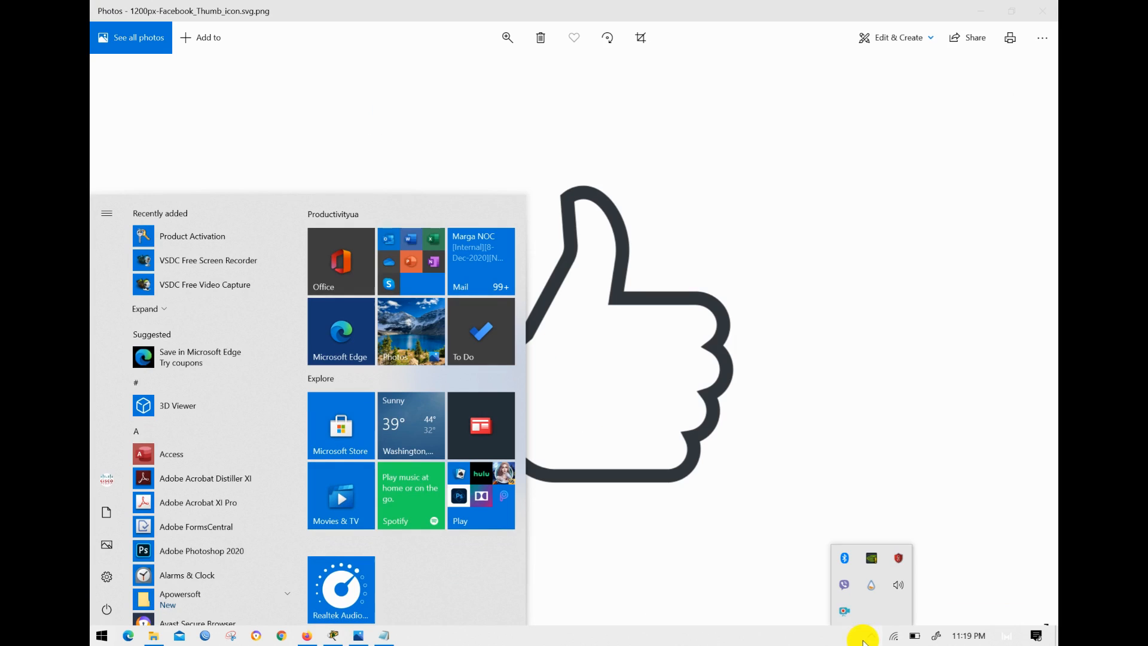
pyautogui.rightClick(845, 611)
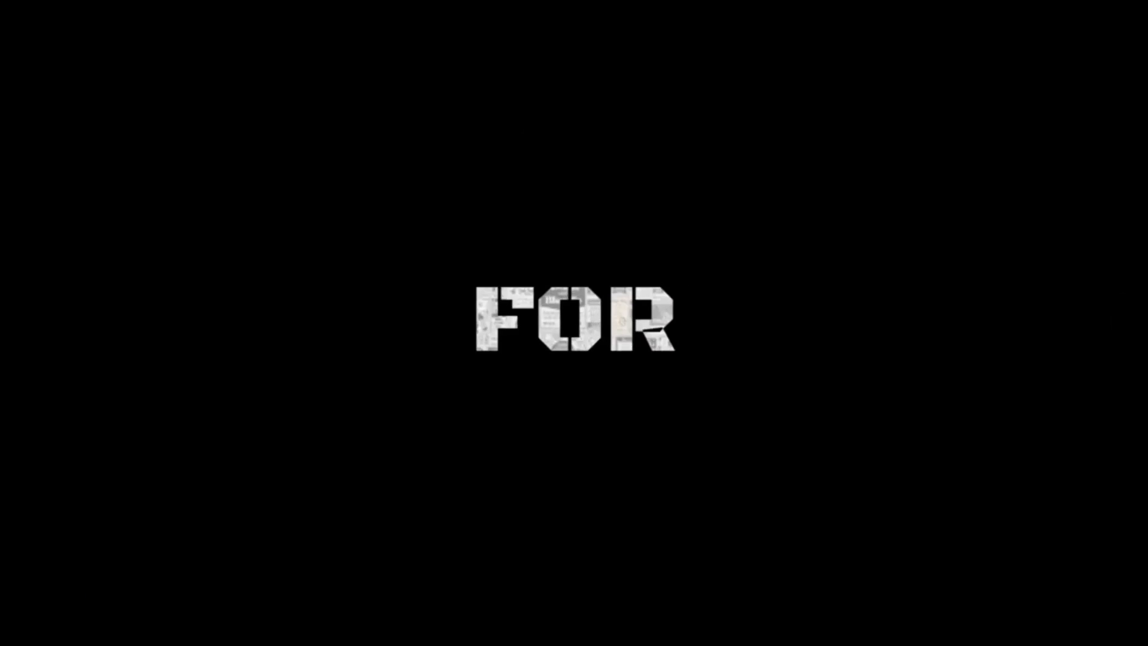